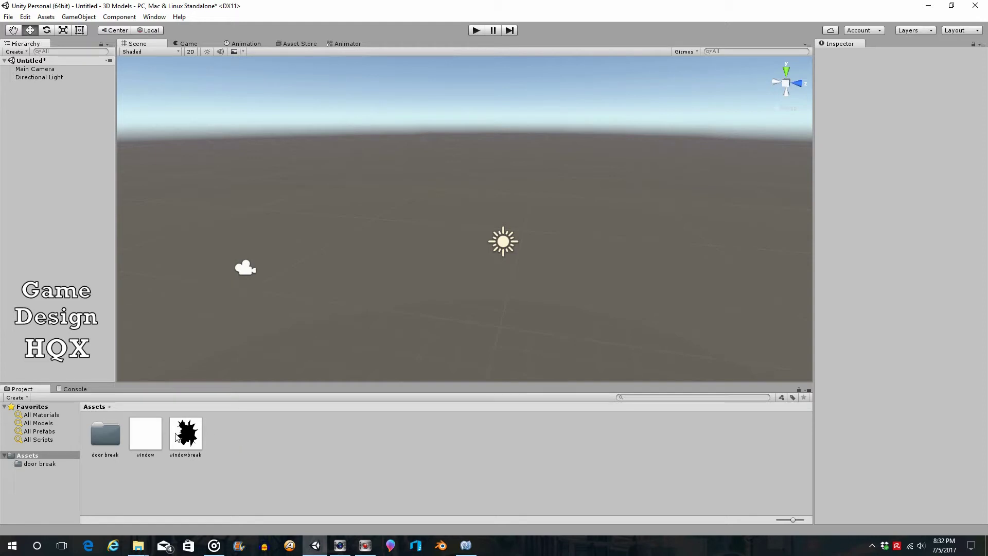
# - Inspect the import settings and previews of the window and windowbreak textures
pyautogui.click(146, 425)
pyautogui.click(184, 431)
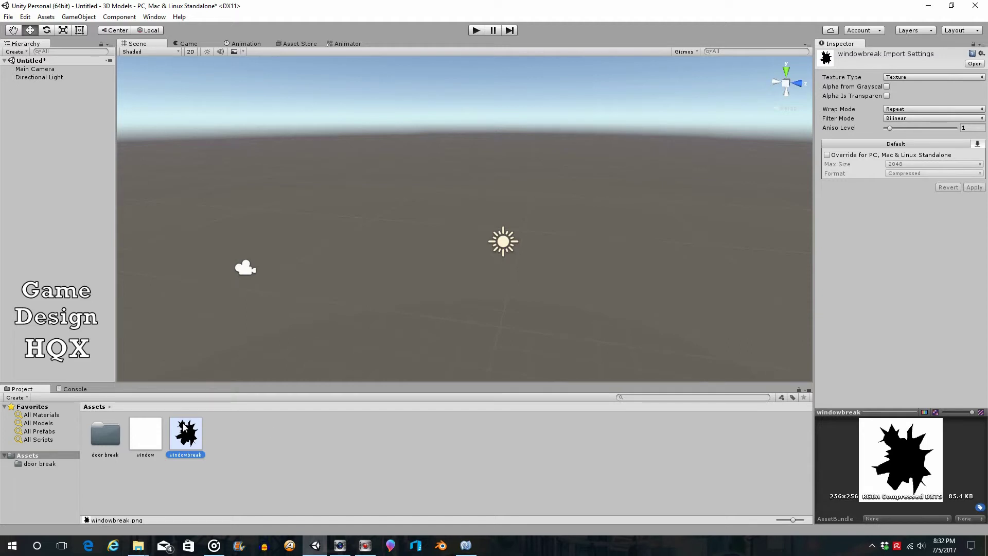
pyautogui.click(149, 434)
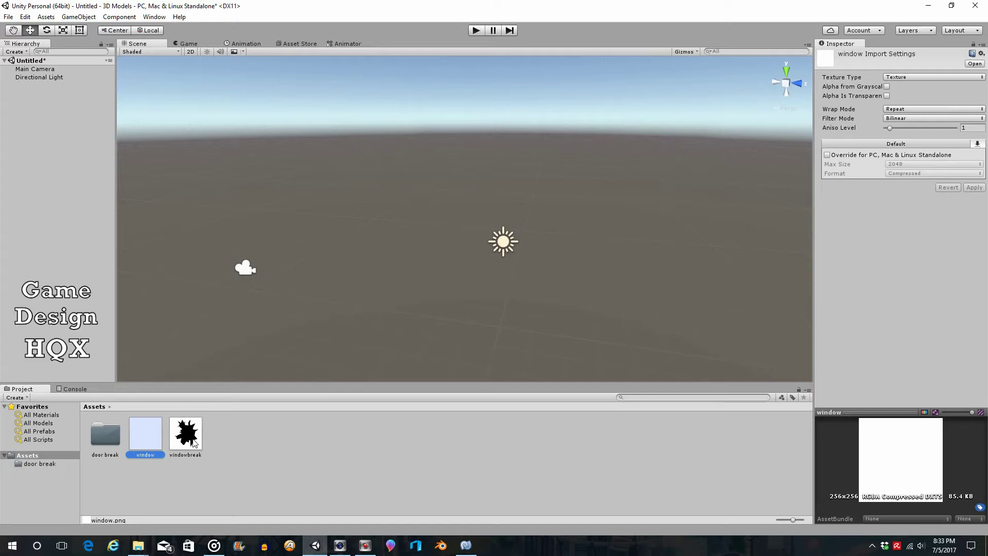
pyautogui.click(174, 432)
# - Add a 3D cube to the scene and set its position to X 0, Y 0, Z 0
pyautogui.click(73, 18)
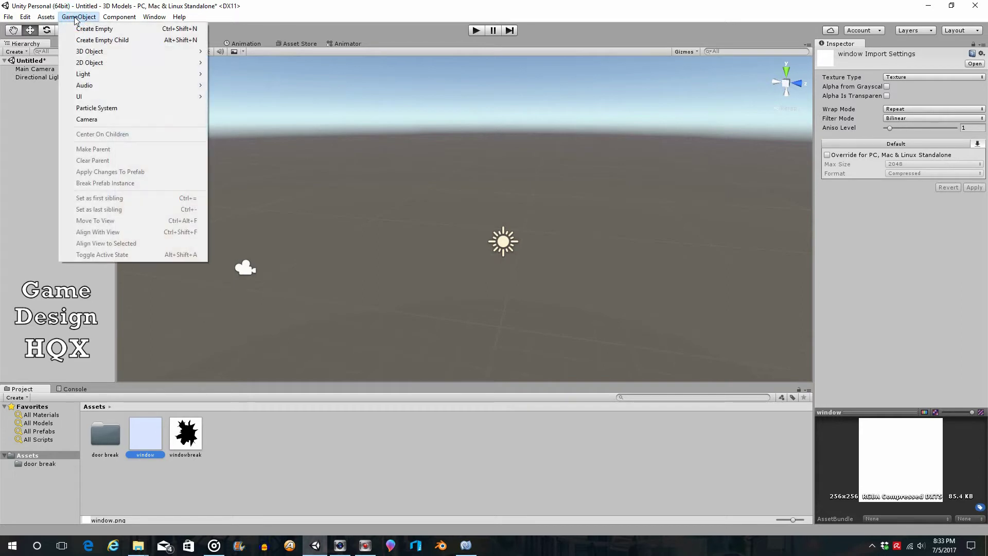
pyautogui.moveTo(90, 52)
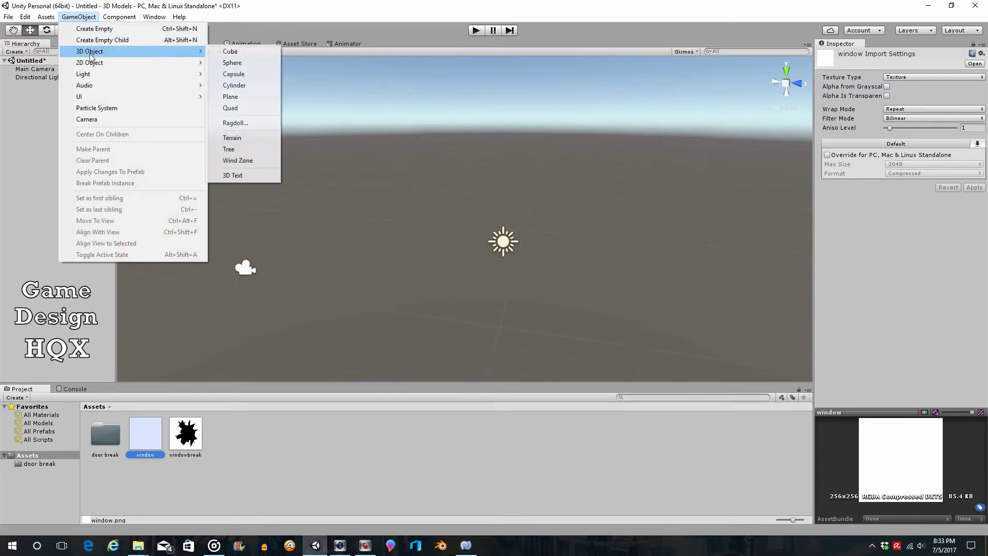
pyautogui.click(231, 56)
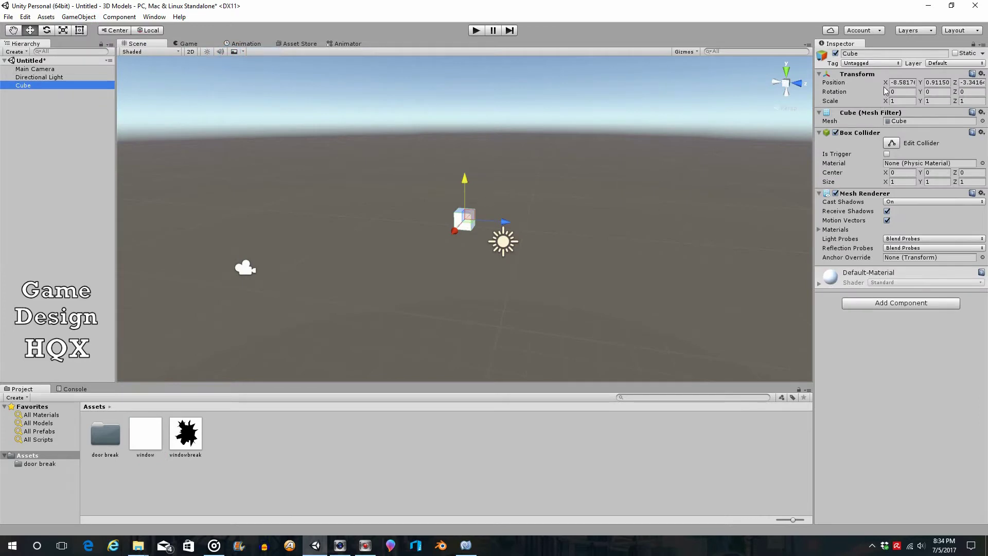
pyautogui.click(892, 84)
pyautogui.write('0')
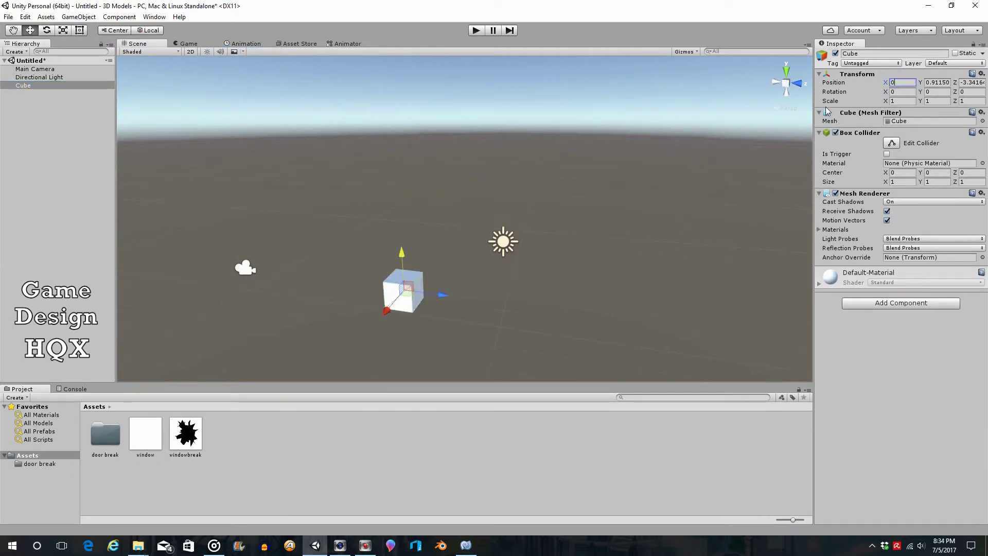
pyautogui.click(931, 83)
pyautogui.write('0')
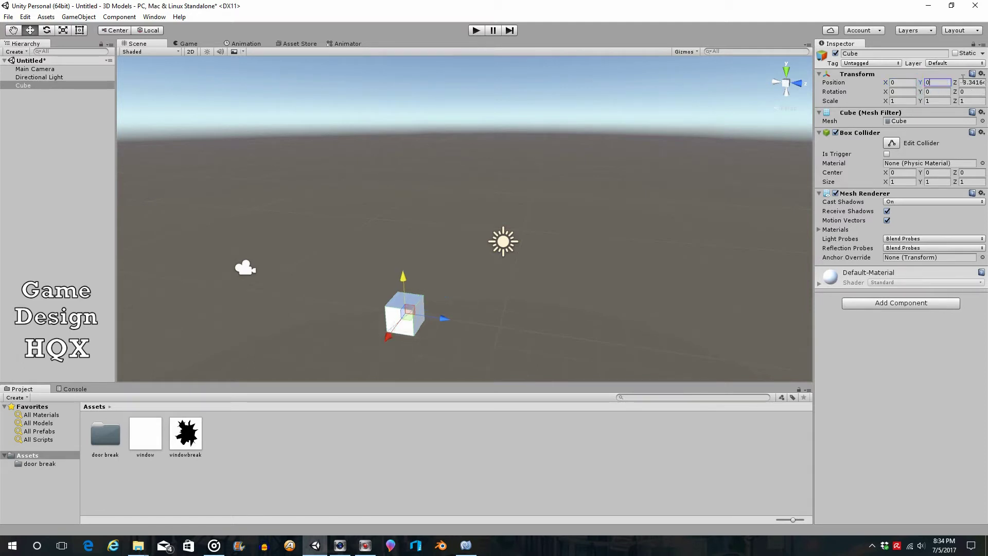
pyautogui.click(966, 83)
pyautogui.write('0')
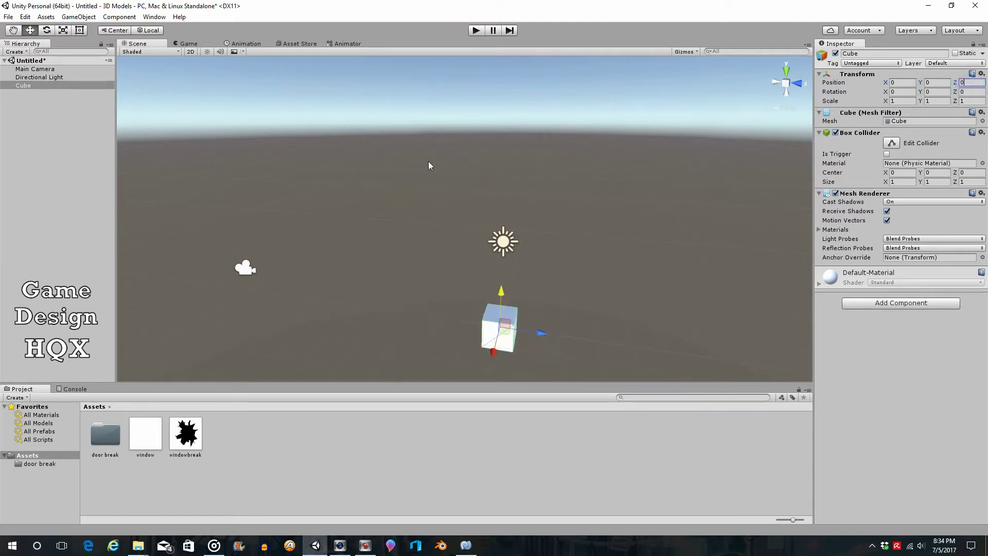
# - Set the cube's scale to X 3, Y 3, Z 0.1 to form a thin pane
pyautogui.click(898, 101)
pyautogui.write('3')
pyautogui.press('Tab')
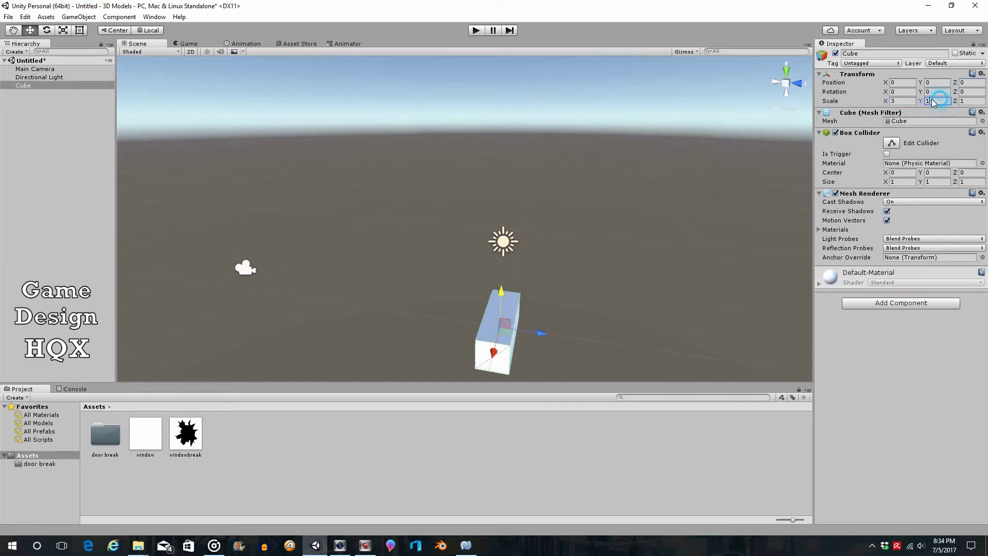
pyautogui.write('3')
pyautogui.press('Tab')
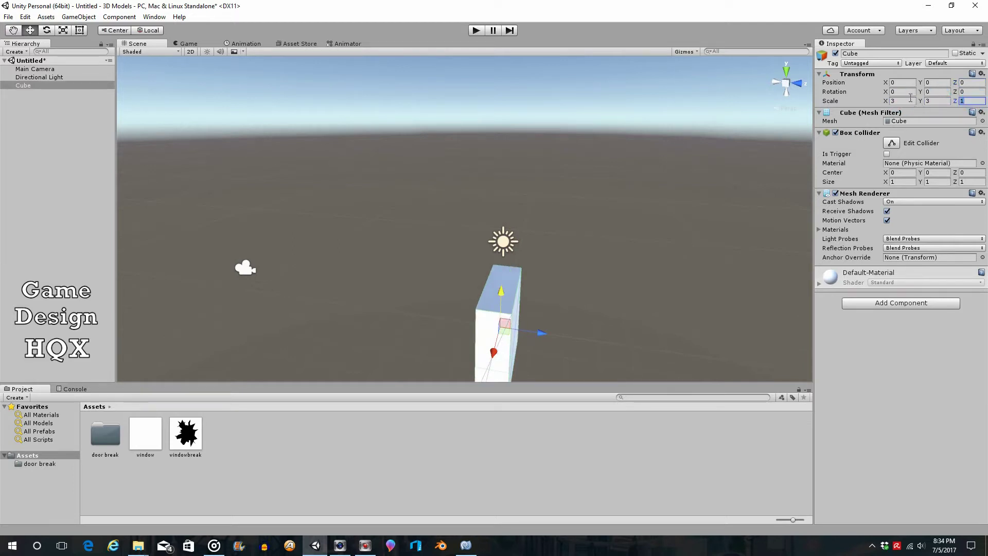
pyautogui.write('.1')
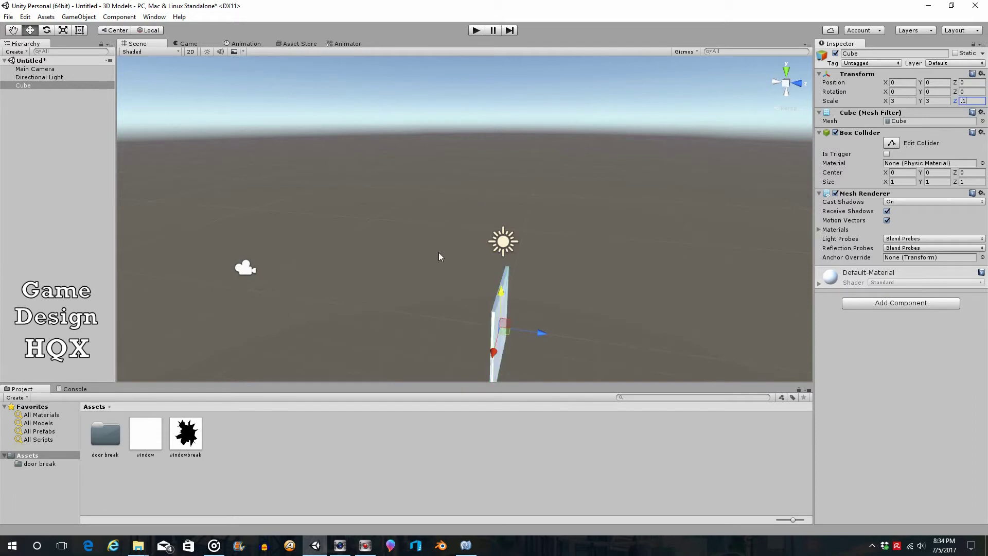
# - Move the pane toward the main camera and slightly up, to about Y 0.52 and Z -2.53, checking the camera preview
pyautogui.scroll(-1, 439, 256)
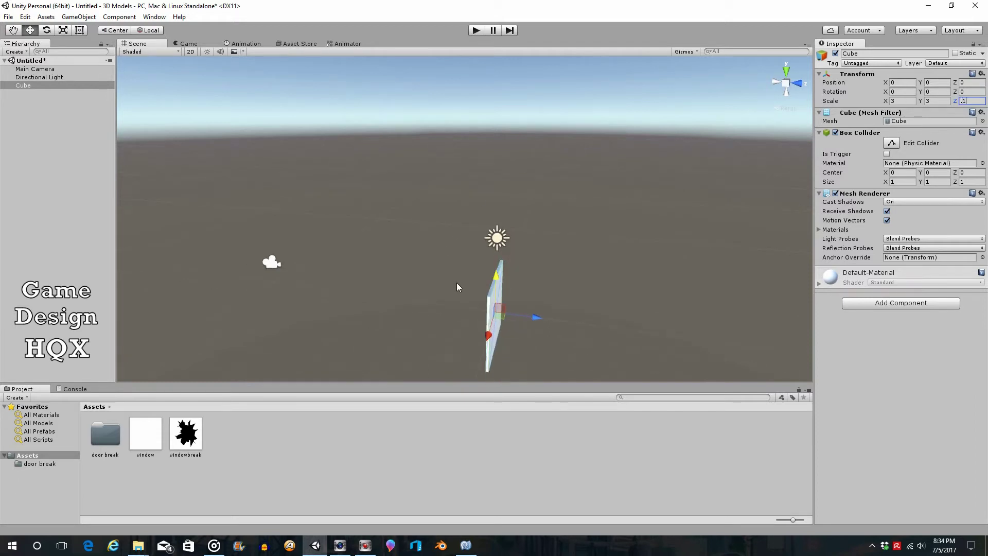
pyautogui.click(32, 69)
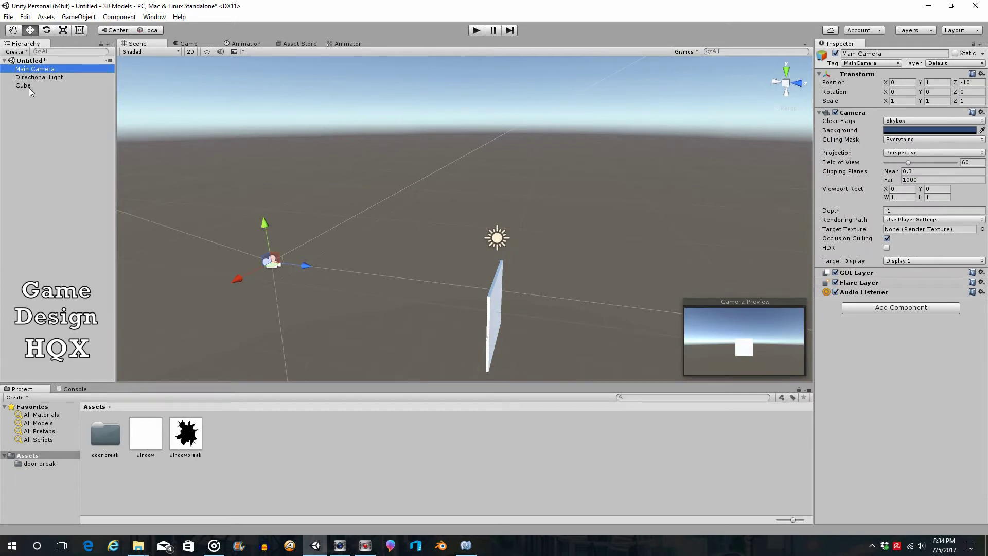
pyautogui.click(29, 85)
pyautogui.moveTo(525, 315); pyautogui.dragTo(462, 299)
pyautogui.moveTo(431, 266); pyautogui.dragTo(431, 264)
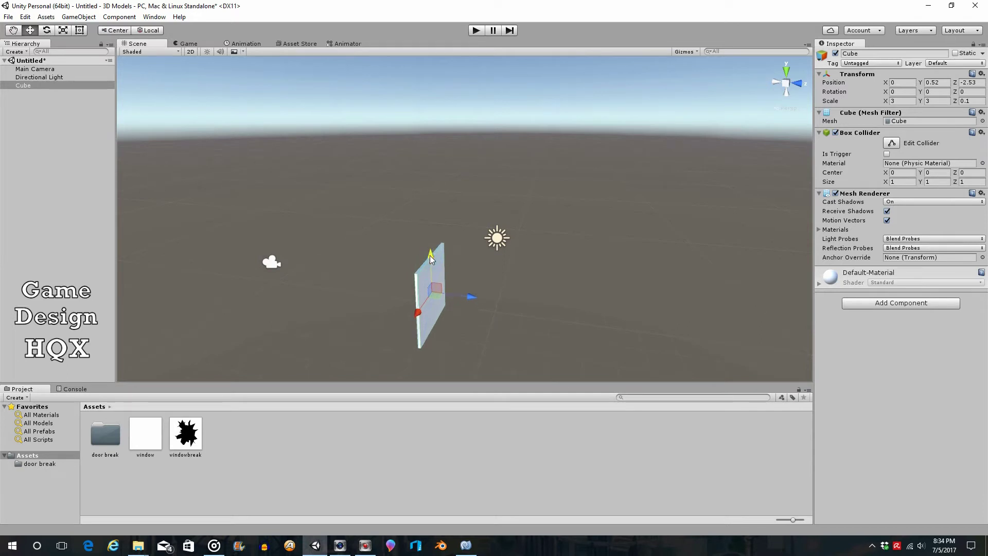
pyautogui.click(45, 69)
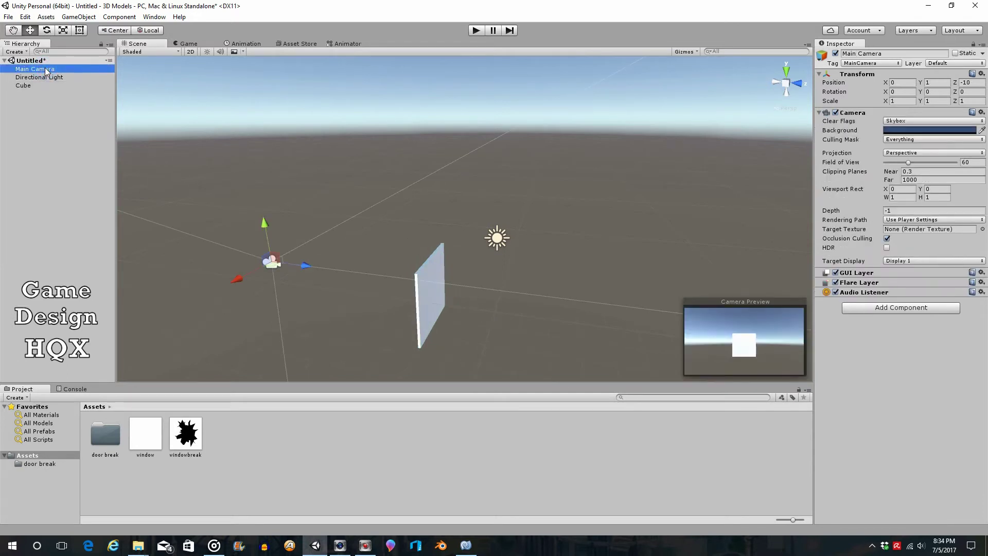
pyautogui.click(62, 206)
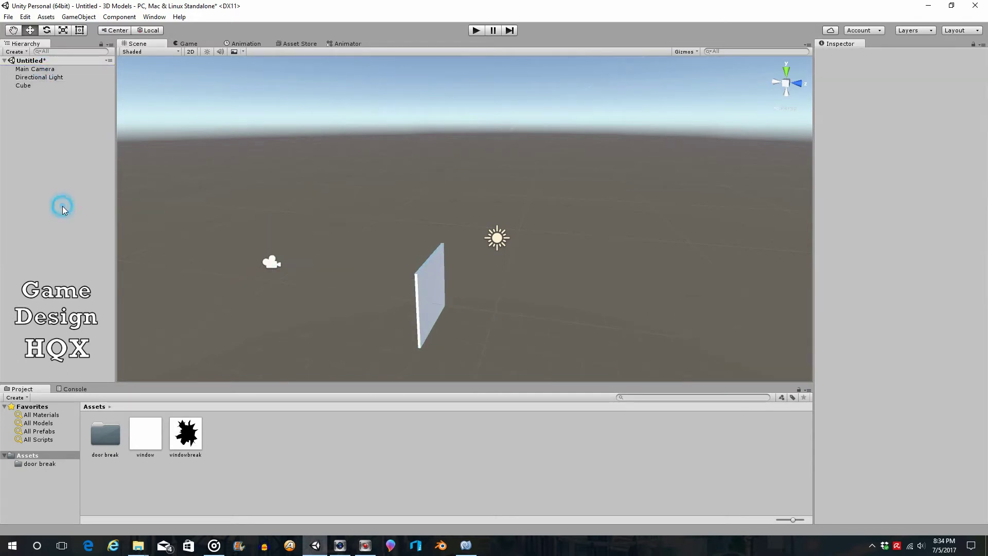
# - Apply the window texture to the cube and select the window material in the Materials folder
pyautogui.click(151, 432)
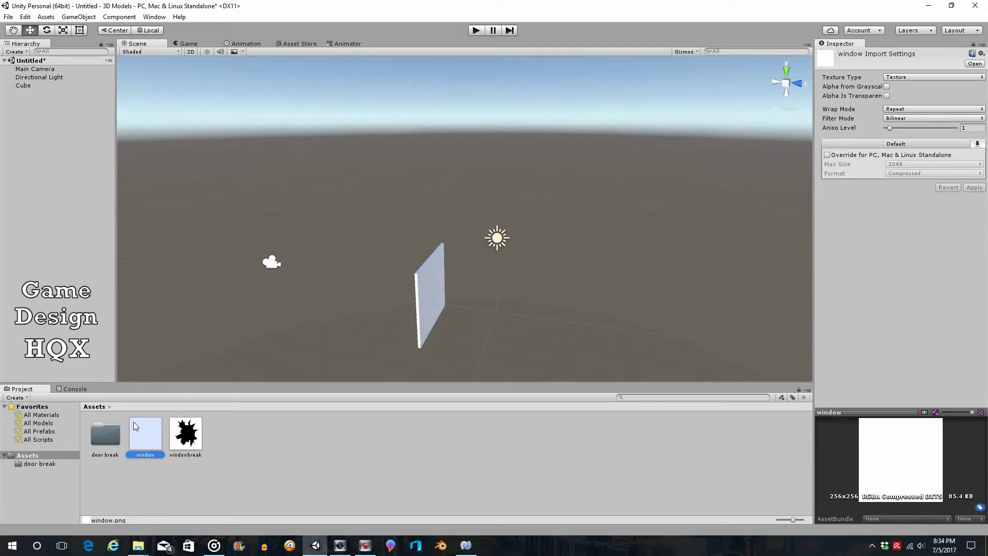
pyautogui.moveTo(149, 439); pyautogui.dragTo(426, 276)
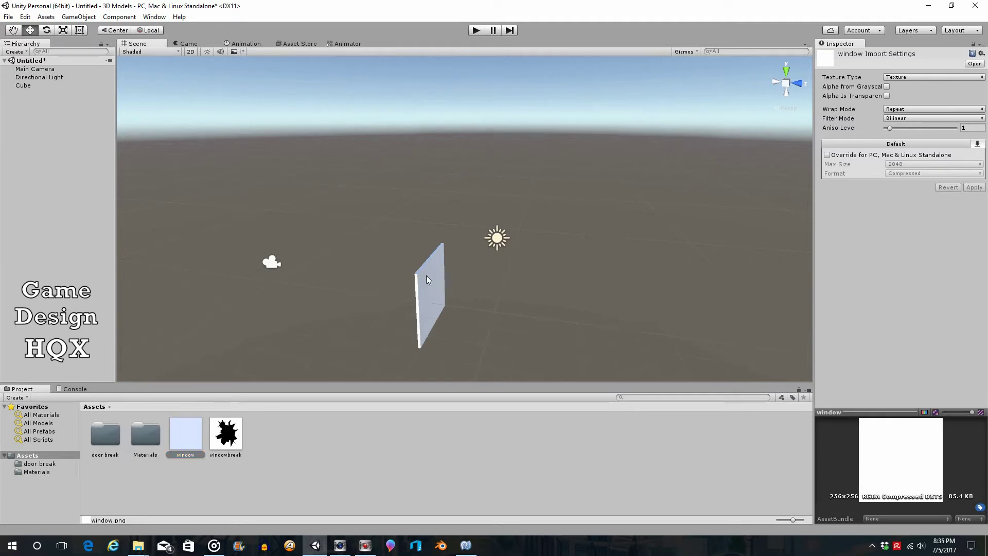
pyautogui.doubleClick(151, 435)
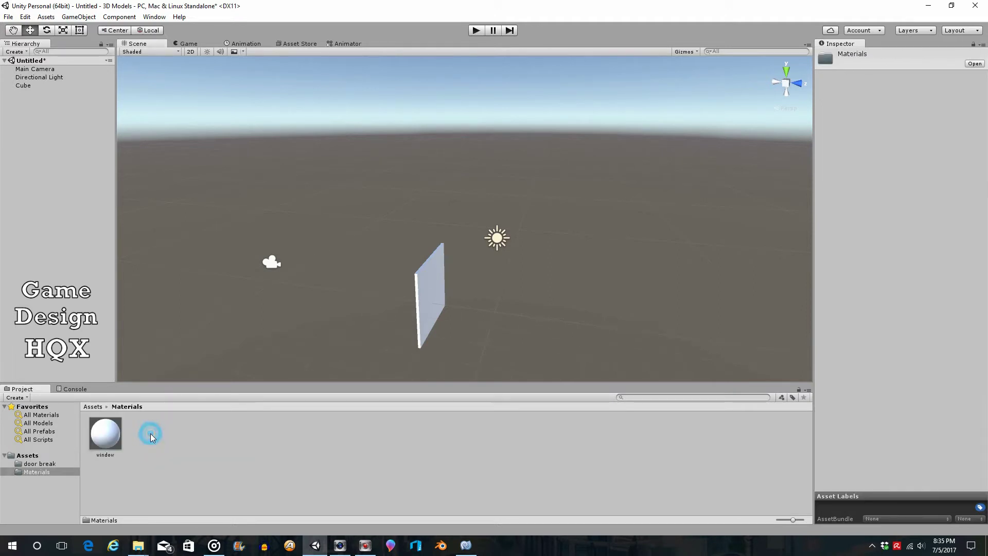
pyautogui.click(114, 437)
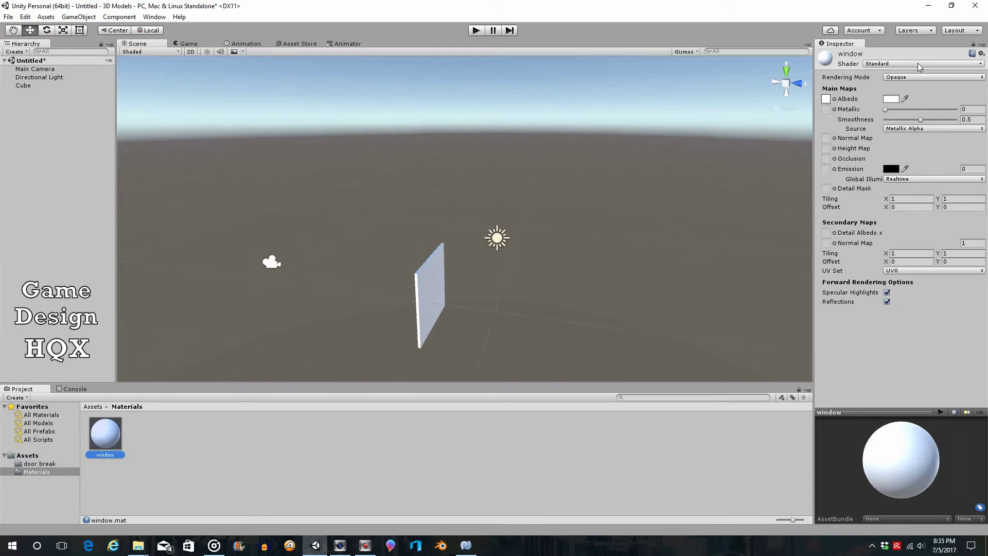
# - Run the scene briefly to examine how the pane looks with the Standard shader
pyautogui.click(919, 64)
pyautogui.click(591, 5)
pyautogui.click(475, 31)
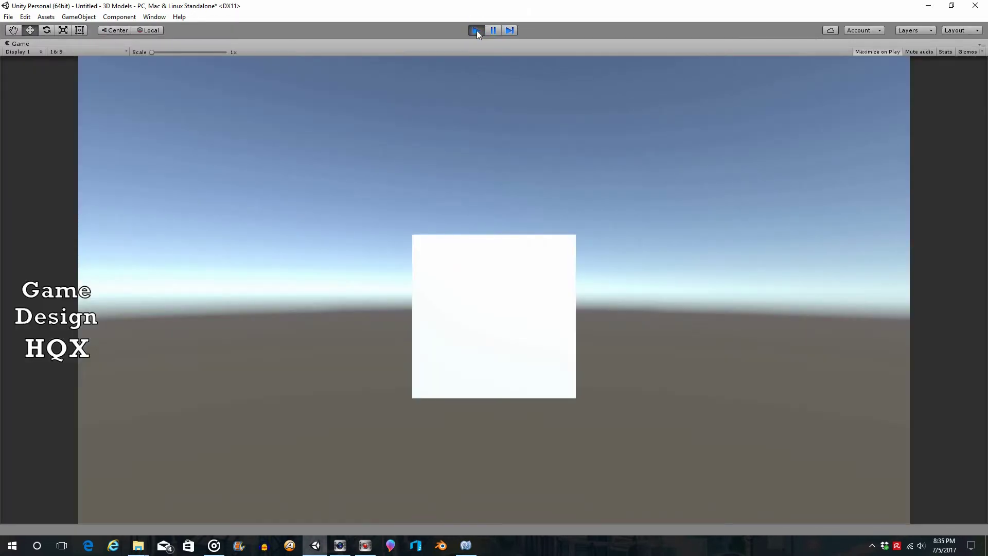
pyautogui.click(476, 31)
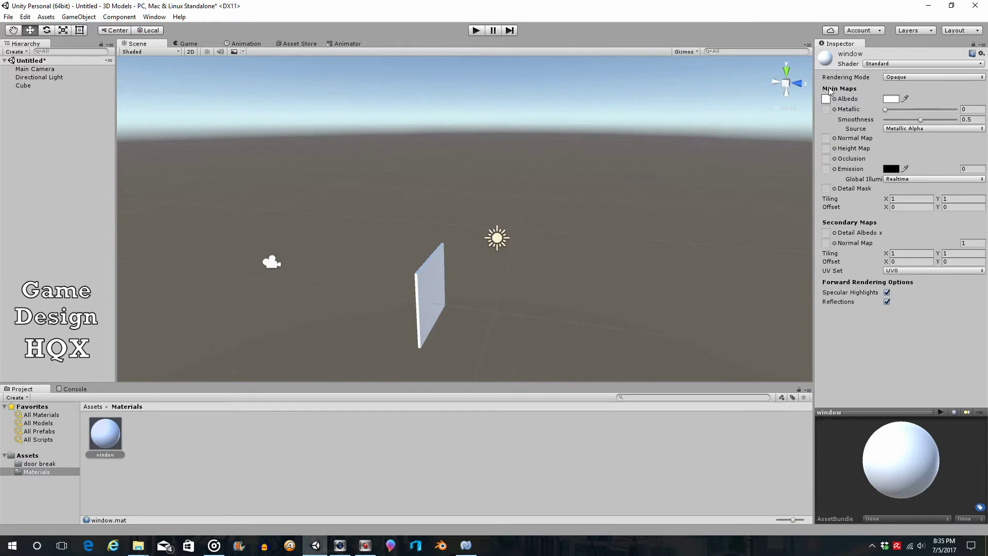
# - Change the window material's shader to Sprites/Default and check the pane in a short test run
pyautogui.click(896, 63)
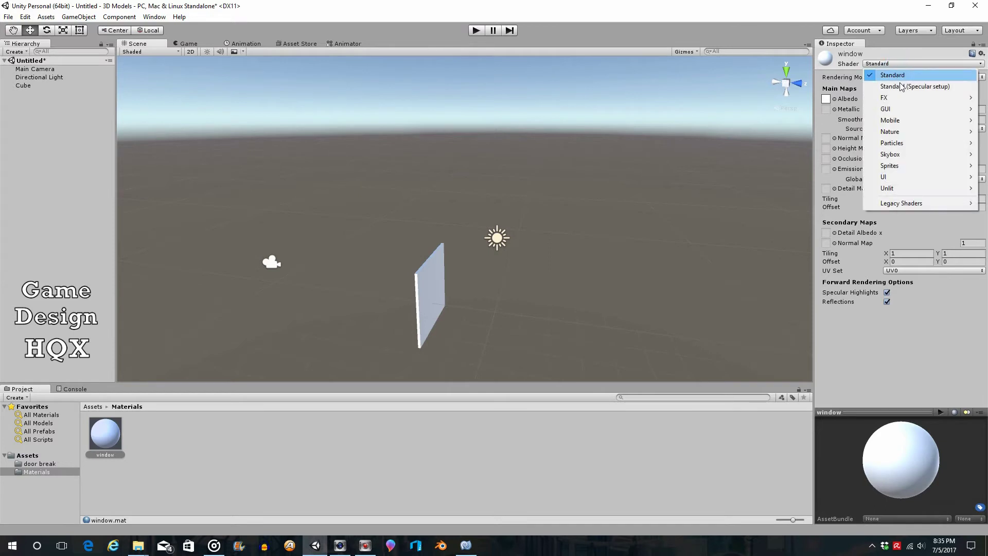
pyautogui.moveTo(908, 166)
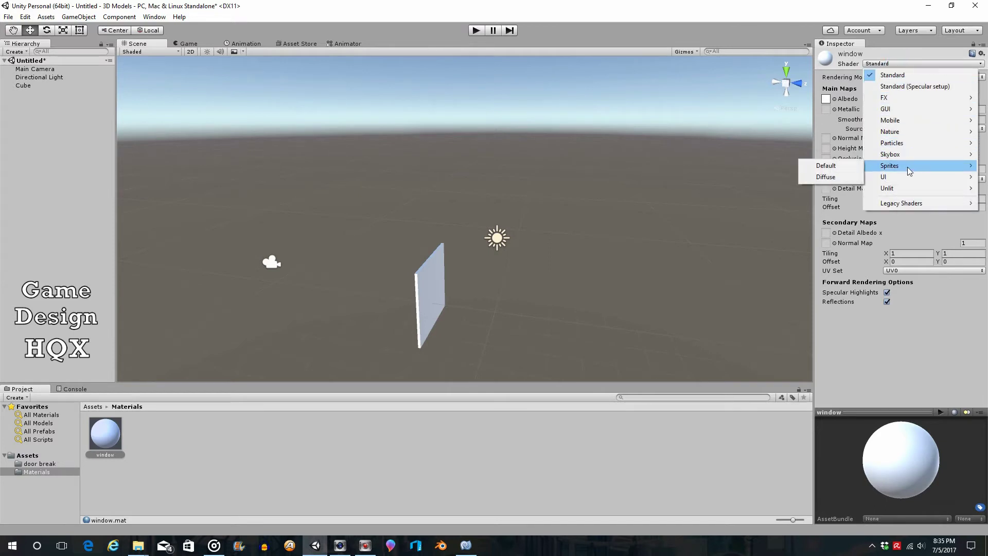
pyautogui.click(842, 166)
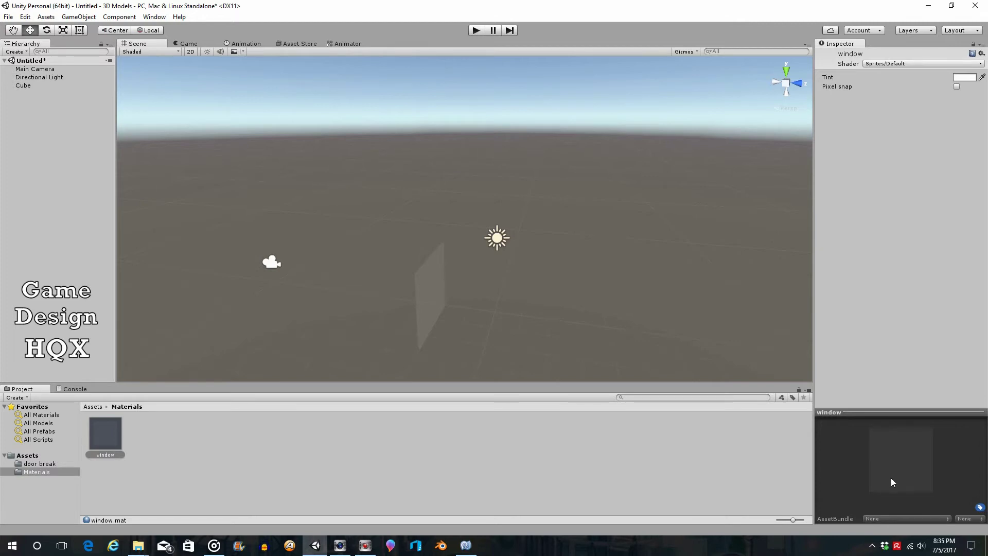
pyautogui.click(476, 31)
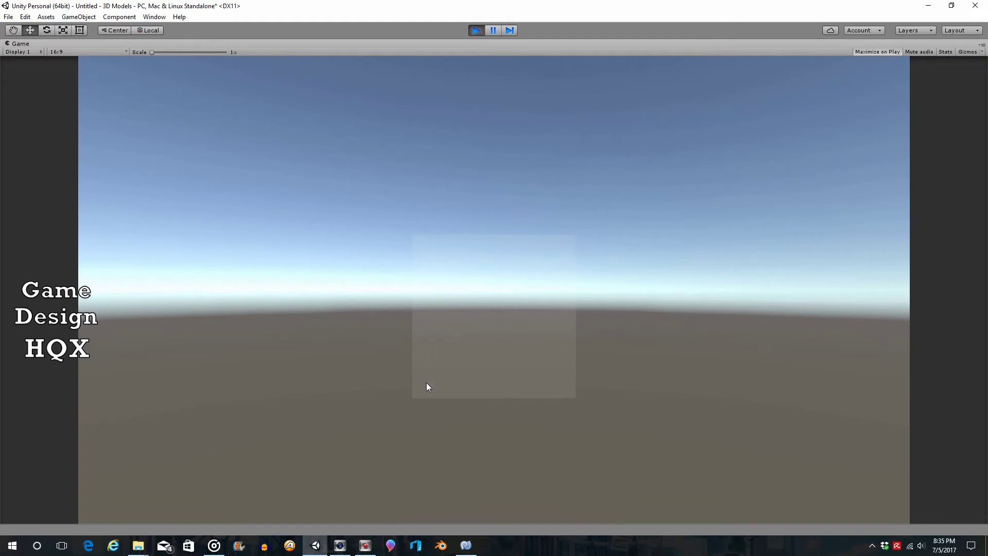
pyautogui.click(474, 32)
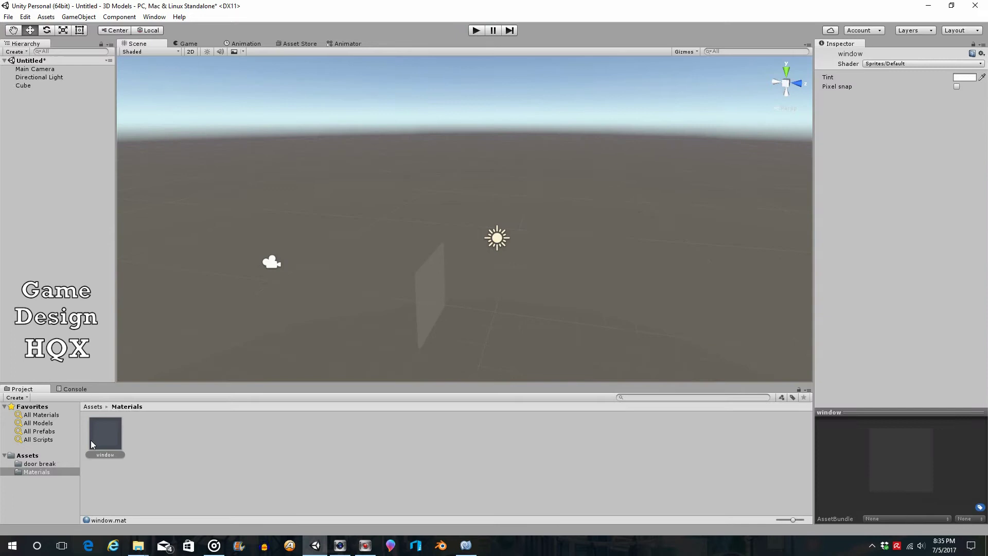
# - Create a new material named brokewinMat in the Materials folder
pyautogui.click(46, 465)
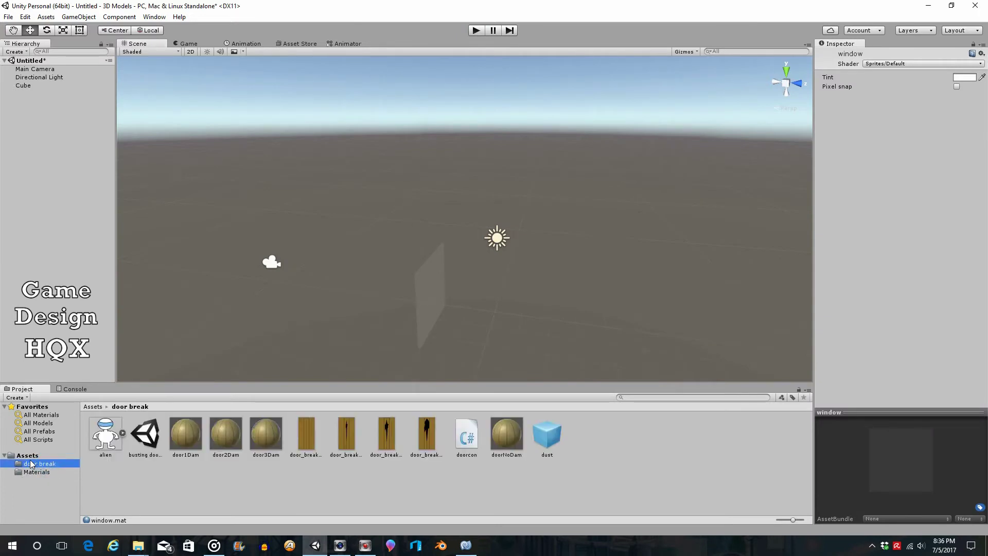
pyautogui.click(31, 456)
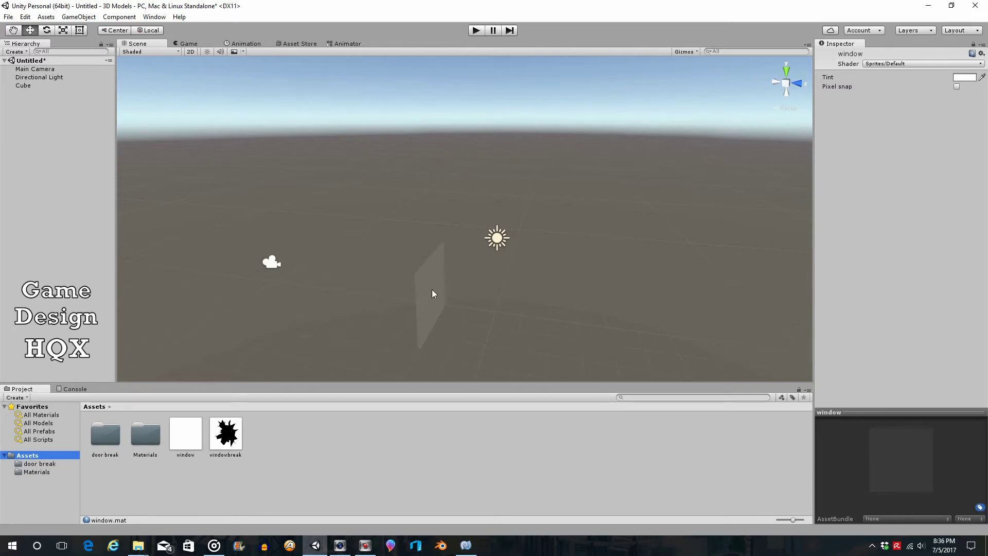
pyautogui.doubleClick(156, 436)
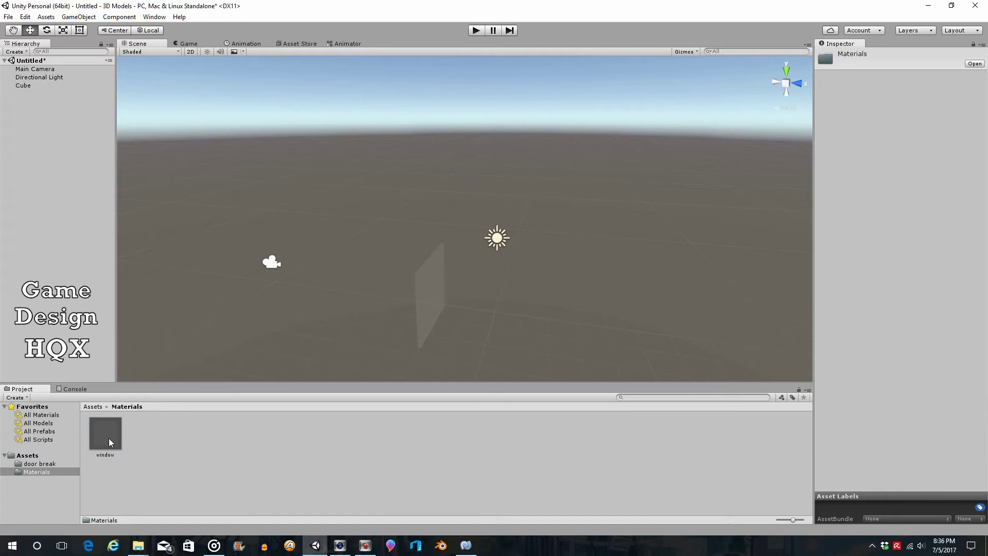
pyautogui.rightClick(174, 434)
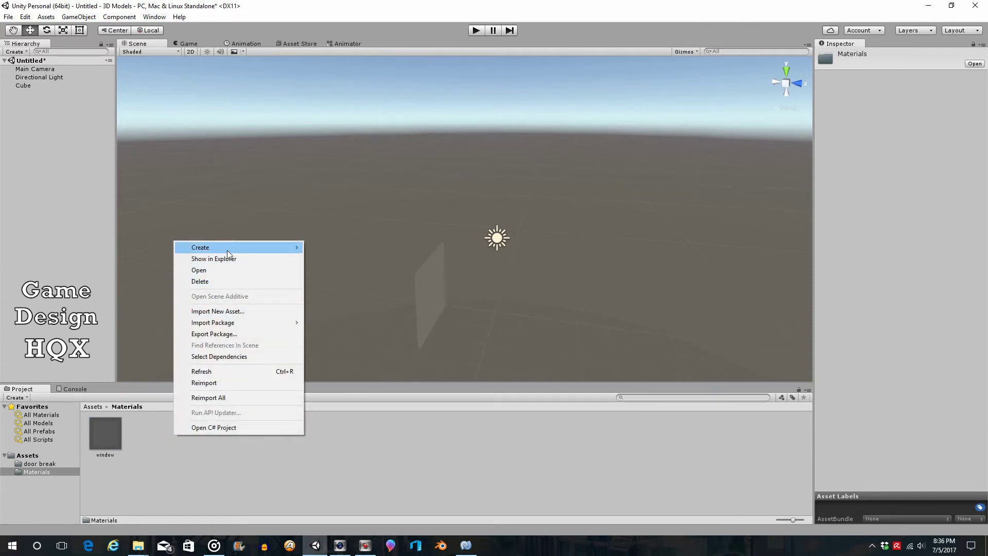
pyautogui.moveTo(230, 245)
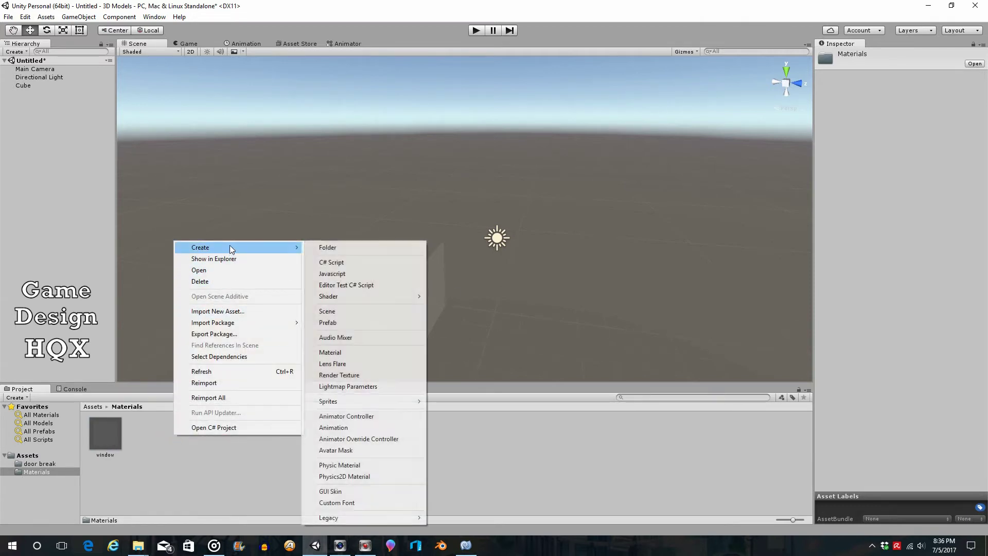
pyautogui.click(360, 353)
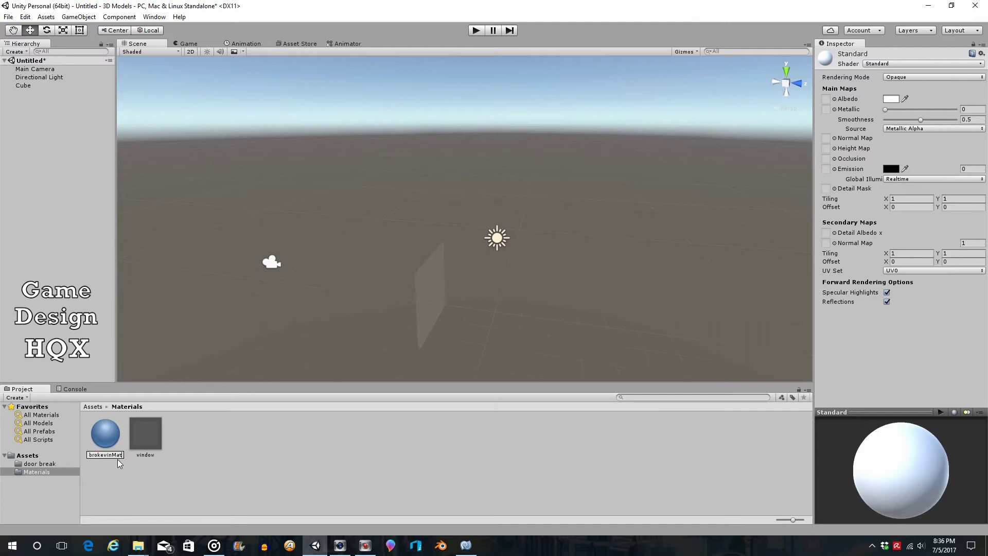
pyautogui.click(233, 463)
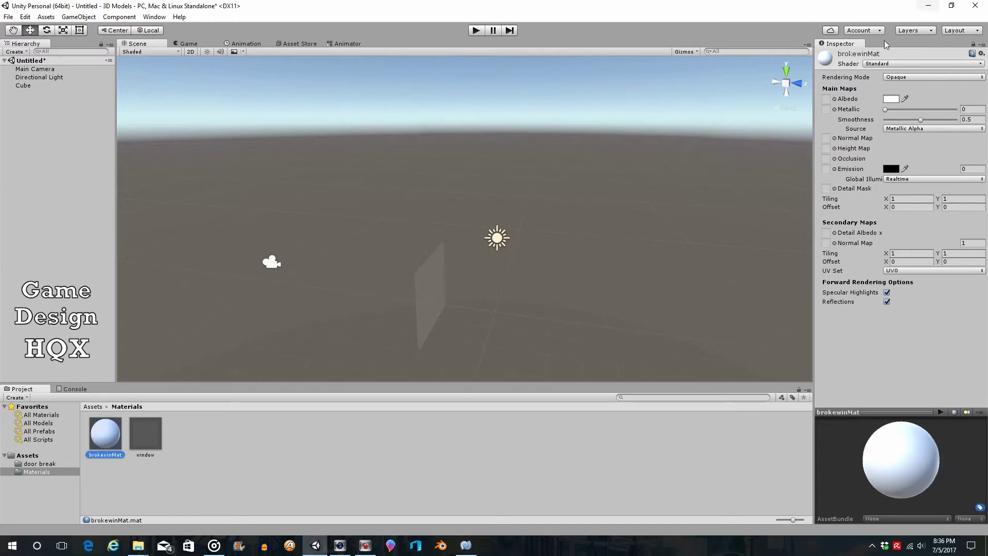
# - Assign the windowbreak texture to the Albedo map of the brokewinMat material
pyautogui.click(834, 100)
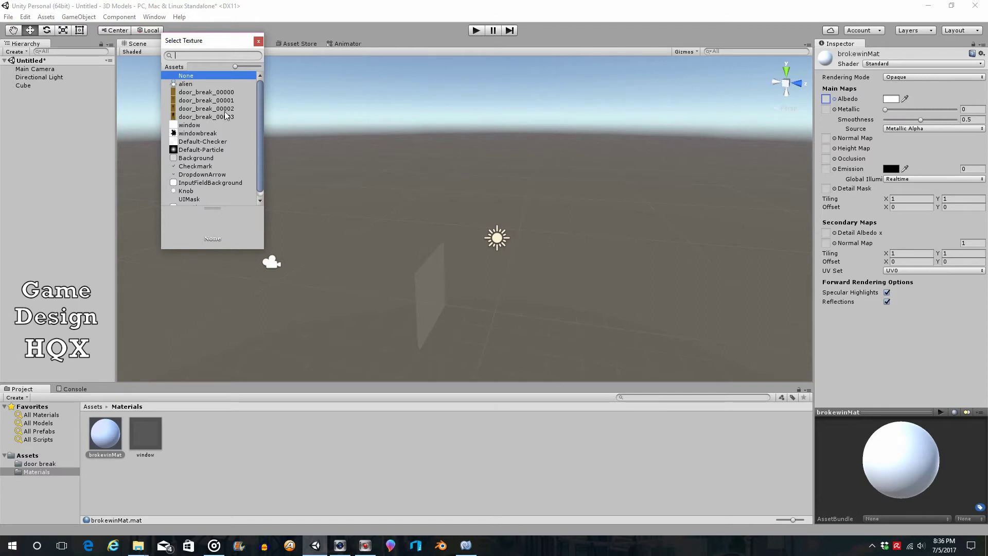
pyautogui.scroll(-1, 260, 137)
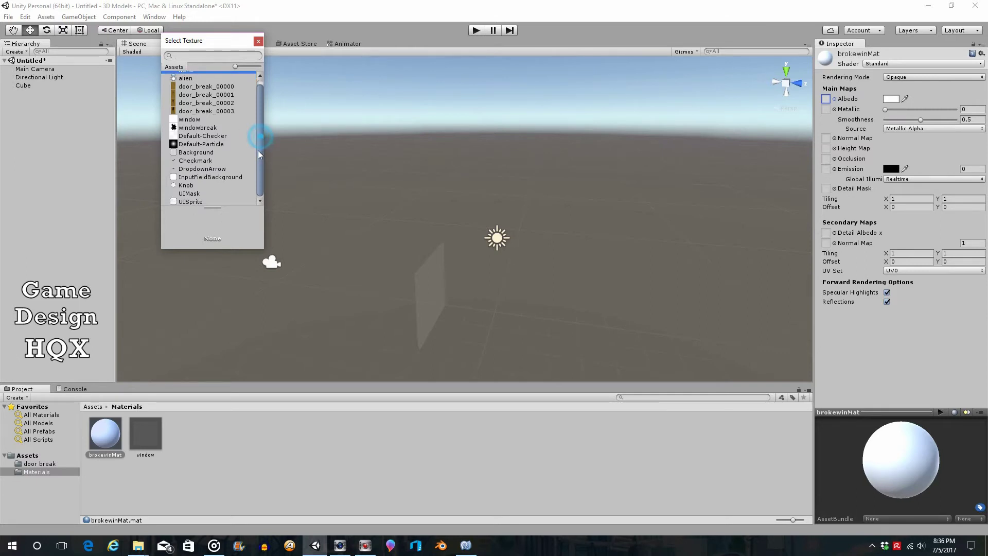
pyautogui.click(199, 128)
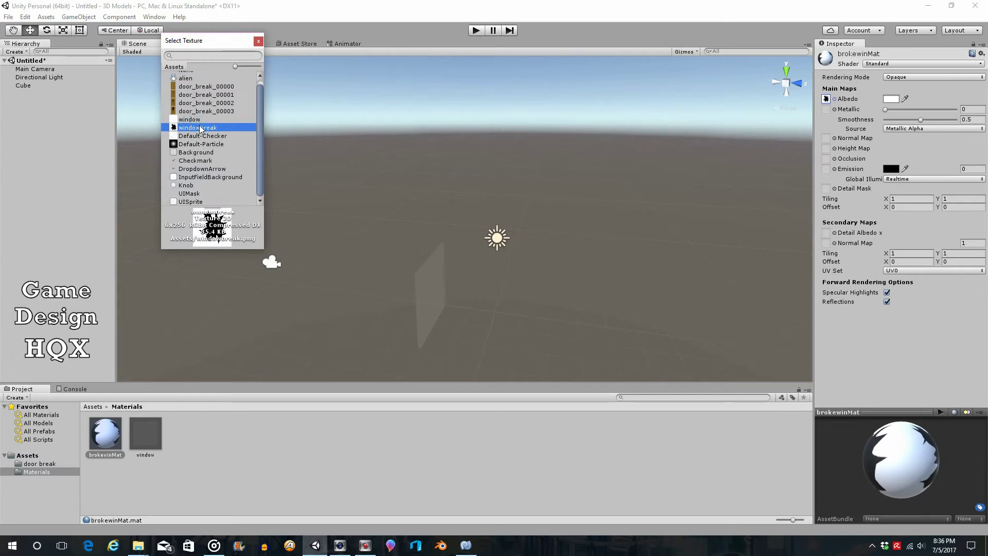
pyautogui.click(258, 43)
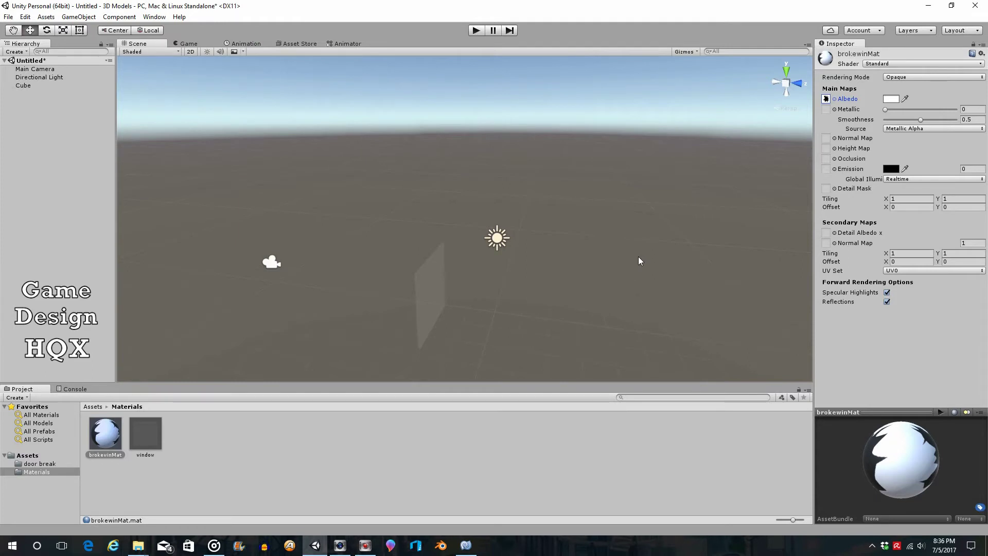
# - Change the brokewinMat material's shader to Sprites/Default and compare it with the window material
pyautogui.click(896, 66)
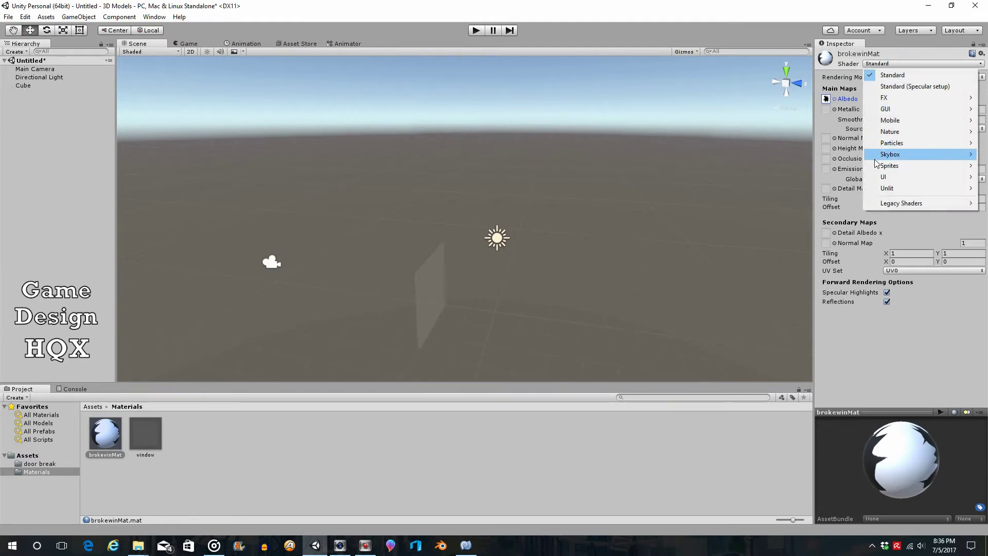
pyautogui.moveTo(879, 166)
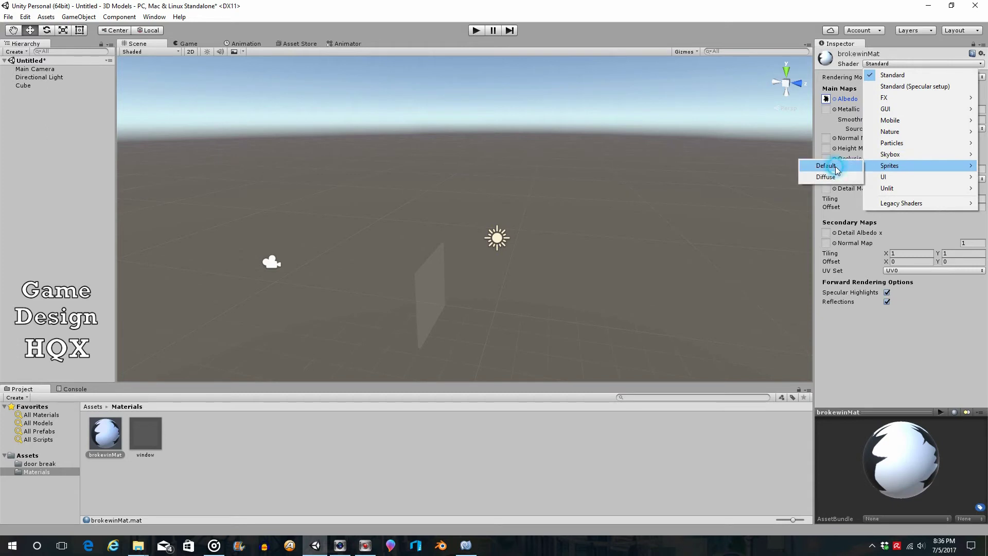
pyautogui.click(828, 166)
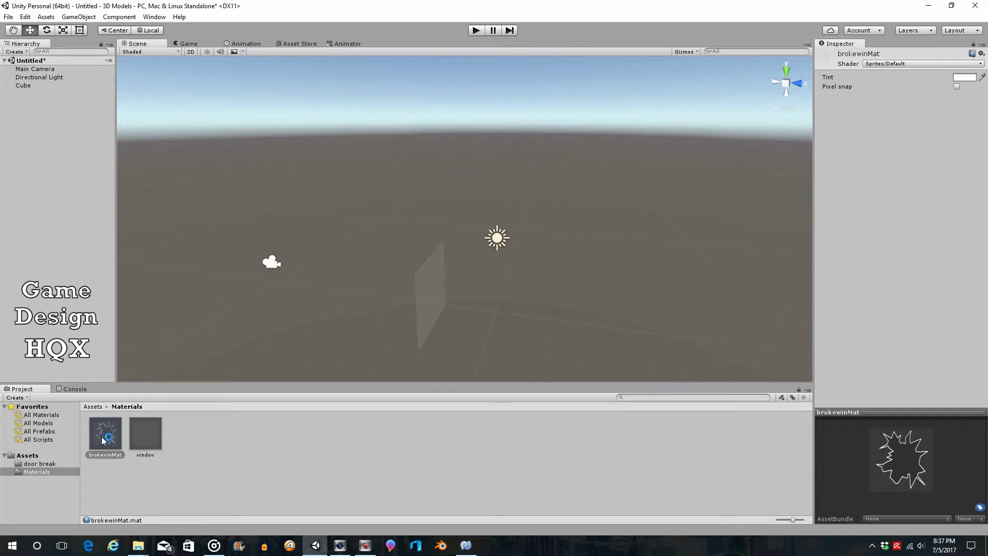
pyautogui.click(151, 434)
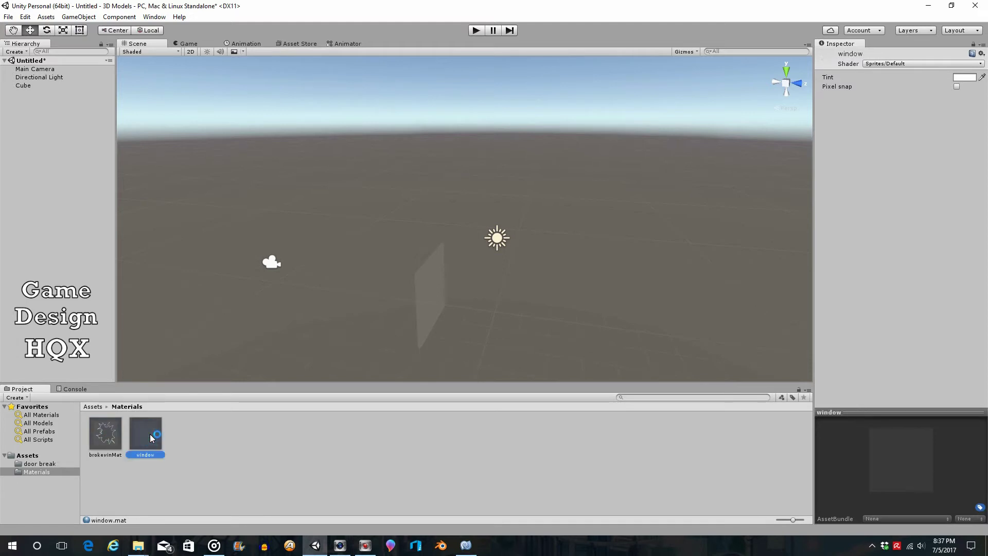
pyautogui.click(114, 431)
# - Add a second cube to the scene and set its X and Y position to 0
pyautogui.click(27, 455)
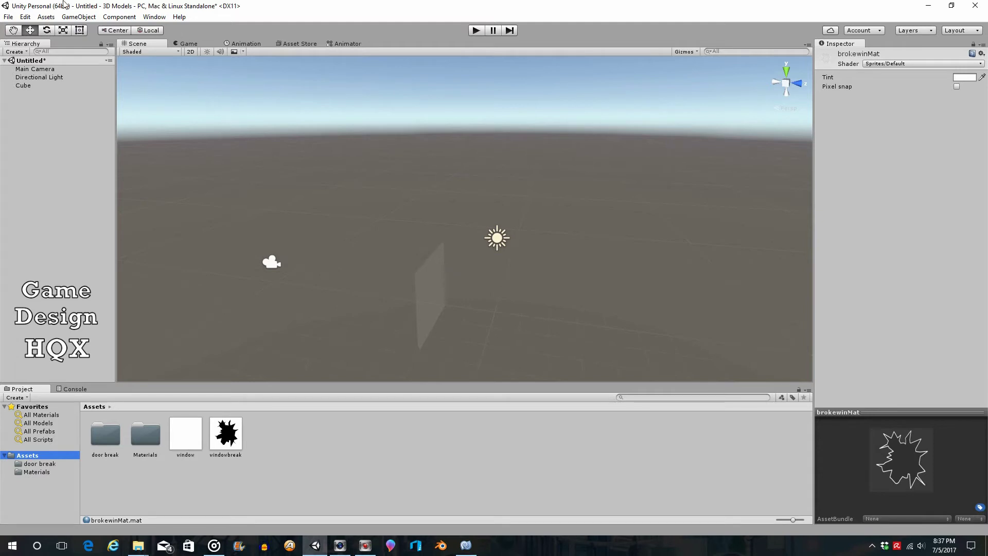
pyautogui.click(78, 17)
pyautogui.moveTo(76, 51)
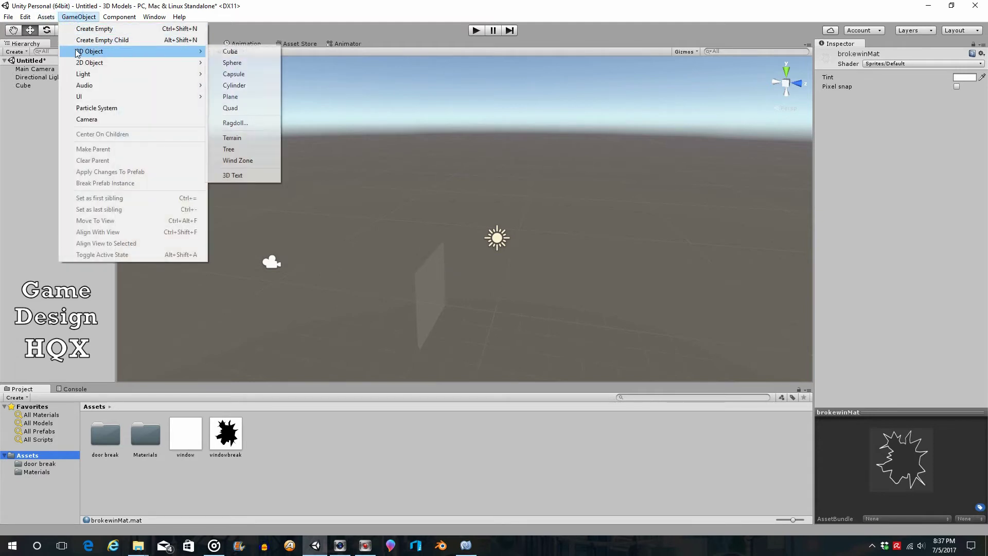
pyautogui.click(248, 50)
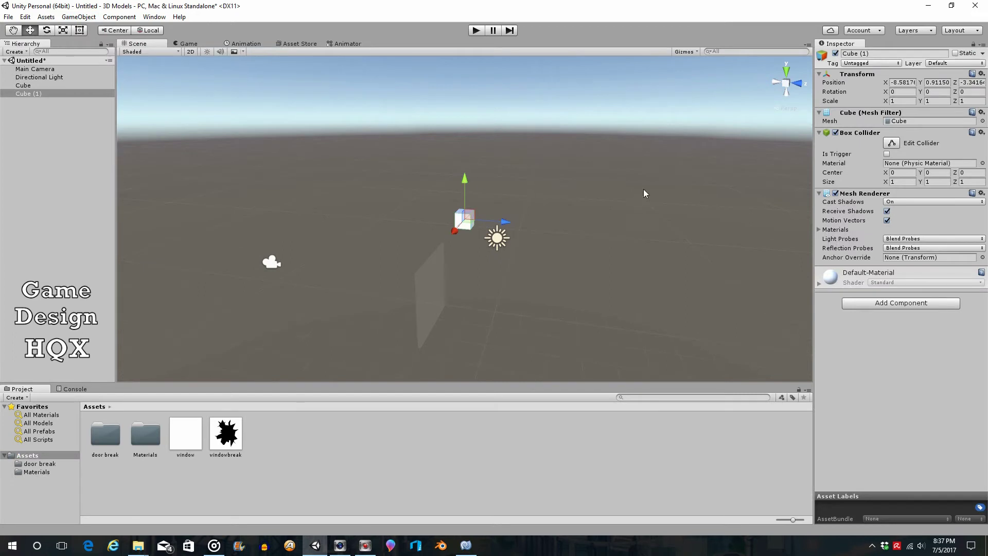
pyautogui.click(895, 82)
pyautogui.write('0')
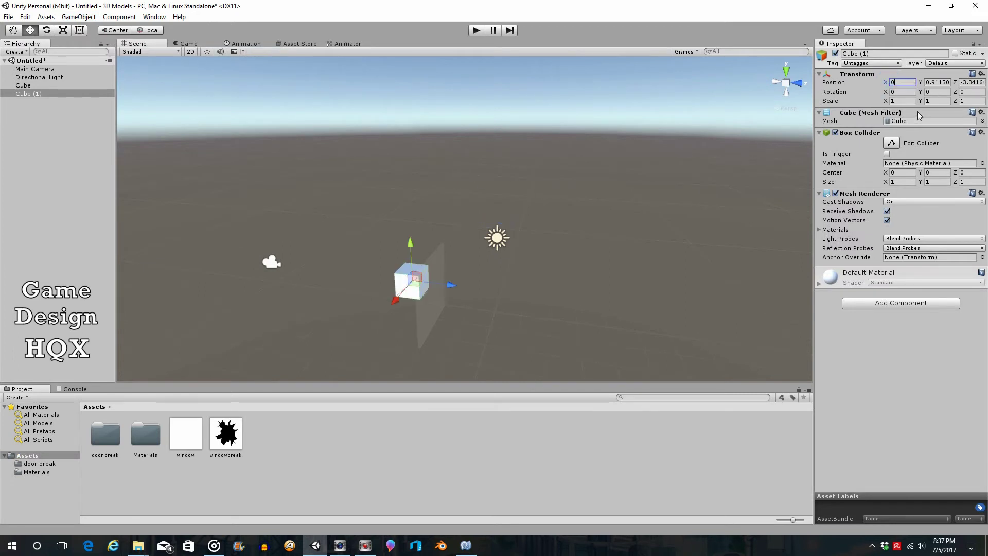
pyautogui.click(926, 82)
pyautogui.write('0')
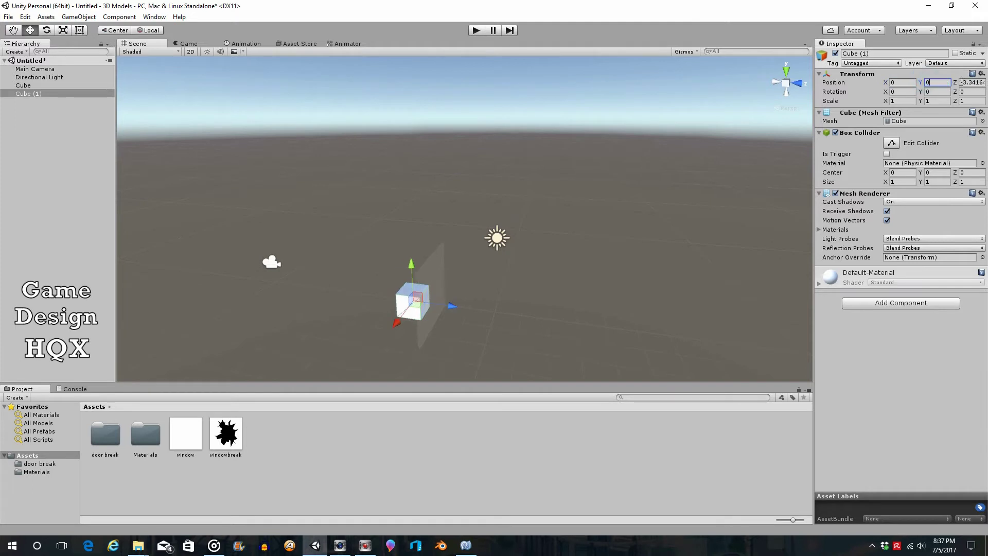
pyautogui.click(961, 83)
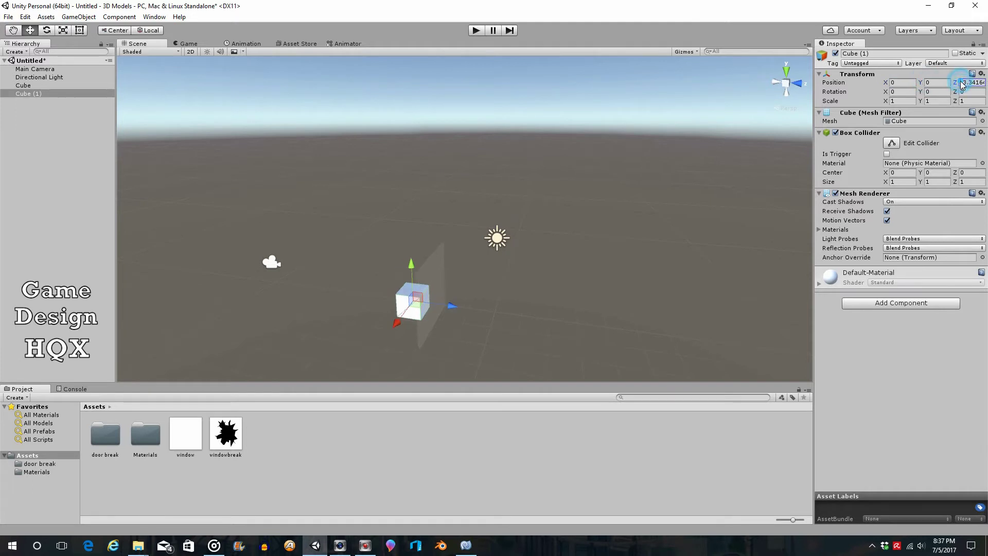
# - Move the new cube along Z to about -3.79, beside the window pane, and set its X scale to 3
pyautogui.click(451, 306)
pyautogui.moveTo(453, 308)
pyautogui.mouseDown()
pyautogui.moveTo(435, 301)
pyautogui.moveTo(491, 311)
pyautogui.moveTo(444, 305)
pyautogui.mouseUp()
pyautogui.click(435, 268)
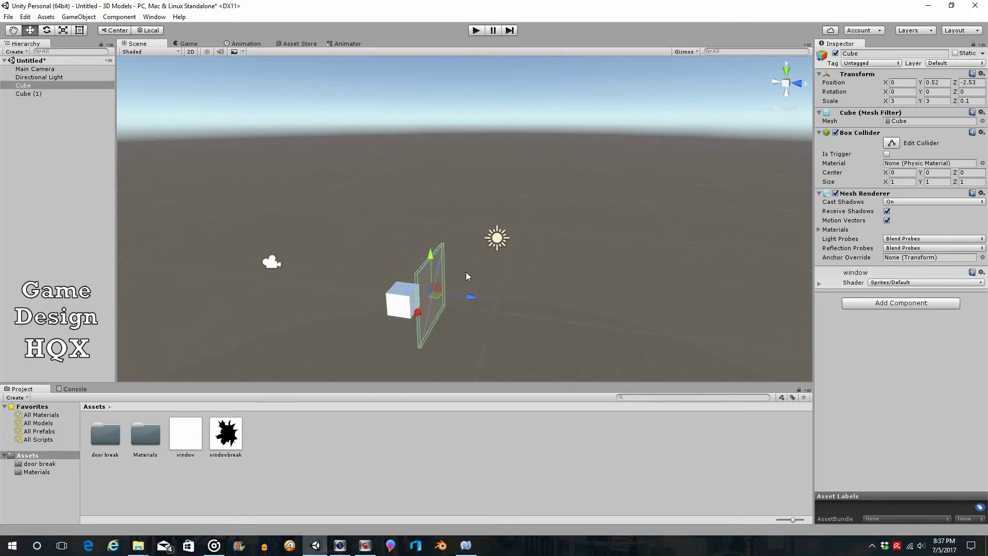
pyautogui.click(401, 303)
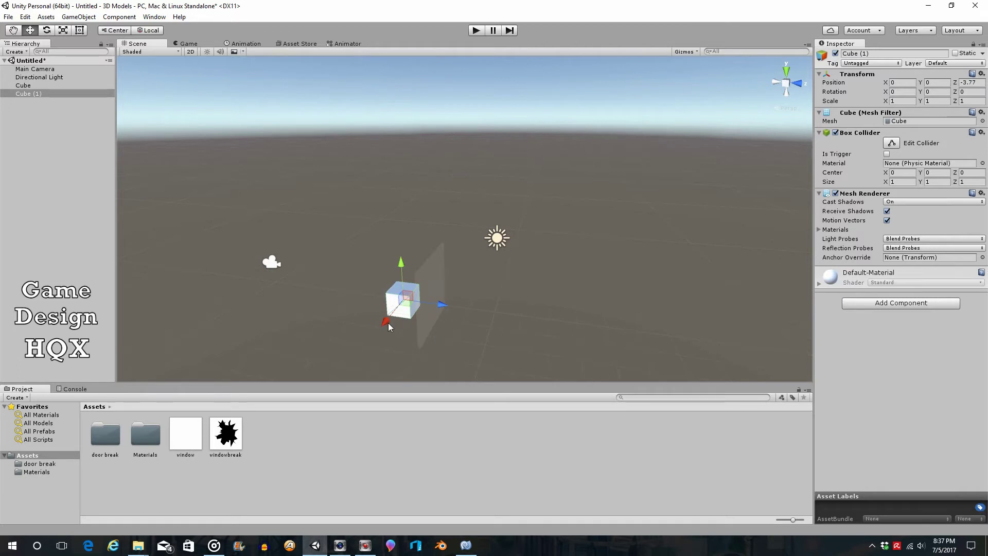
pyautogui.moveTo(442, 303); pyautogui.dragTo(447, 306)
pyautogui.click(901, 101)
pyautogui.write('3')
# - Reposition the stretched cube over the window pane, at about X -0.68 and Z -2.09
pyautogui.click(389, 319)
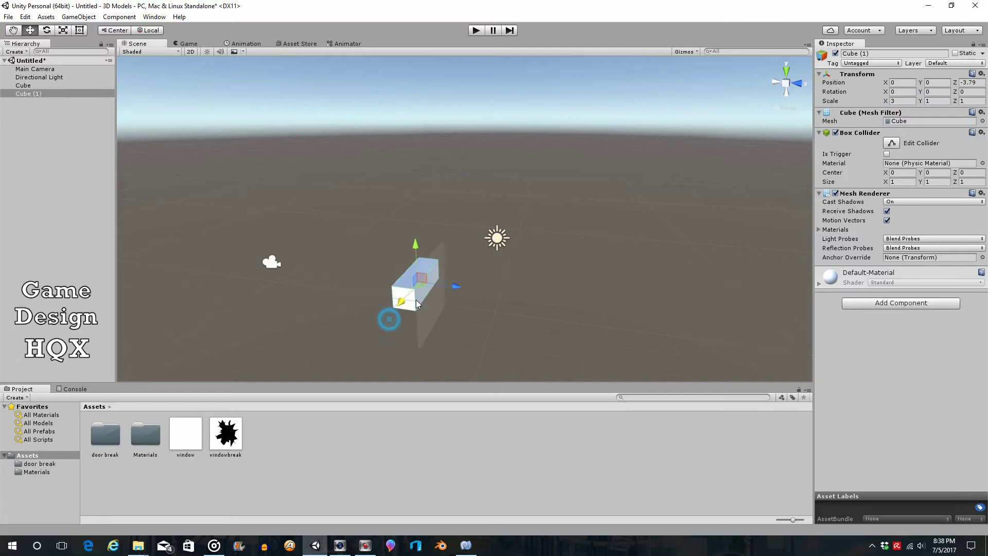
pyautogui.moveTo(417, 304); pyautogui.dragTo(442, 276)
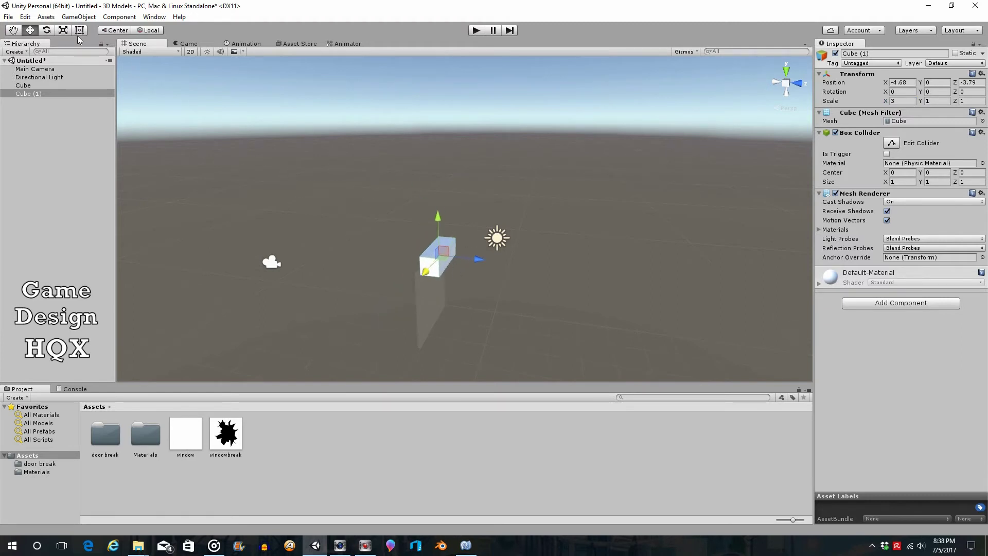
pyautogui.click(8, 17)
pyautogui.click(7, 31)
pyautogui.keyDown('alt'); pyautogui.moveTo(221, 185); pyautogui.dragTo(571, 260); pyautogui.keyUp('alt')
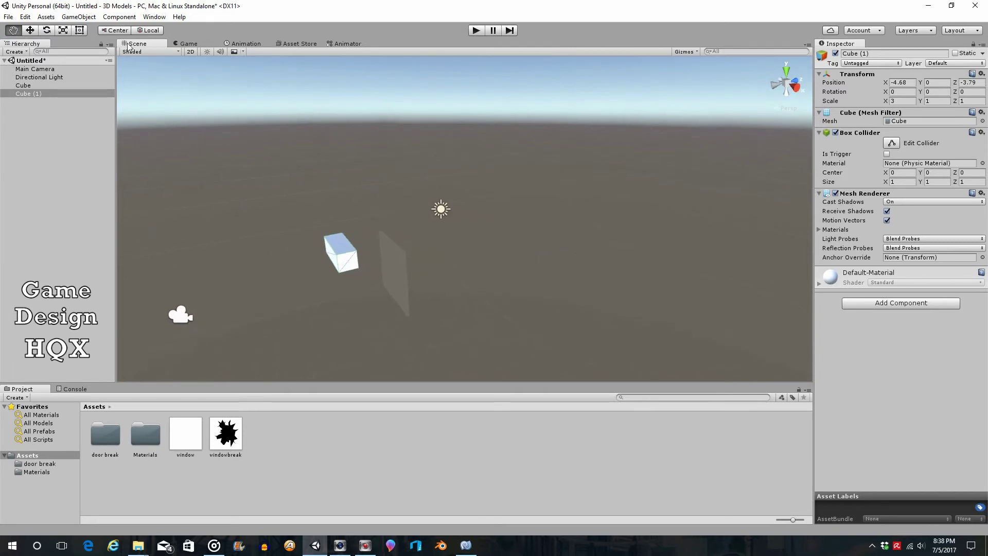
pyautogui.click(29, 30)
pyautogui.moveTo(380, 241); pyautogui.dragTo(436, 228)
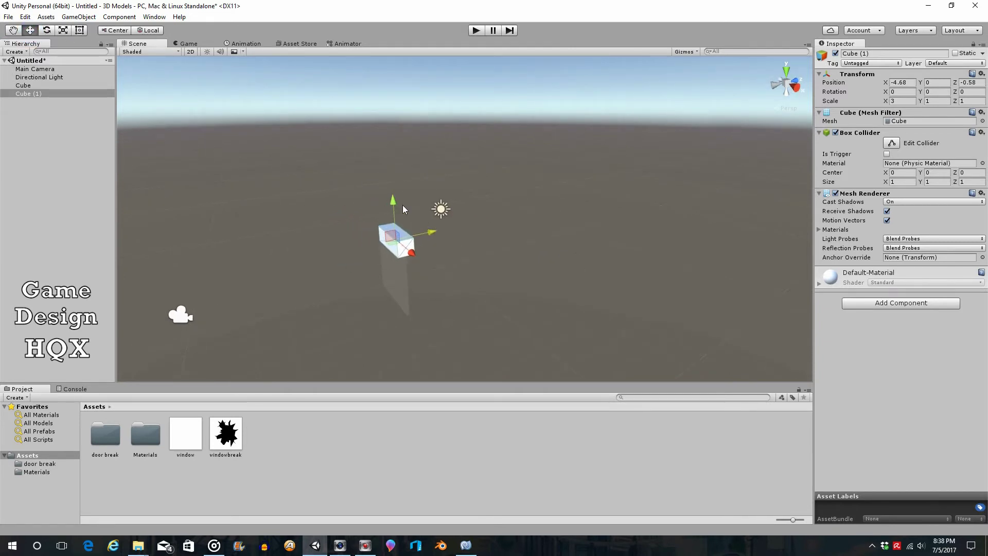
pyautogui.click(14, 30)
pyautogui.keyDown('alt'); pyautogui.moveTo(353, 172); pyautogui.dragTo(399, 239); pyautogui.keyUp('alt')
pyautogui.click(29, 30)
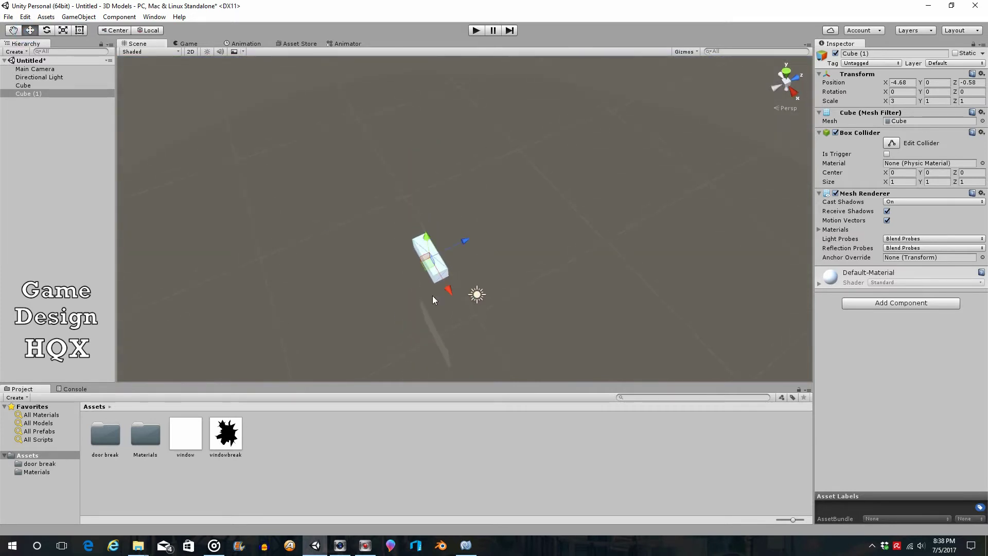
pyautogui.moveTo(442, 283); pyautogui.dragTo(473, 340)
pyautogui.moveTo(502, 291); pyautogui.dragTo(473, 303)
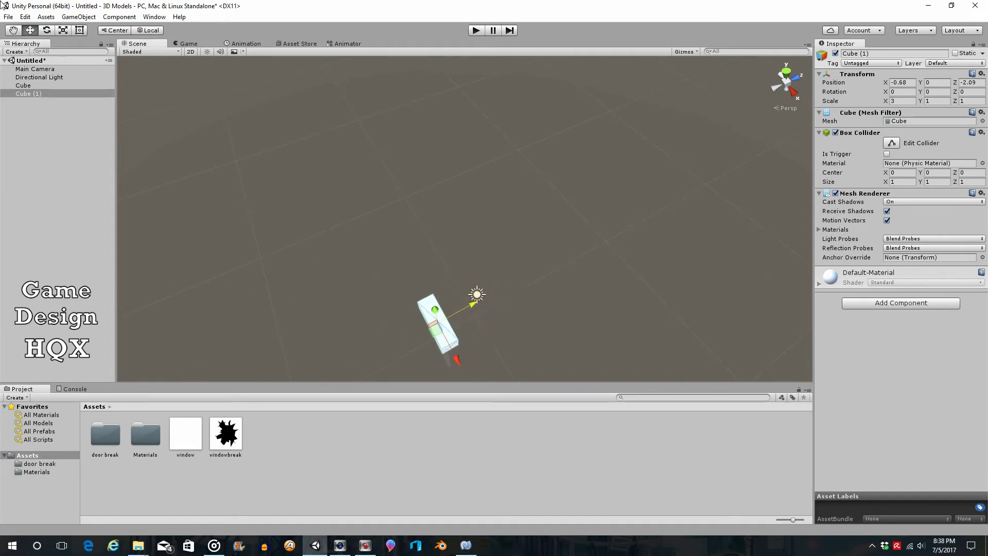
# - Line the stretched cube up with the pane's thickness at about Z -2.51 and raise it to about Y 1.48
pyautogui.click(7, 29)
pyautogui.keyDown('alt'); pyautogui.moveTo(308, 205); pyautogui.dragTo(315, 165); pyautogui.keyUp('alt')
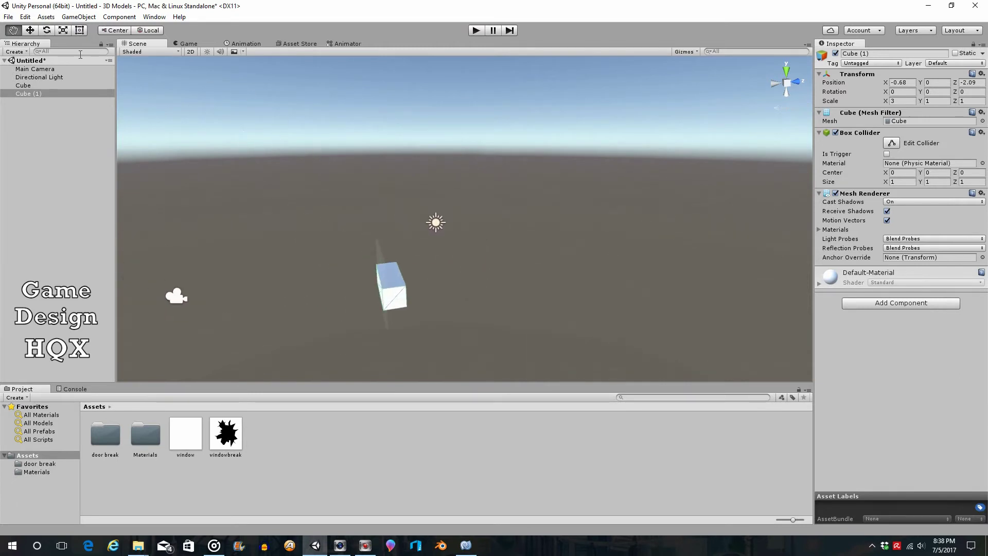
pyautogui.click(28, 31)
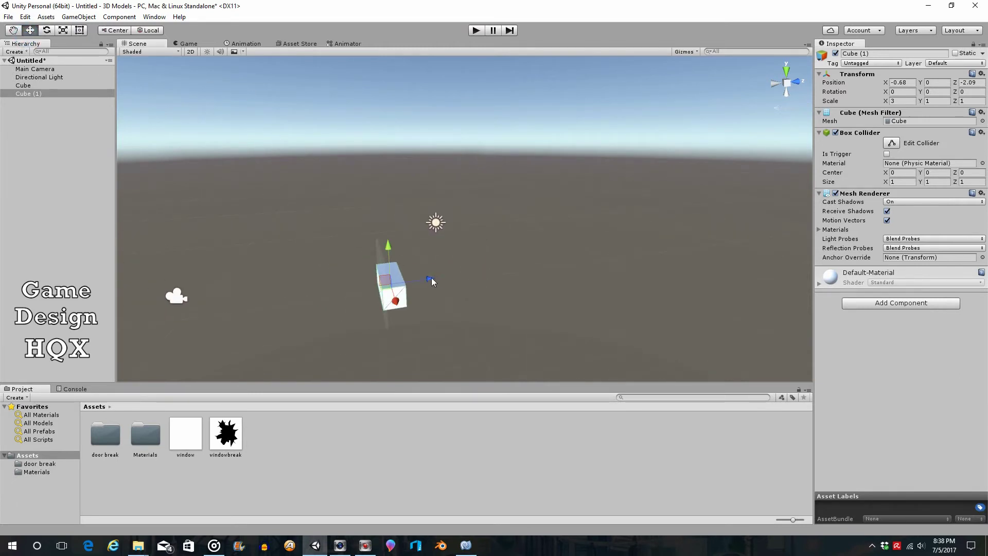
pyautogui.moveTo(436, 281); pyautogui.dragTo(423, 283)
pyautogui.moveTo(384, 255); pyautogui.dragTo(376, 221)
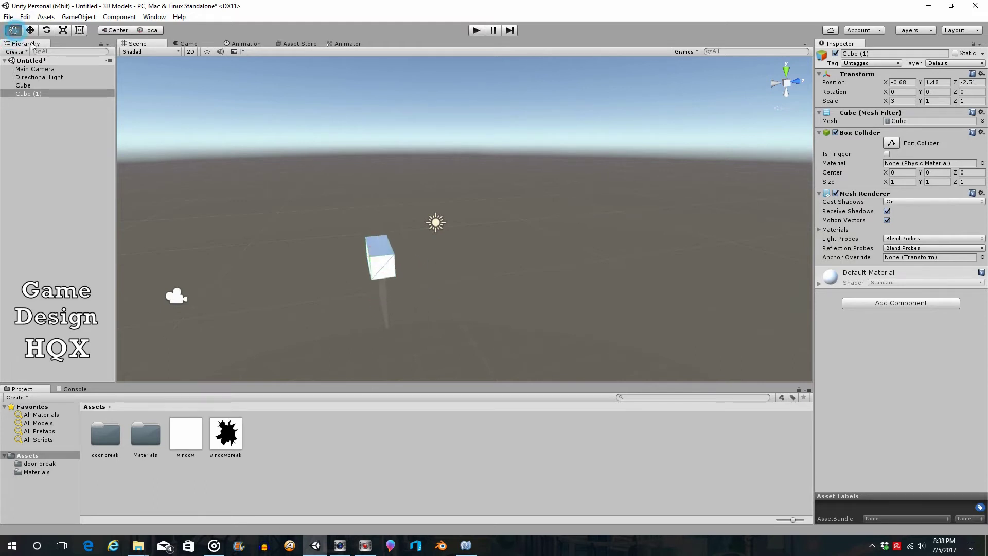
# - Center the stretched cube across the pane's width at about X -0.05 and raise it to about Y 1.79
pyautogui.keyDown('alt'); pyautogui.moveTo(328, 278); pyautogui.dragTo(408, 260); pyautogui.keyUp('alt')
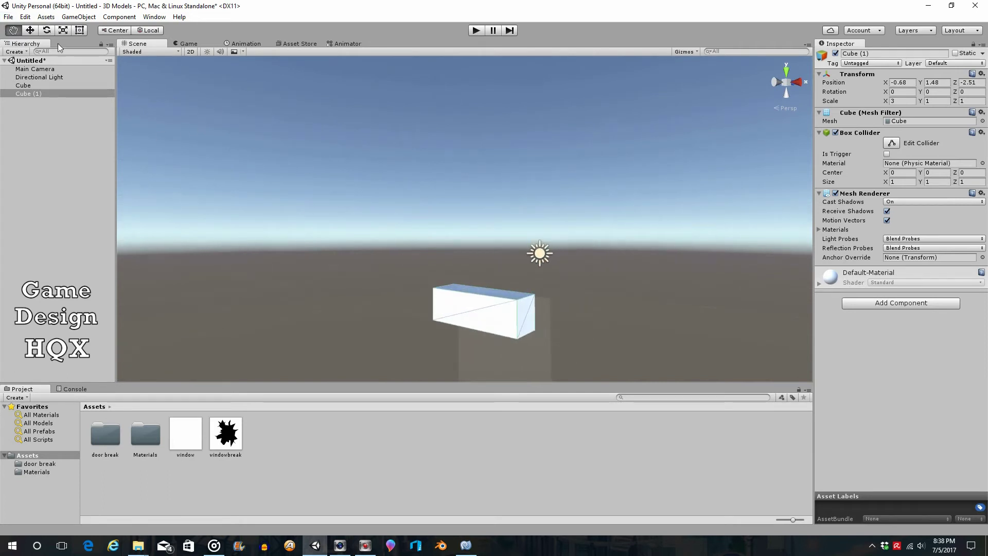
pyautogui.click(30, 30)
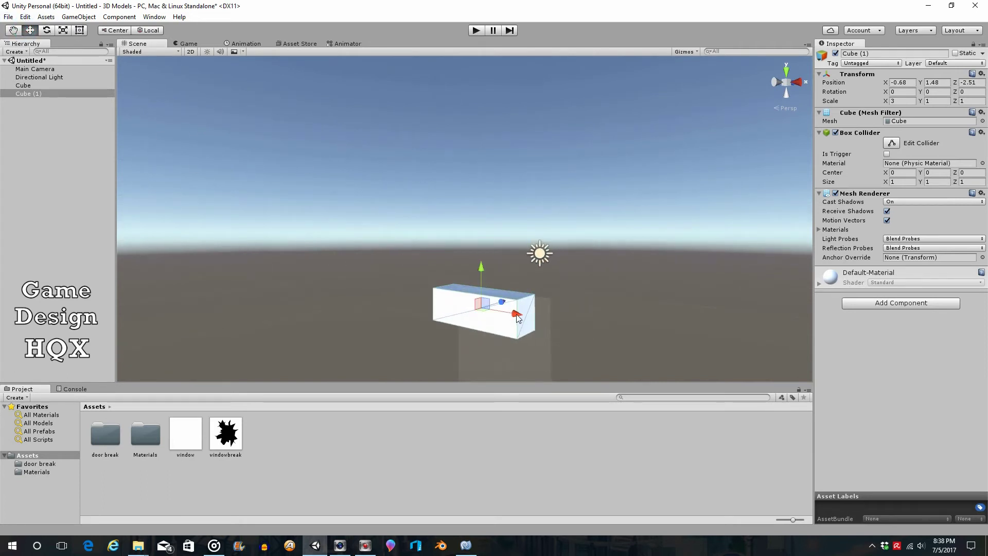
pyautogui.moveTo(516, 316); pyautogui.dragTo(537, 319)
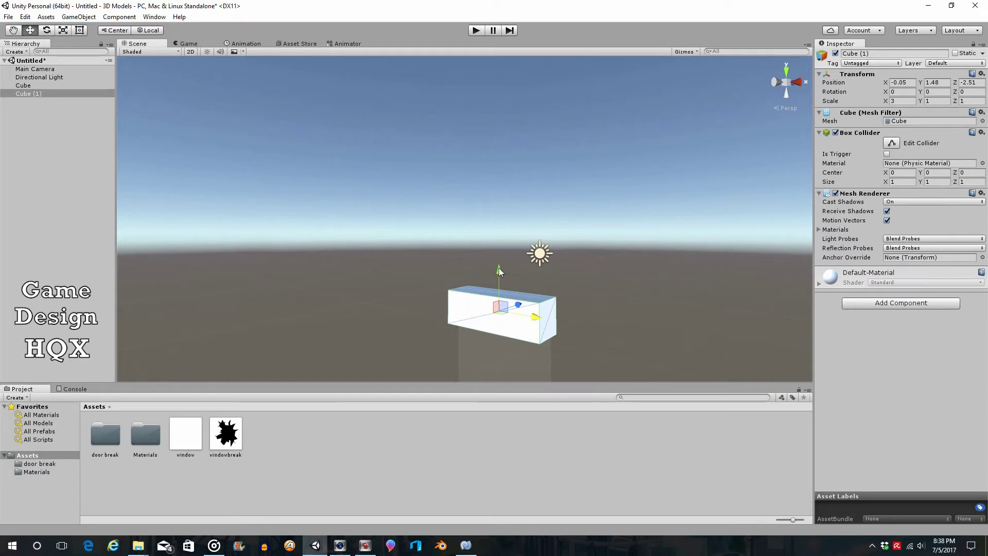
pyautogui.moveTo(498, 268); pyautogui.dragTo(501, 257)
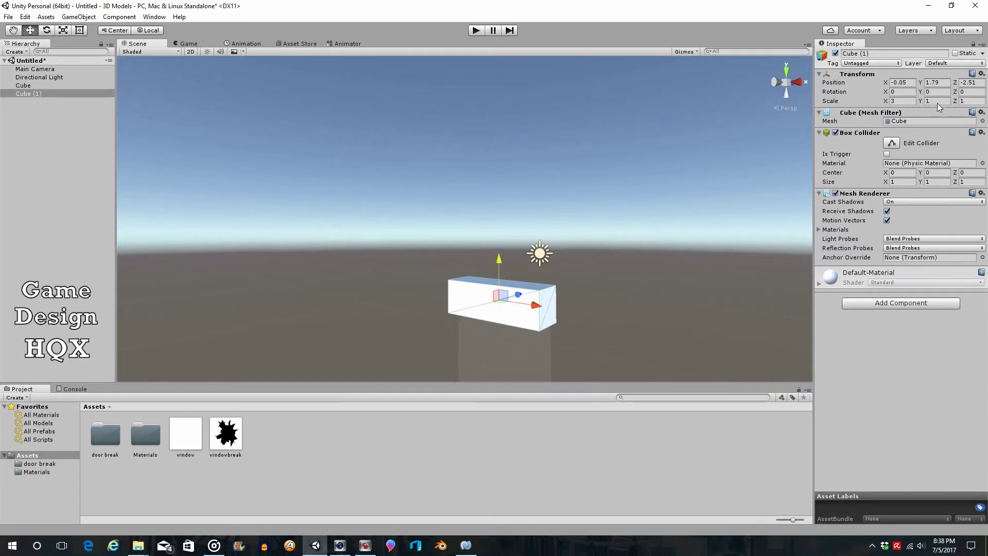
# - Set the stretched cube's Y and Z scale to 0.3 and raise it to about Y 2.16 along the pane's upper edge
pyautogui.click(971, 101)
pyautogui.write('.')
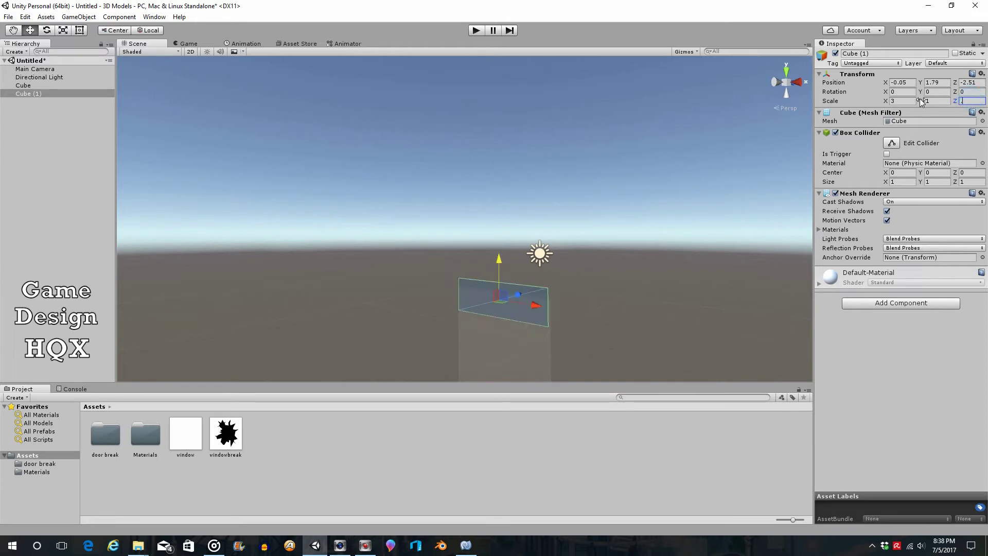
pyautogui.write('3')
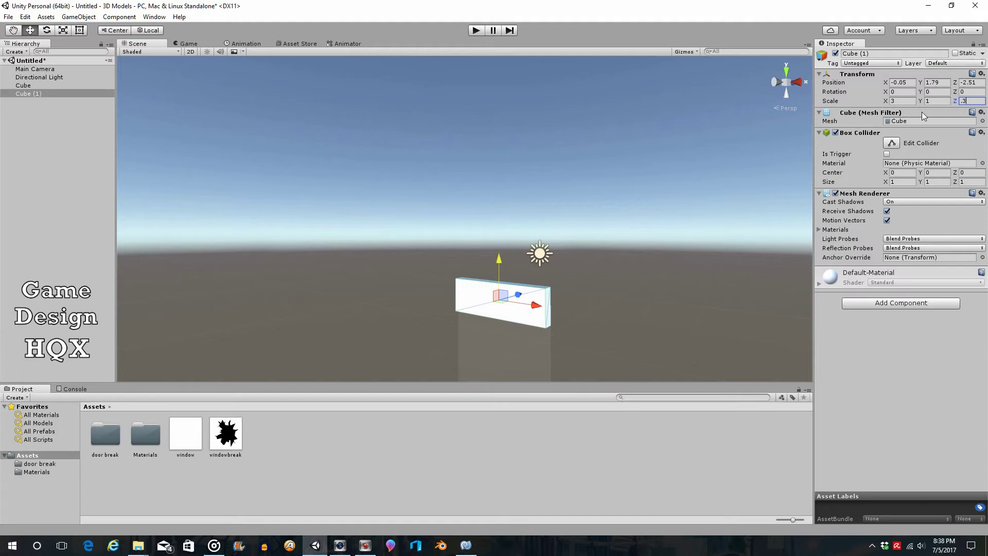
pyautogui.click(932, 101)
pyautogui.write('.')
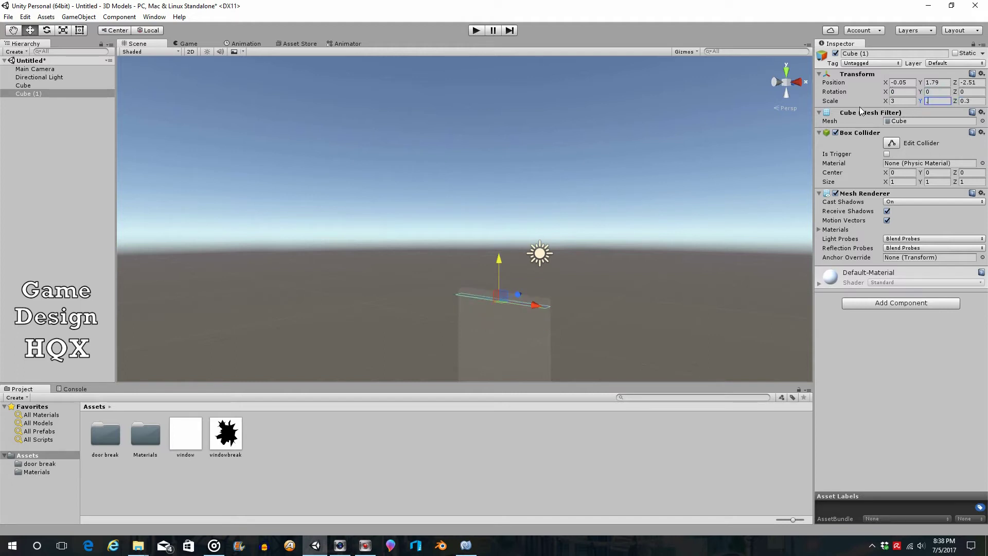
pyautogui.write('3')
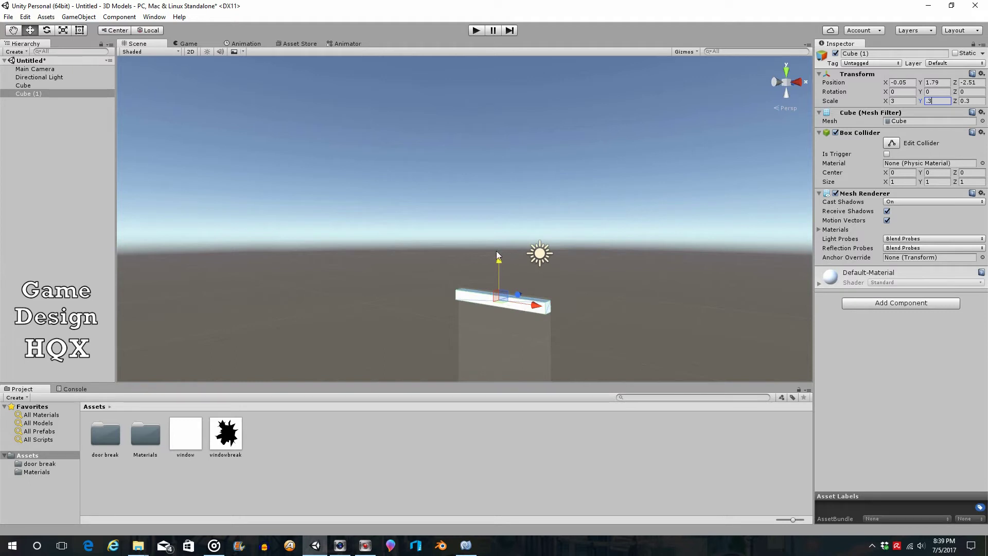
pyautogui.moveTo(496, 251)
pyautogui.mouseDown()
pyautogui.moveTo(498, 231)
pyautogui.moveTo(499, 245)
pyautogui.mouseUp()
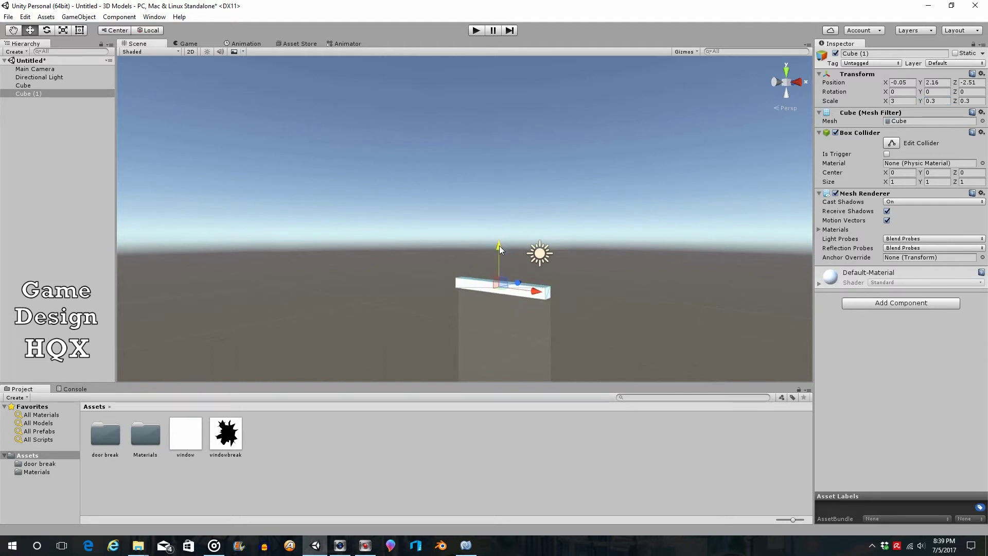
pyautogui.click(13, 30)
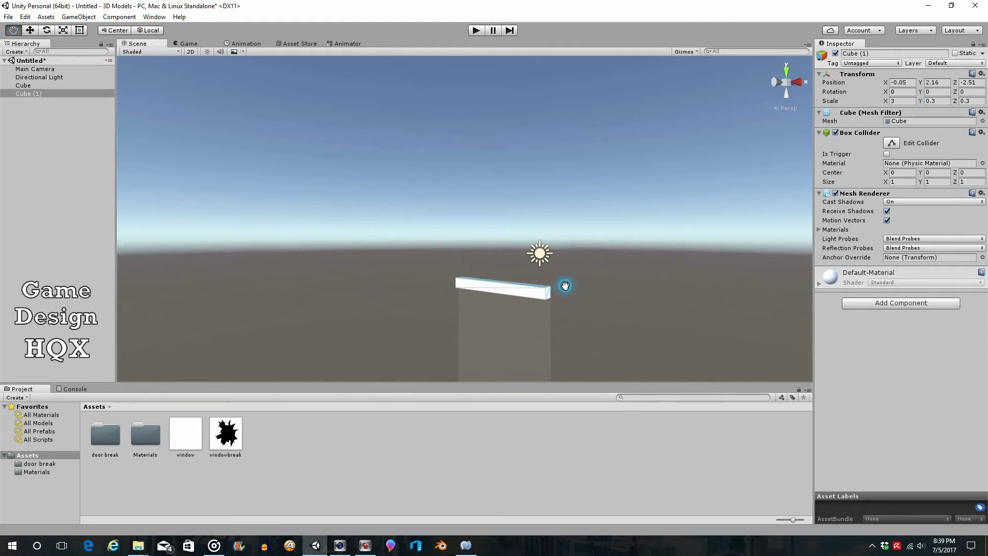
# - Make a copy of the upper frame bar and lower it to the pane's bottom edge at about Y -0.97
pyautogui.moveTo(564, 283); pyautogui.dragTo(474, 271)
pyautogui.moveTo(474, 271); pyautogui.dragTo(373, 245, button='right')
pyautogui.moveTo(372, 244); pyautogui.dragTo(602, 277)
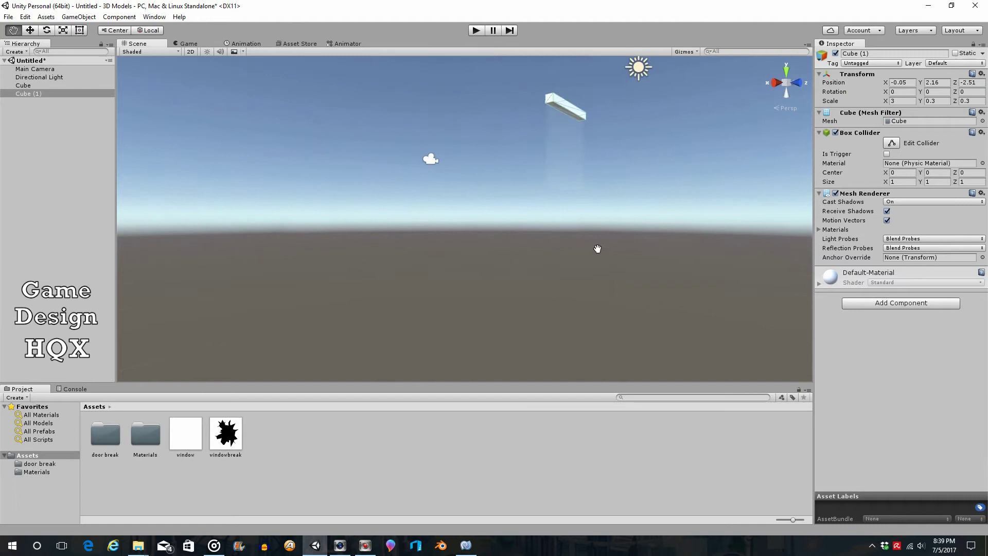
pyautogui.moveTo(597, 249)
pyautogui.keyDown('alt'); pyautogui.mouseDown()
pyautogui.moveTo(525, 282)
pyautogui.moveTo(363, 320)
pyautogui.moveTo(575, 275)
pyautogui.moveTo(599, 297)
pyautogui.moveTo(540, 276)
pyautogui.moveTo(562, 302)
pyautogui.moveTo(602, 293)
pyautogui.moveTo(655, 307)
pyautogui.moveTo(691, 264)
pyautogui.moveTo(569, 232)
pyautogui.moveTo(607, 248)
pyautogui.mouseUp(); pyautogui.keyUp('alt')
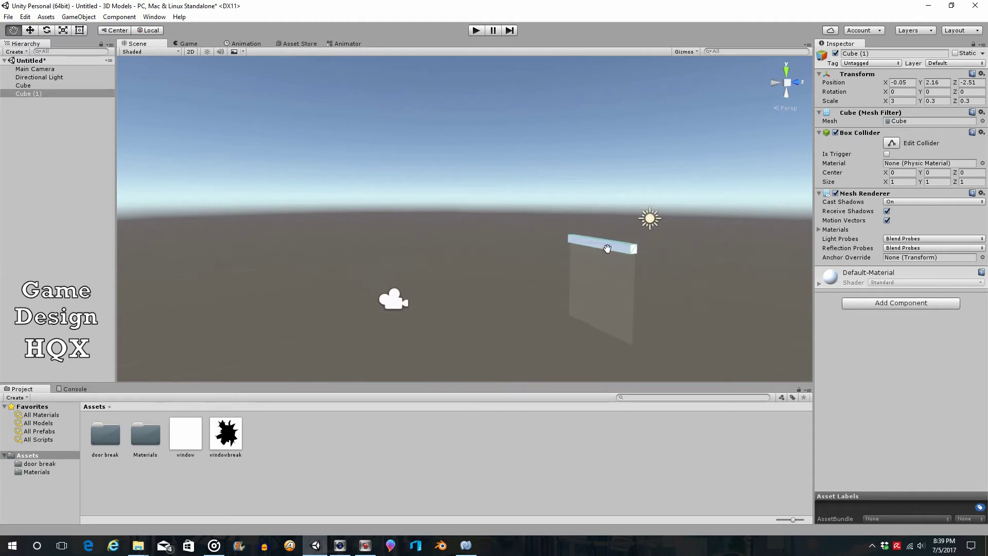
pyautogui.rightClick(35, 94)
pyautogui.click(50, 99)
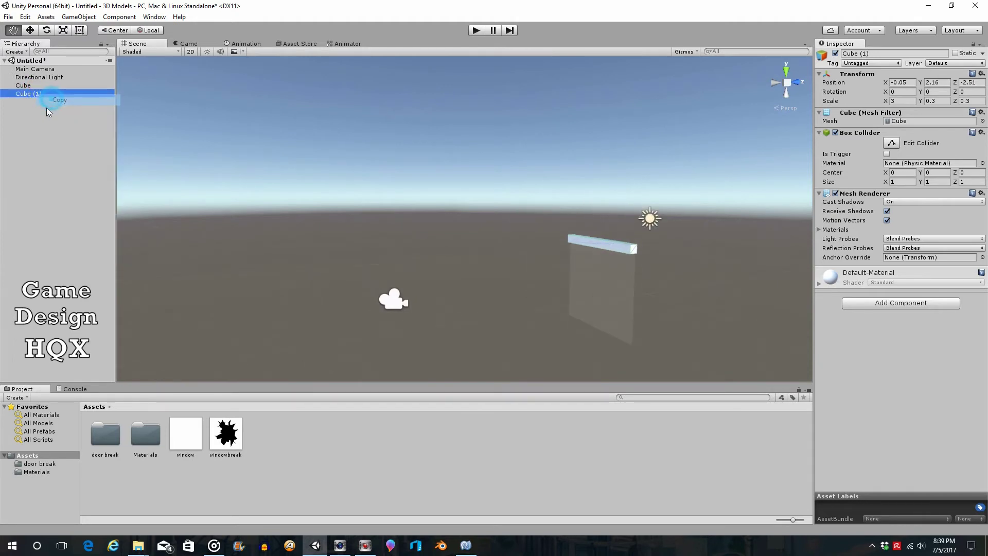
pyautogui.rightClick(47, 111)
pyautogui.click(64, 133)
pyautogui.click(30, 31)
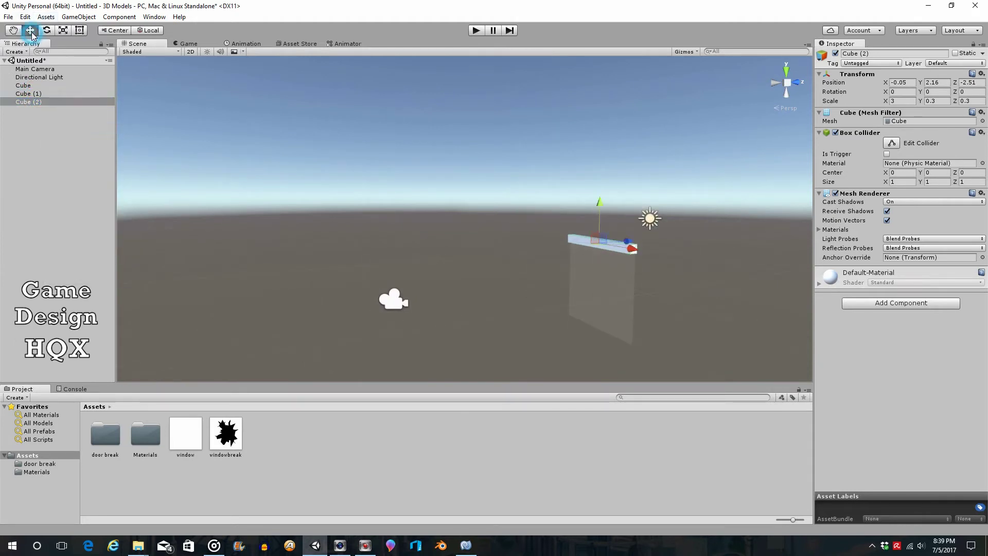
pyautogui.moveTo(599, 203); pyautogui.dragTo(579, 286)
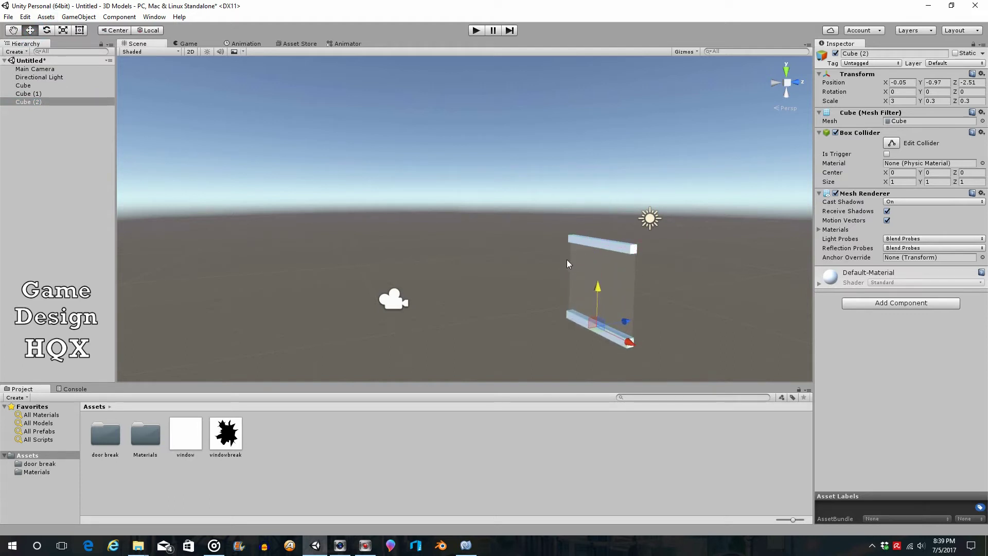
# - Paste another copy of the upper bar, rotate it 90 degrees about Z and lower it to about Y 0.53
pyautogui.rightClick(34, 93)
pyautogui.click(32, 94)
pyautogui.rightClick(32, 119)
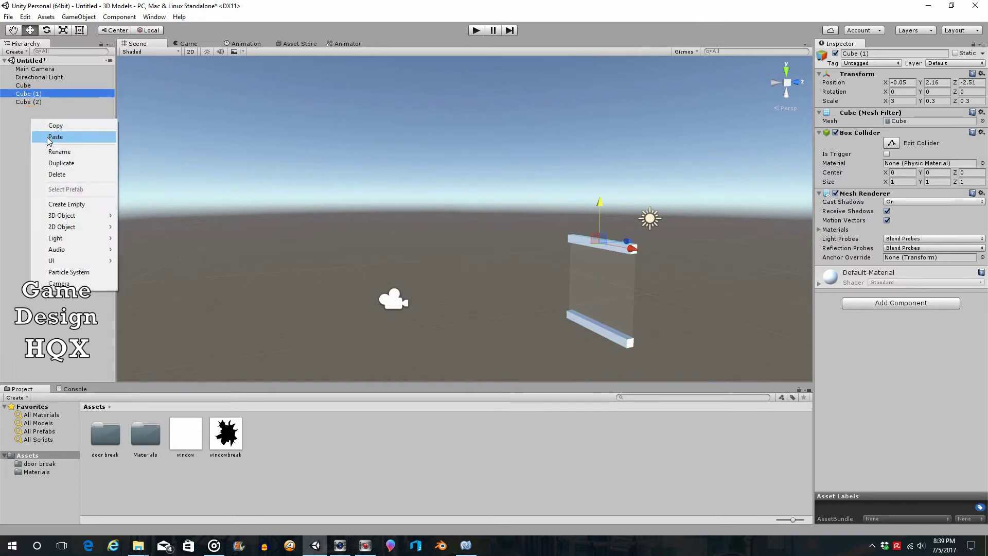
pyautogui.click(49, 139)
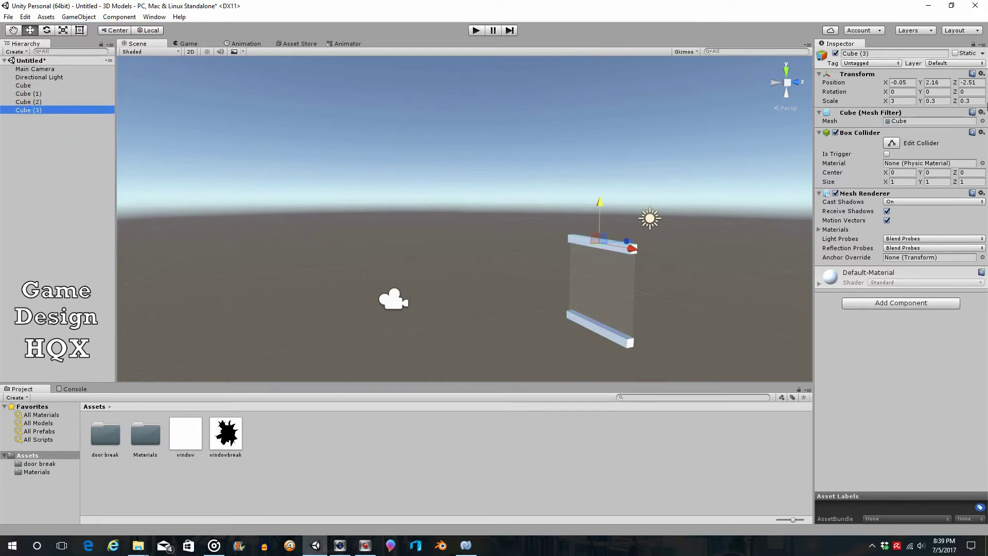
pyautogui.click(967, 91)
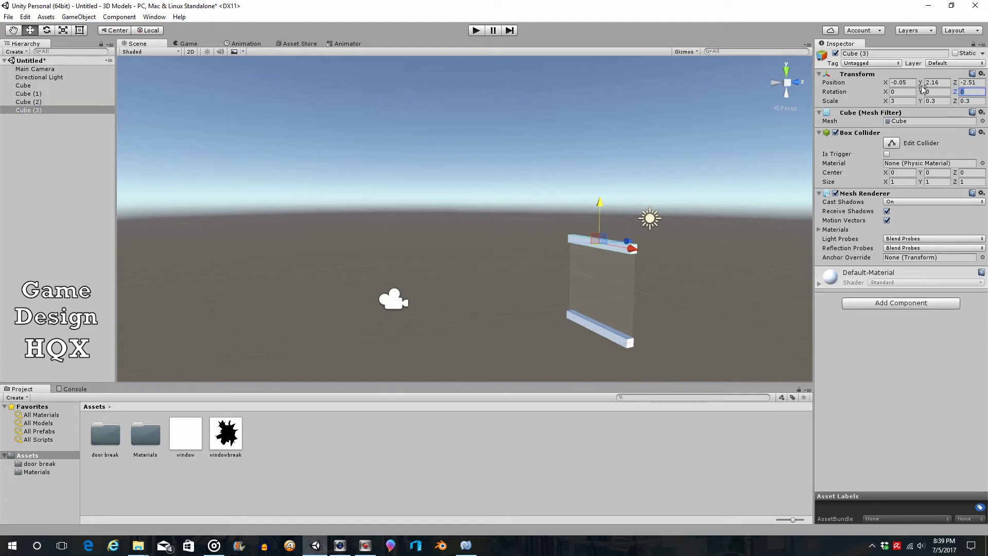
pyautogui.write('90')
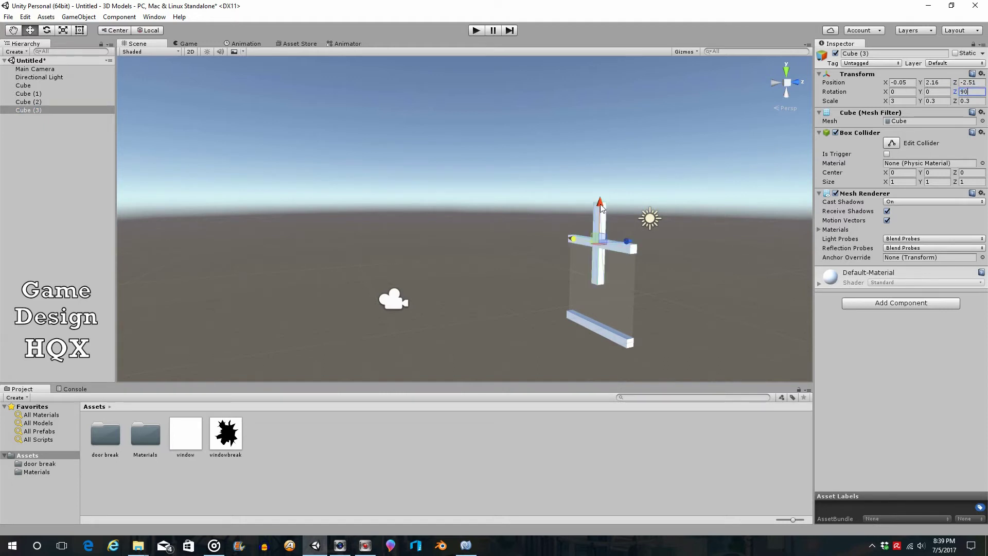
pyautogui.moveTo(601, 206); pyautogui.dragTo(595, 248)
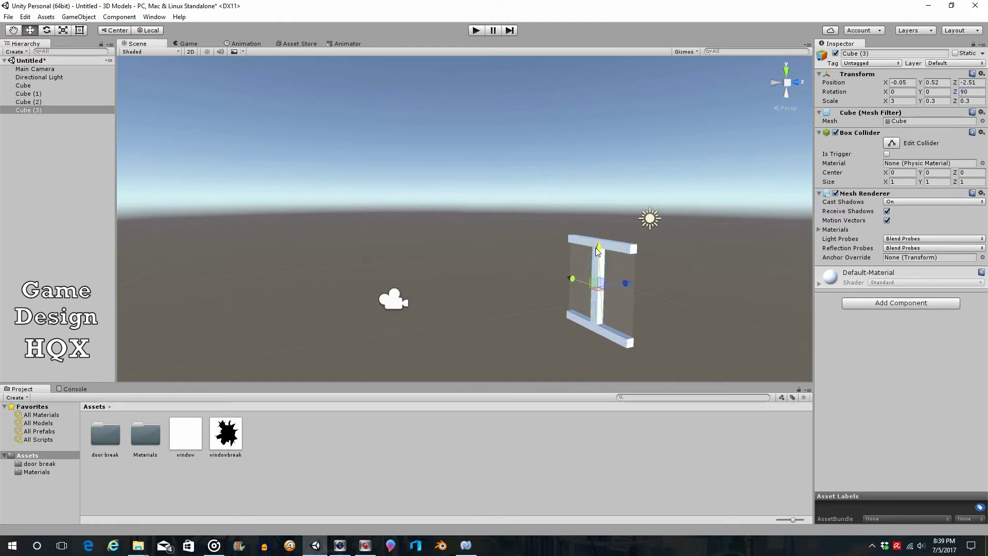
pyautogui.moveTo(626, 283); pyautogui.dragTo(650, 305)
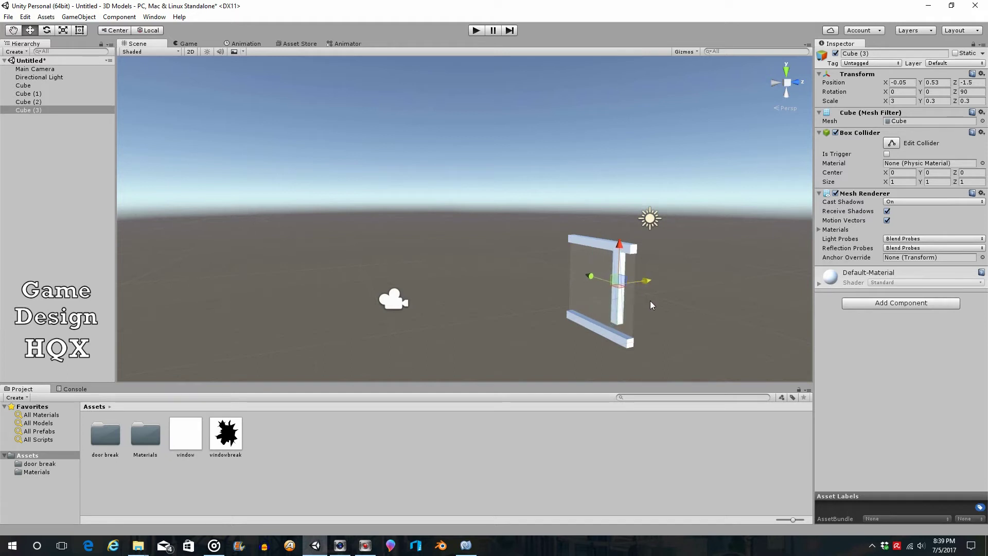
pyautogui.click(25, 17)
pyautogui.click(33, 32)
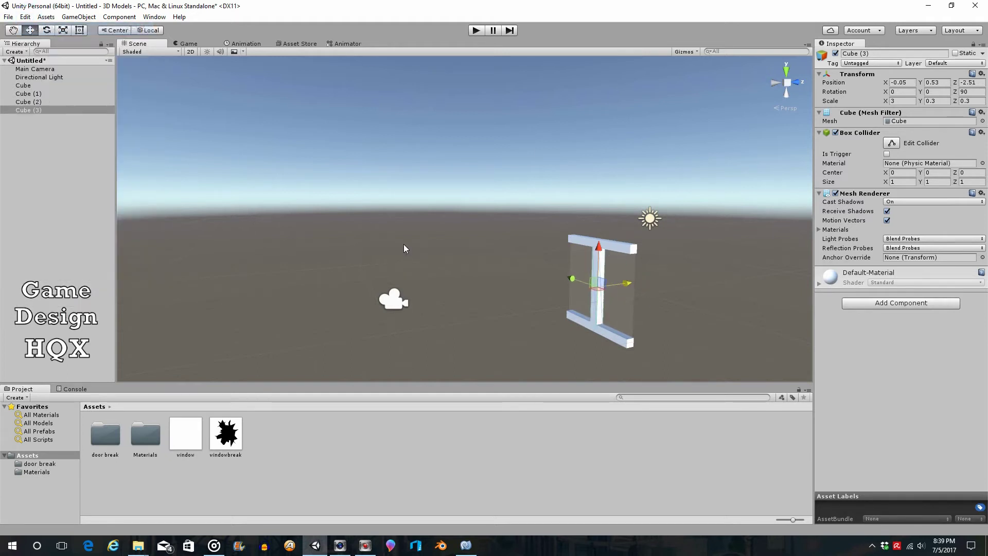
# - Move the upright bar to the pane's side at about X 1.27 and place a copy at the opposite side at about X -1.38
pyautogui.moveTo(573, 279); pyautogui.dragTo(594, 298)
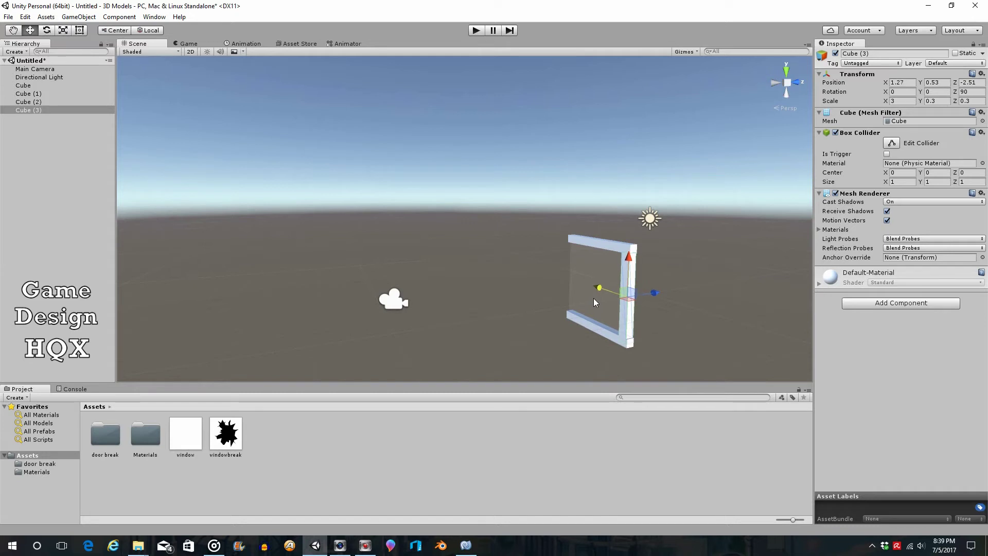
pyautogui.rightClick(23, 117)
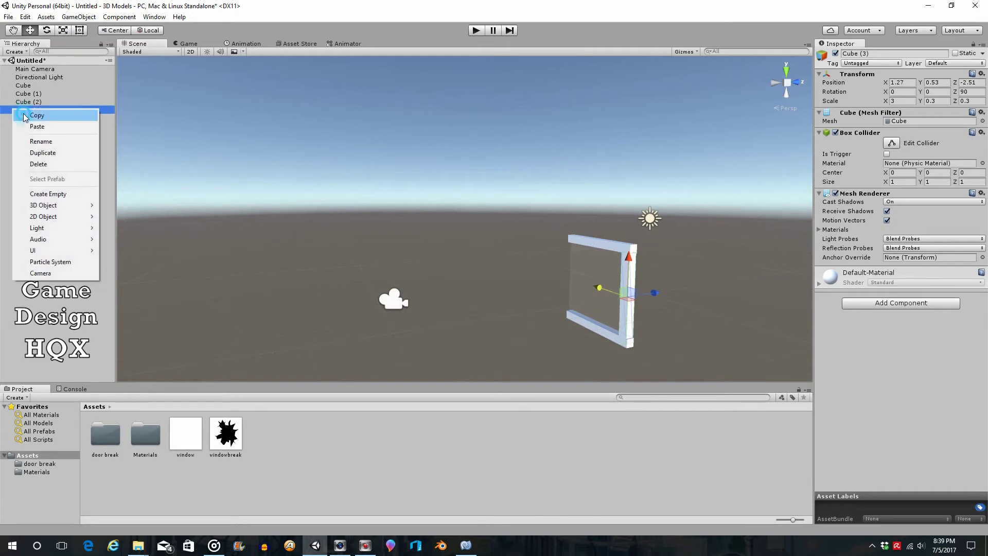
pyautogui.click(55, 161)
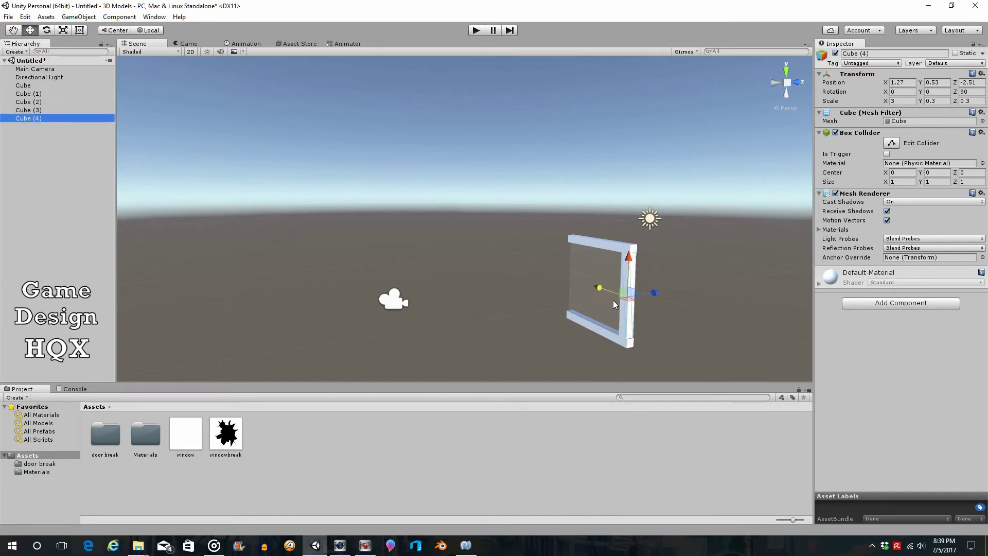
pyautogui.moveTo(597, 296); pyautogui.dragTo(536, 267)
pyautogui.click(52, 69)
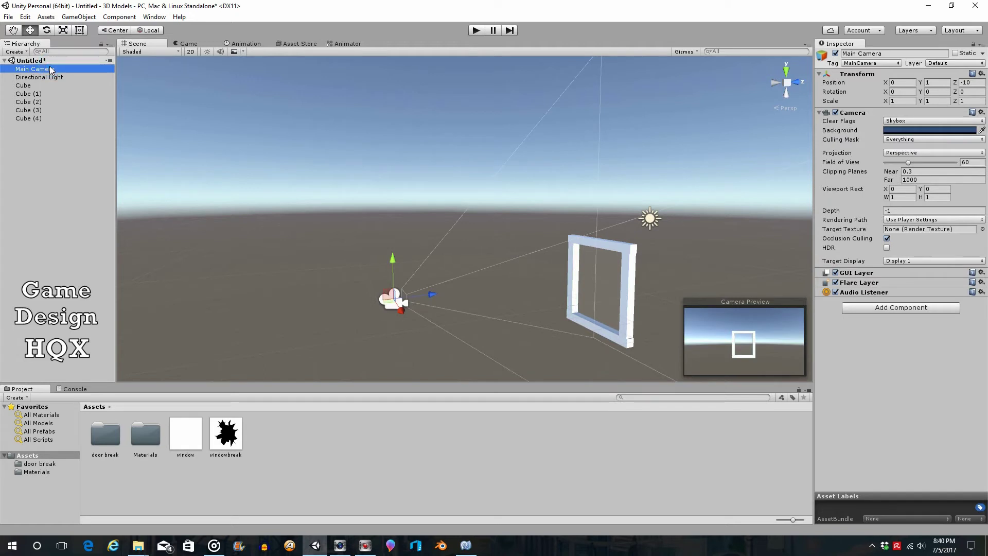
pyautogui.click(51, 69)
pyautogui.click(29, 120)
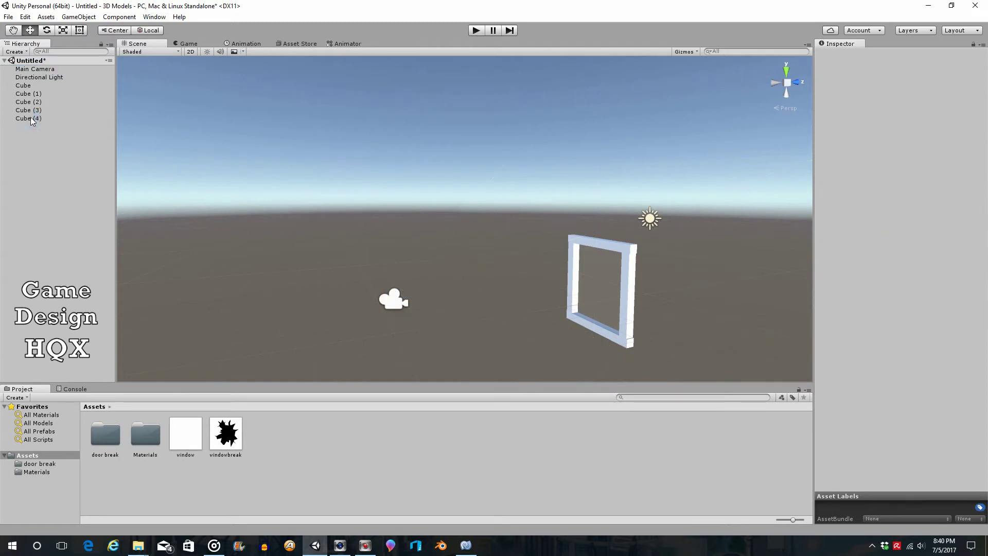
# - Shift the Cube (3) upright outward to about X 1.3, flush with the end of the upper bar
pyautogui.scroll(2, 526, 215)
pyautogui.keyDown('alt'); pyautogui.moveTo(527, 220); pyautogui.dragTo(502, 242); pyautogui.keyUp('alt')
pyautogui.click(514, 247)
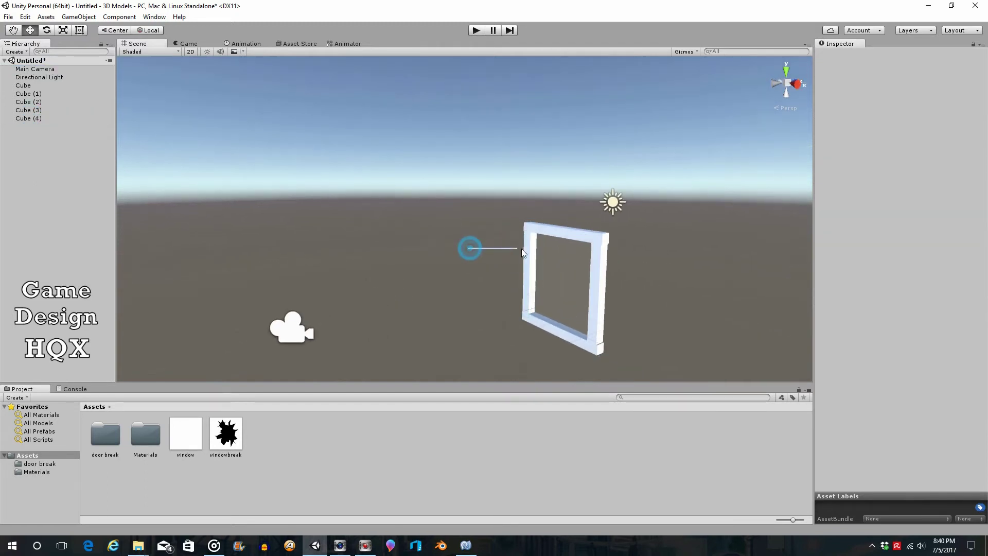
pyautogui.click(13, 30)
pyautogui.keyDown('alt'); pyautogui.moveTo(320, 200); pyautogui.dragTo(523, 229); pyautogui.keyUp('alt')
pyautogui.scroll(3, 560, 269)
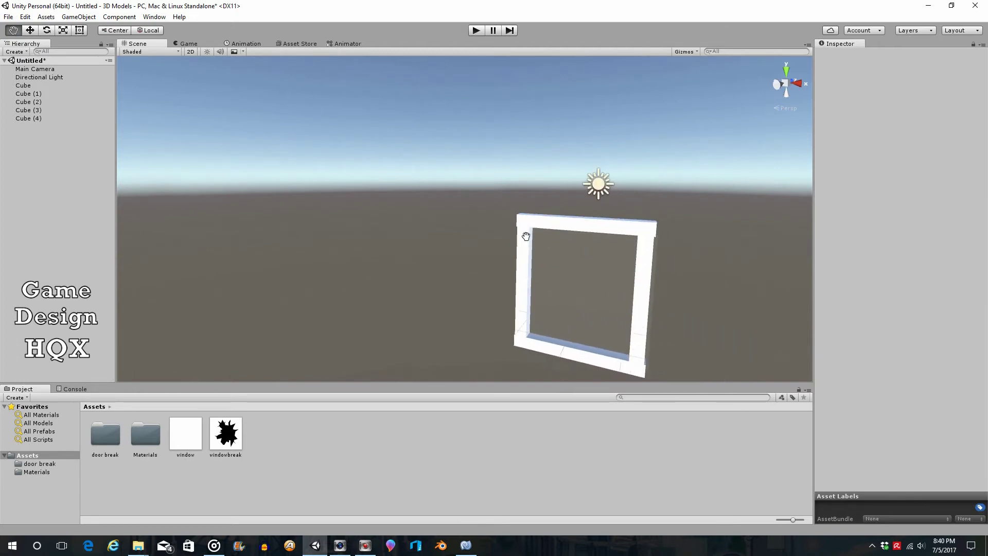
pyautogui.click(30, 30)
pyautogui.click(643, 266)
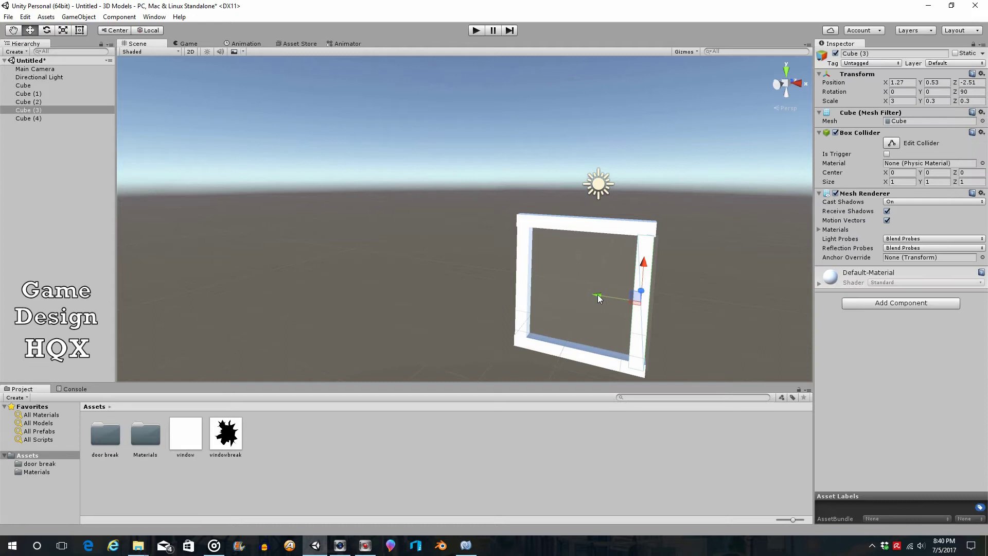
pyautogui.moveTo(597, 296); pyautogui.dragTo(598, 295)
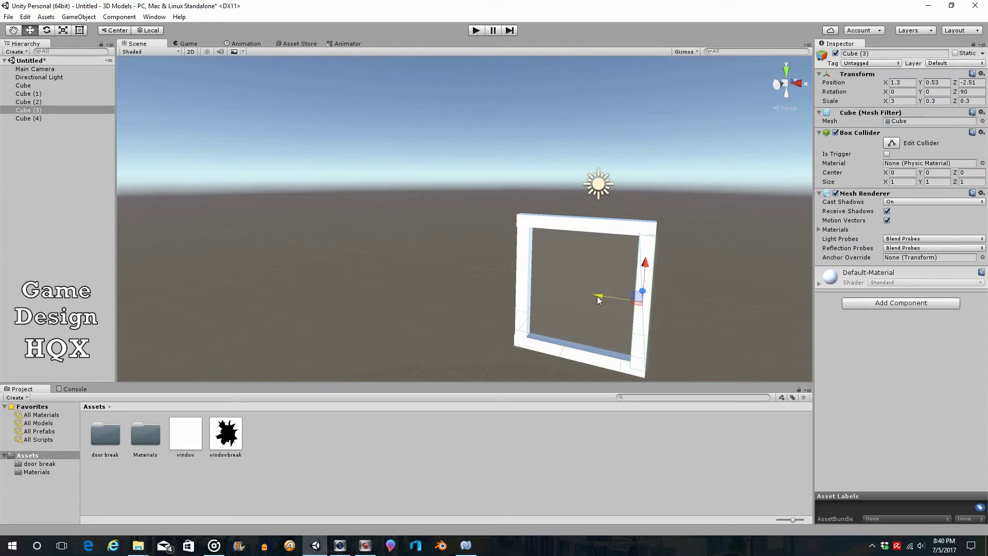
# - Nudge the Cube (4) upright outward to about X -1.389 and check the window frame in Play mode
pyautogui.click(521, 252)
pyautogui.scroll(3, 533, 255)
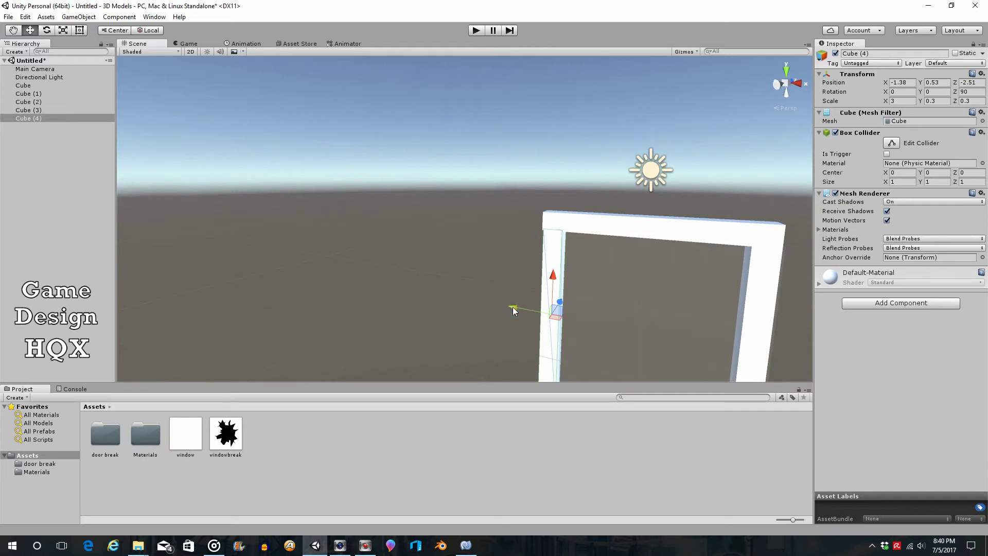
pyautogui.moveTo(512, 310); pyautogui.dragTo(512, 310)
pyautogui.scroll(-4, 501, 184)
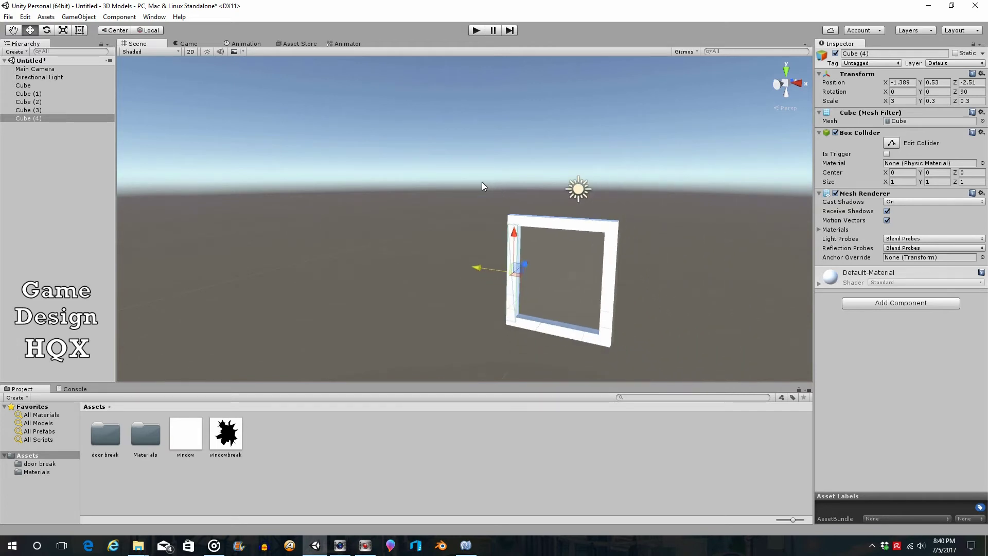
pyautogui.click(482, 30)
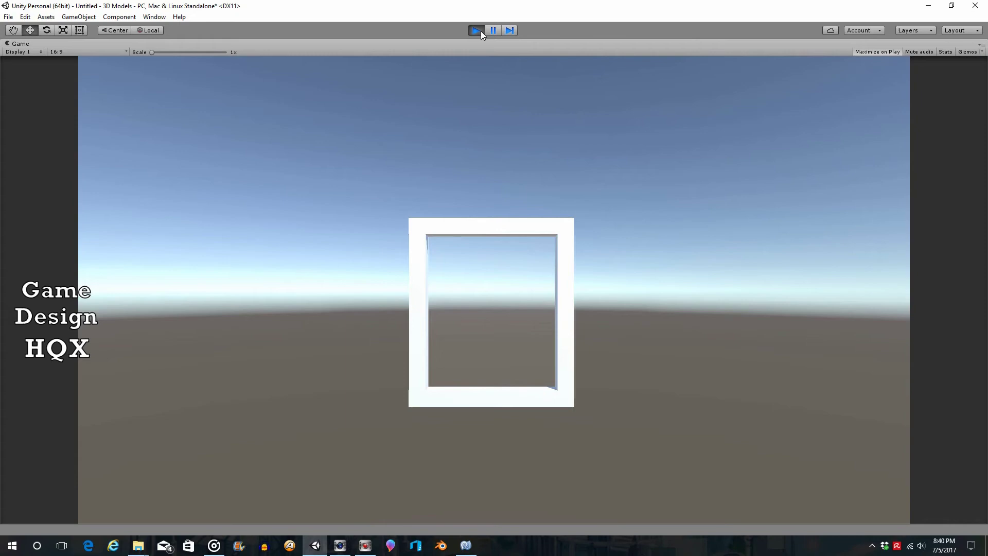
pyautogui.click(480, 31)
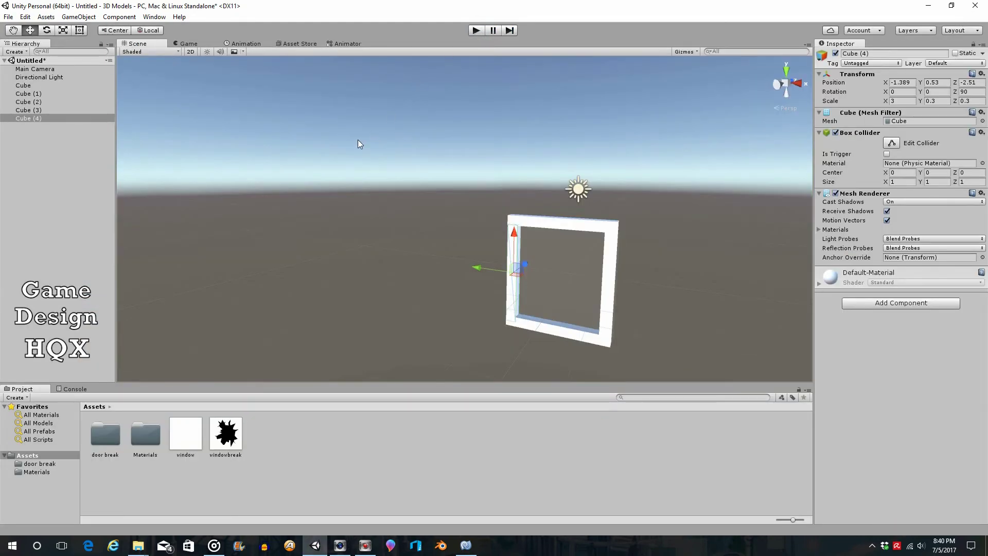
# - Create a C# script named breakwindow in the Assets folder
pyautogui.rightClick(288, 425)
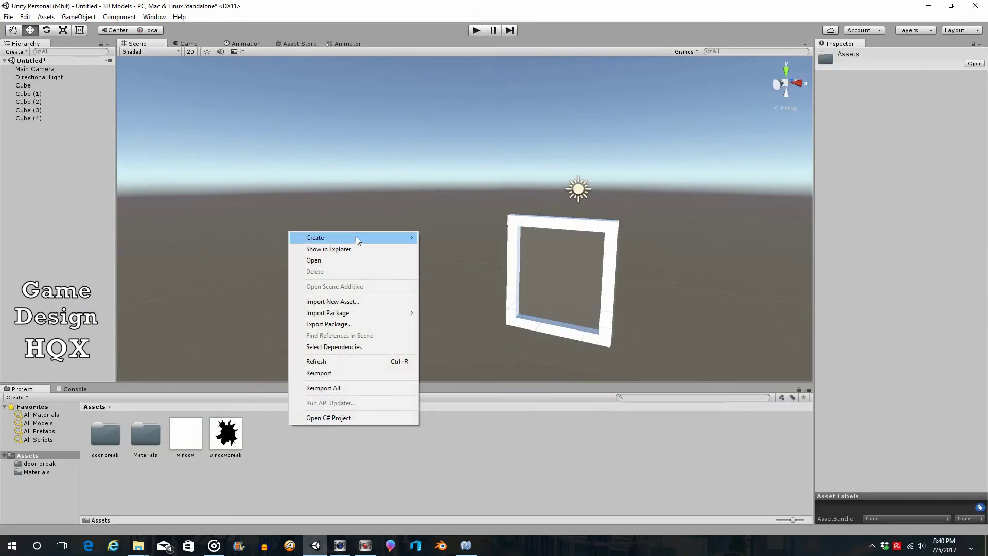
pyautogui.moveTo(366, 238)
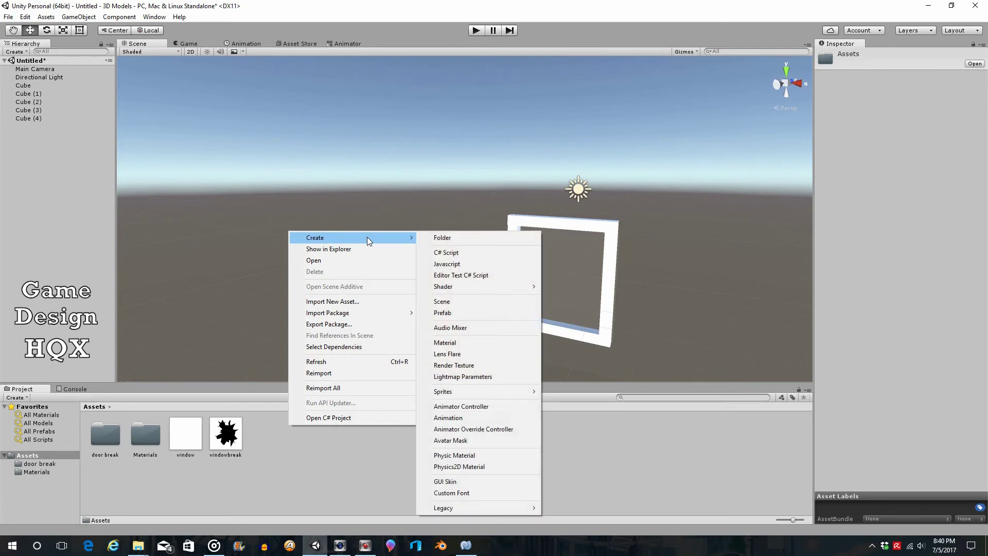
pyautogui.click(460, 252)
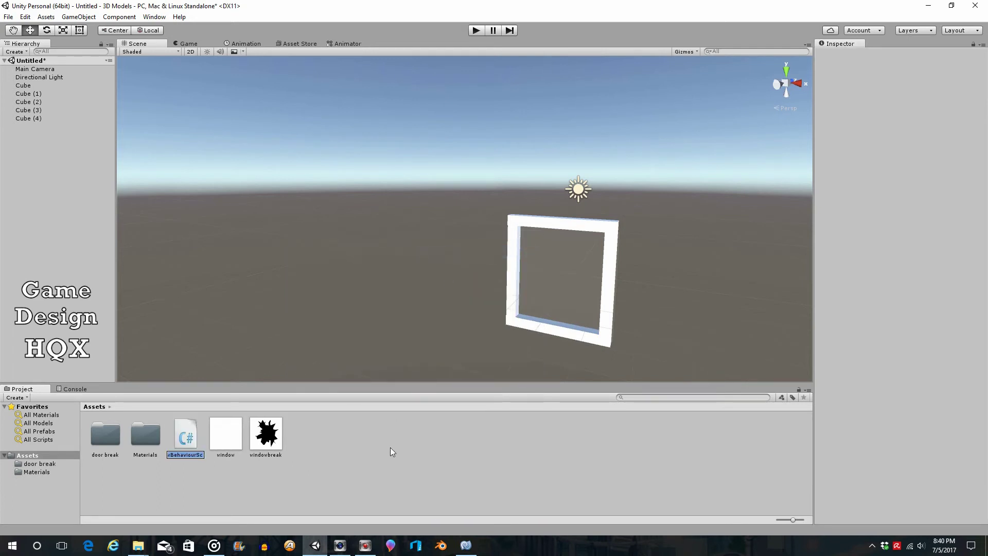
pyautogui.write('breakwindow')
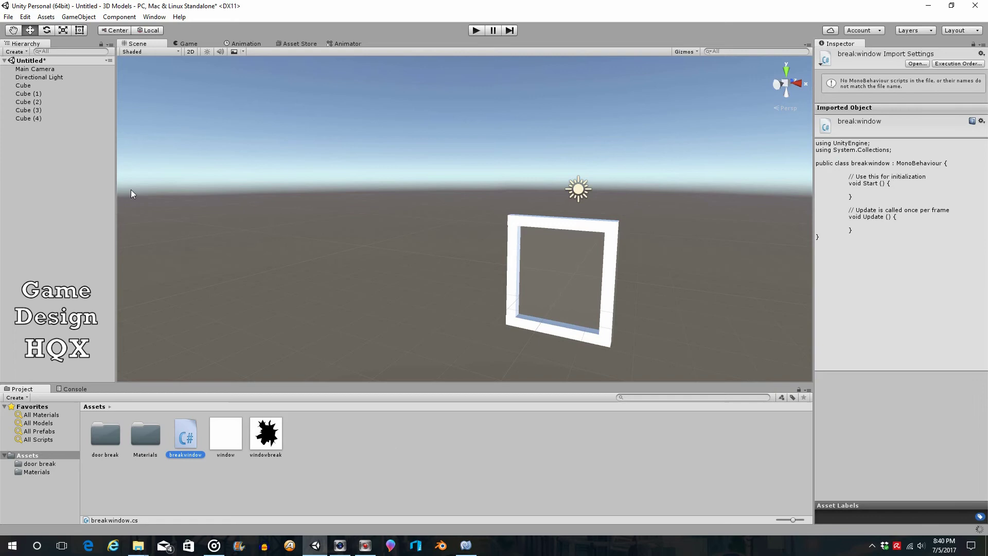
# - Rename the pane object Cube as windowpane
pyautogui.click(27, 87)
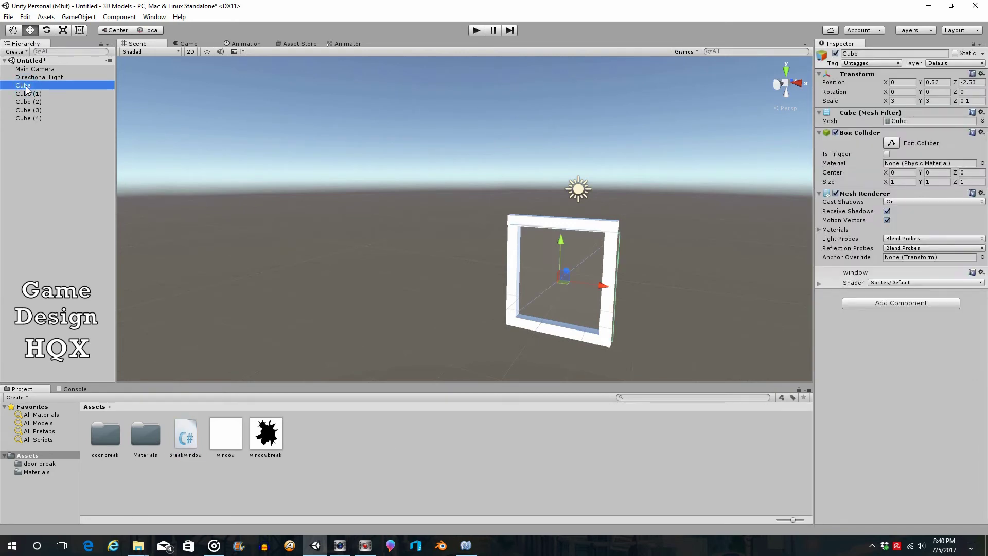
pyautogui.click(31, 86)
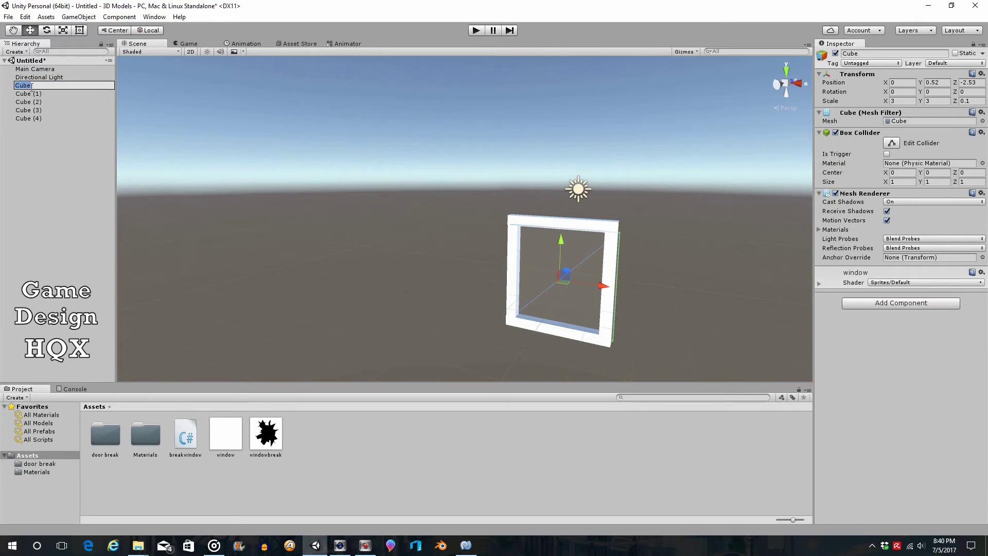
pyautogui.write('windowpane')
pyautogui.click(52, 168)
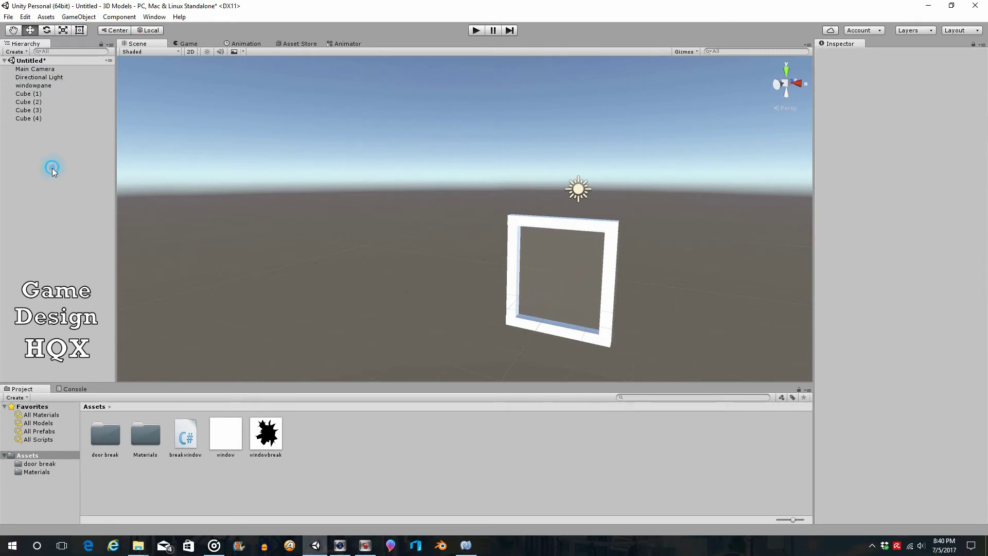
# - Make the four frame bars, Cube (1) through Cube (4), children of windowpane
pyautogui.click(35, 93)
pyautogui.keyDown('shift'); pyautogui.click(38, 116); pyautogui.keyUp('shift')
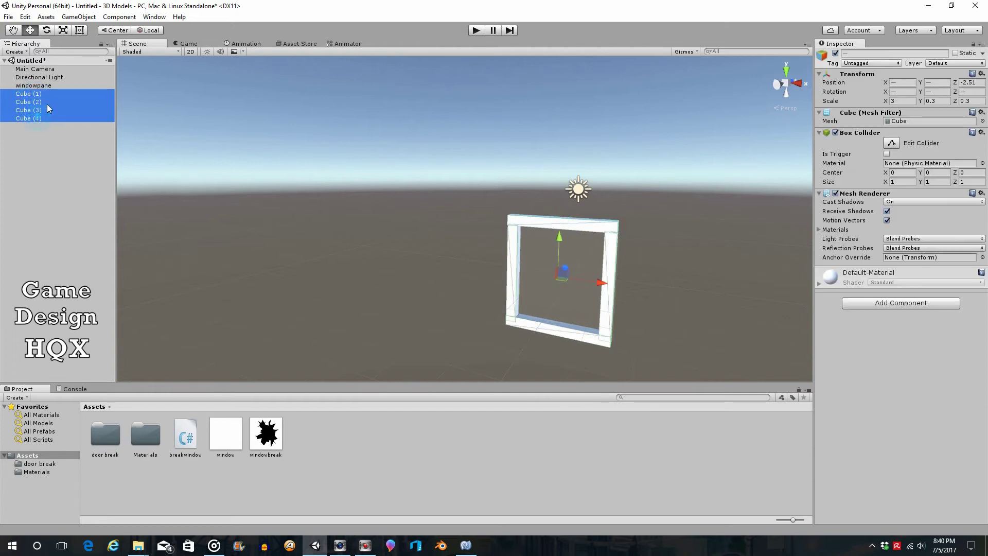
pyautogui.moveTo(47, 104); pyautogui.dragTo(49, 86)
# - Open the breakwindow script in MonoDevelop for editing
pyautogui.click(188, 437)
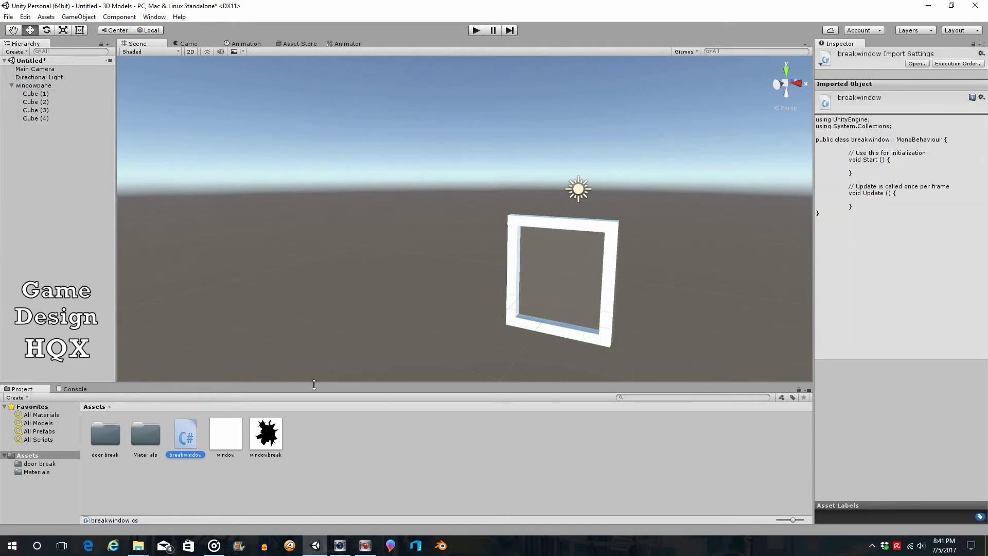
pyautogui.click(347, 442)
pyautogui.click(191, 436)
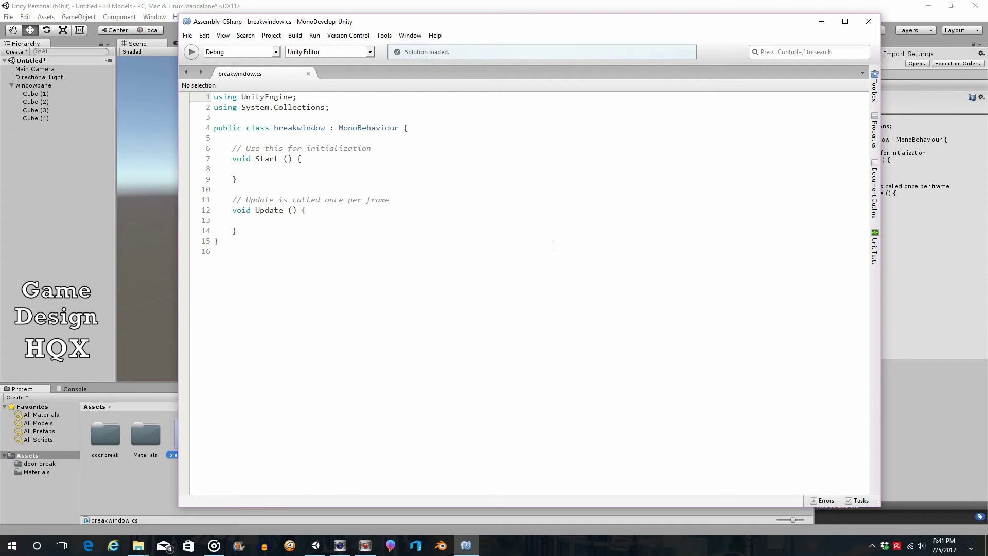
# - Declare a public Material variable named brokenWindowMat above the Start method of the breakwindow class and save the script
pyautogui.click(251, 138)
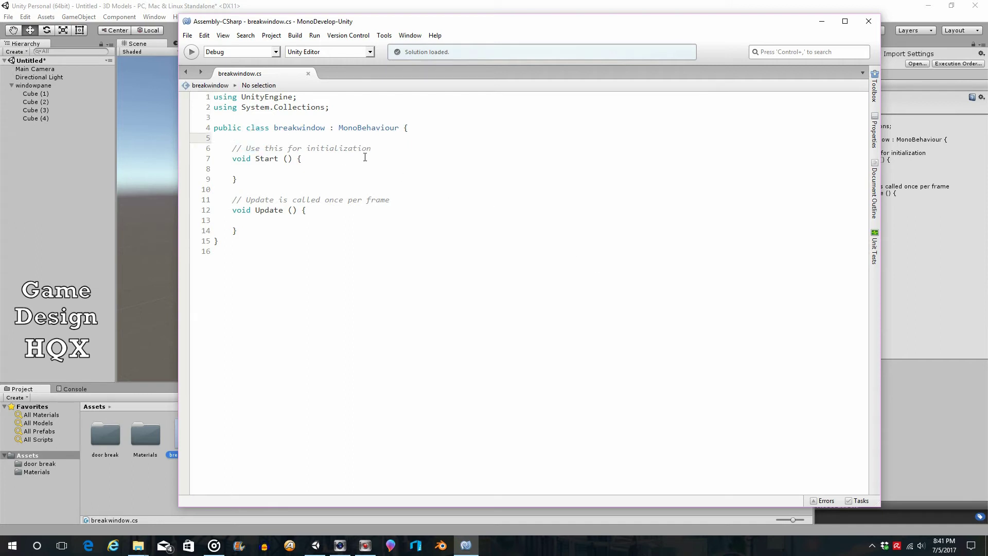
pyautogui.press('Return')
pyautogui.press('Return')
pyautogui.press('Up')
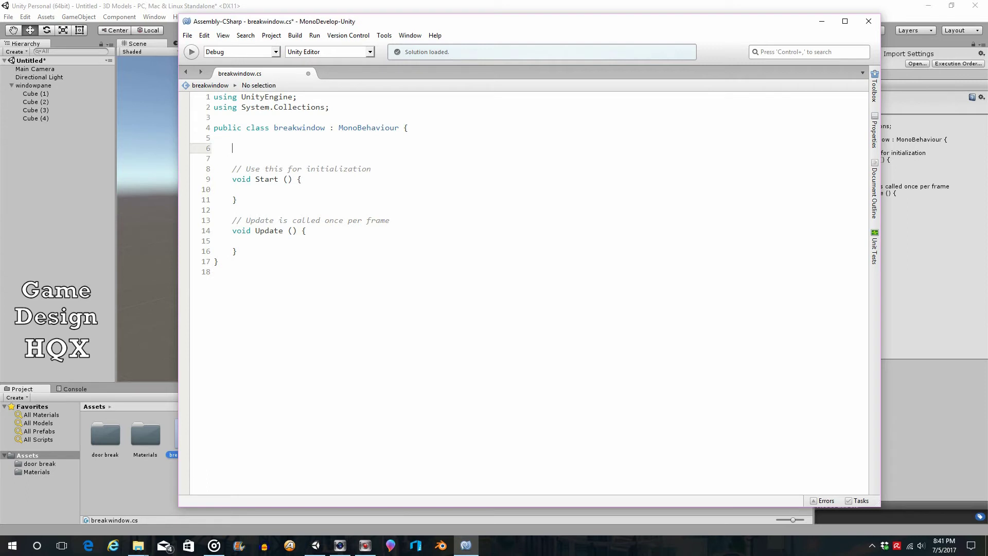
pyautogui.click(367, 7)
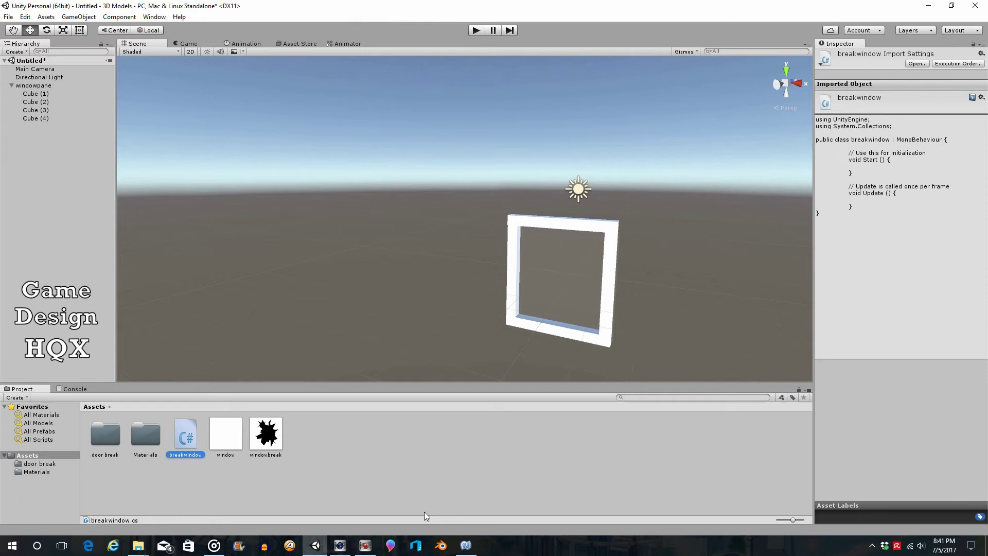
pyautogui.click(466, 545)
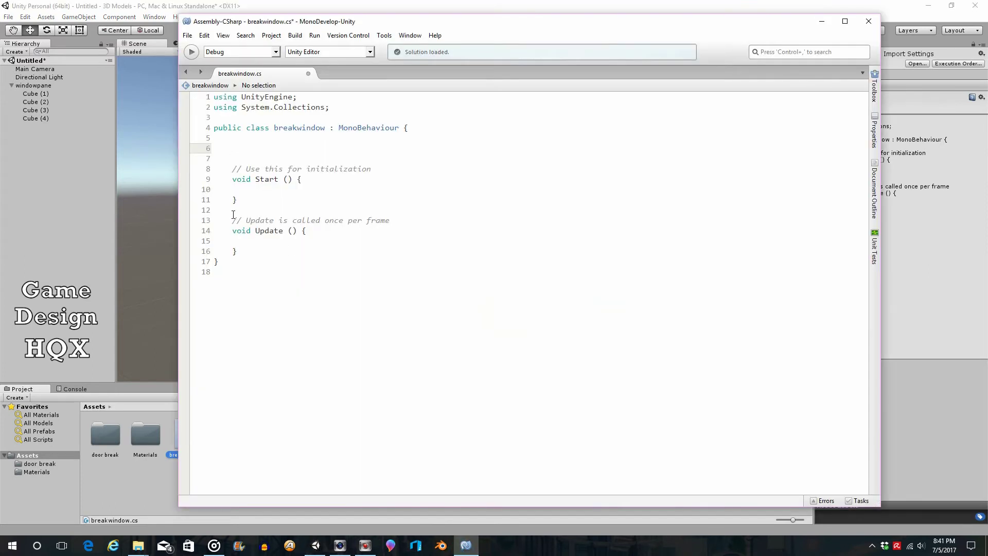
pyautogui.write('public Material brokenWindowMat;')
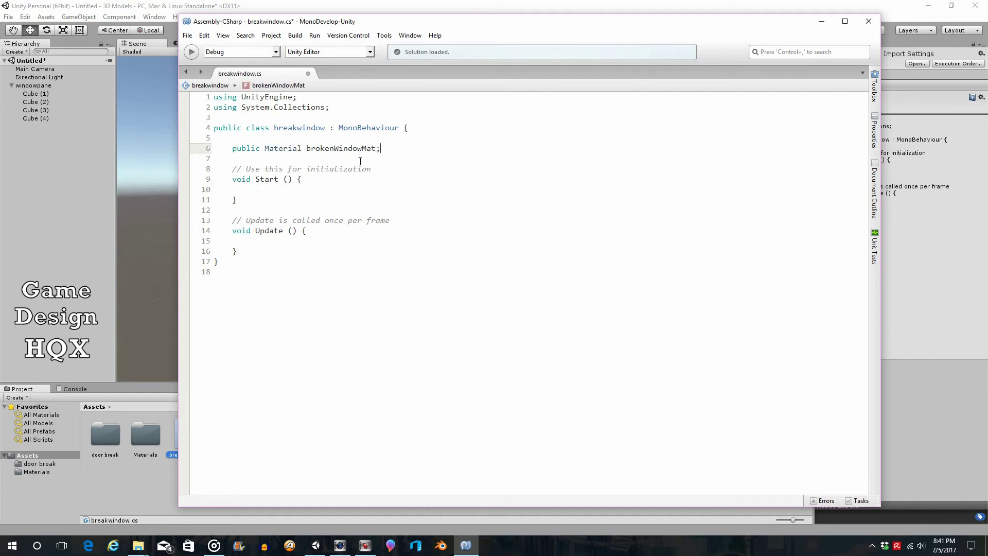
pyautogui.moveTo(376, 149); pyautogui.dragTo(363, 149)
pyautogui.click(371, 149)
pyautogui.click(188, 35)
pyautogui.click(189, 78)
# - Switch to Unity and attach the breakwindow script to the windowpane object
pyautogui.click(311, 9)
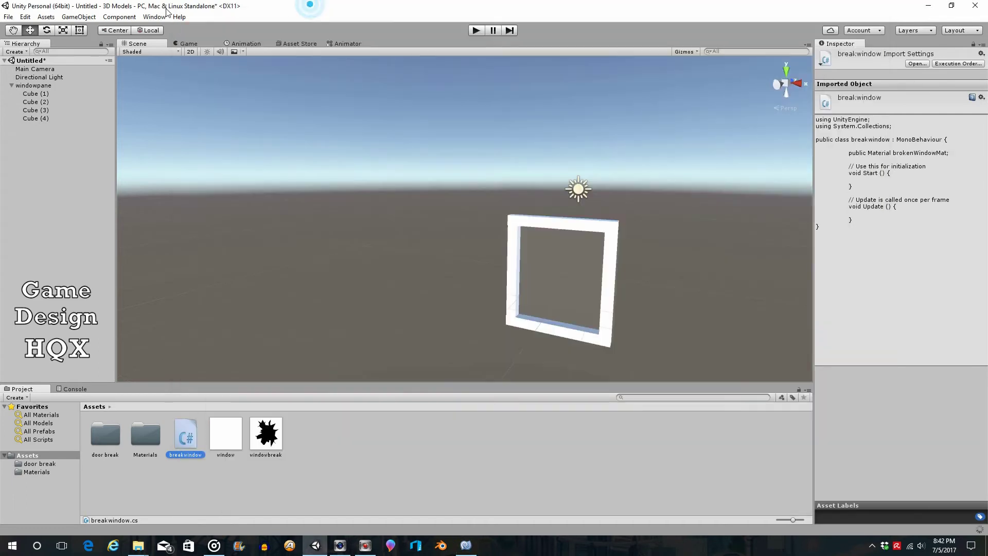
pyautogui.click(38, 85)
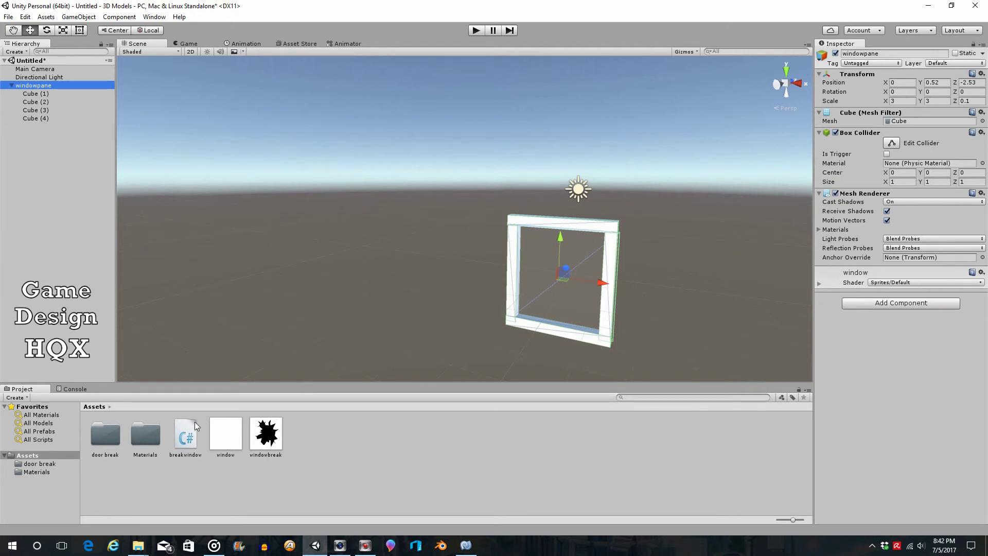
pyautogui.moveTo(185, 436); pyautogui.dragTo(868, 394)
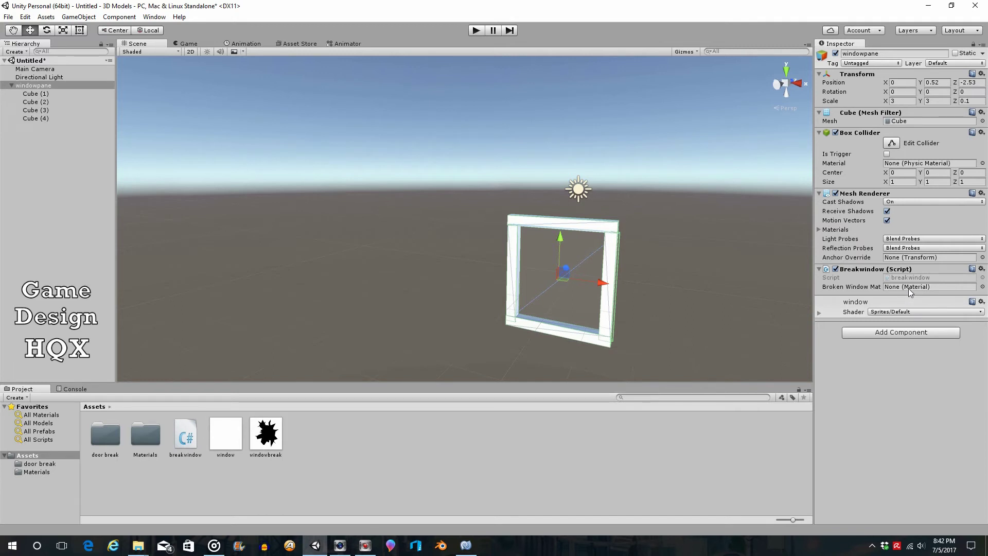
# - Assign the brokewinMat material from the Materials folder to windowpane's Broken Window Mat property
pyautogui.doubleClick(144, 436)
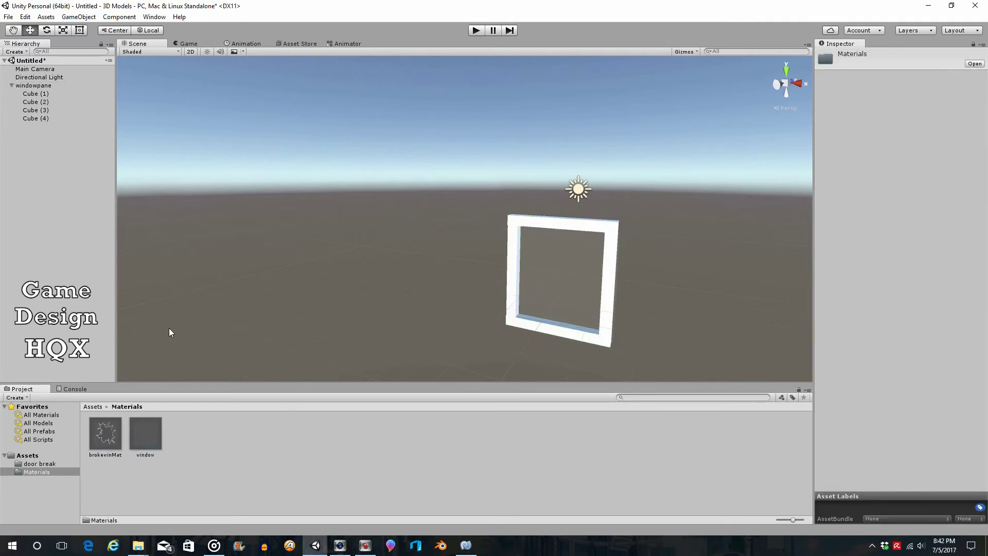
pyautogui.click(40, 87)
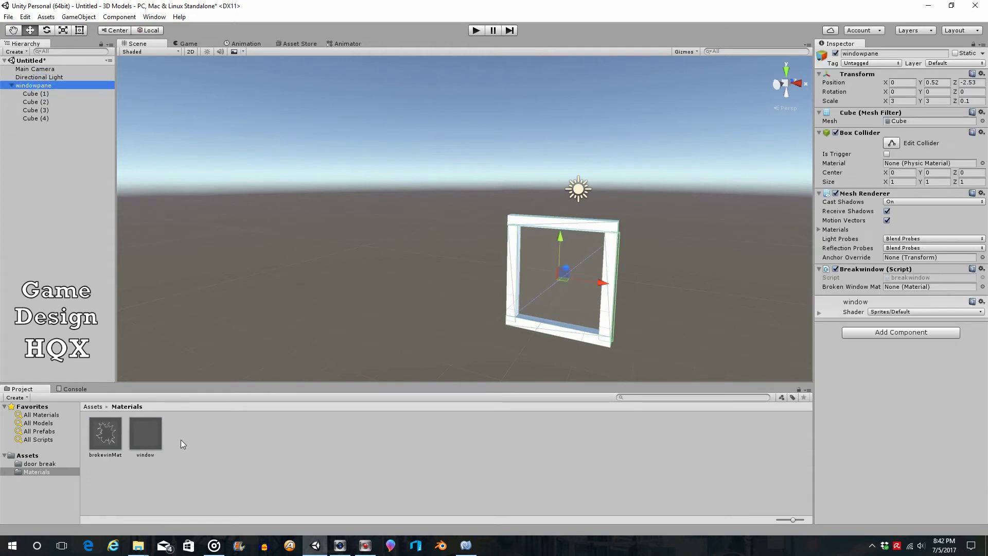
pyautogui.moveTo(105, 434); pyautogui.dragTo(901, 293)
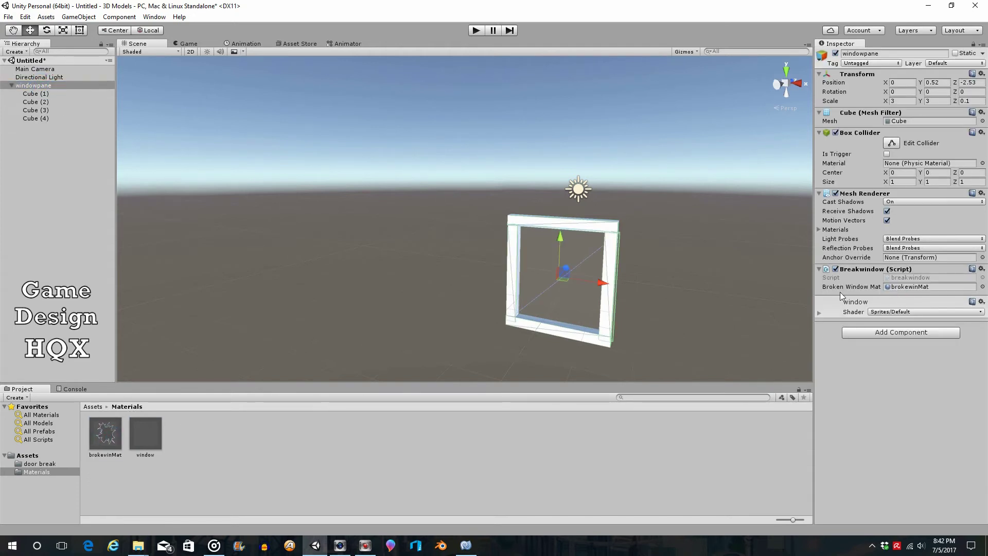
# - Switch to MonoDevelop and add an empty void OnMouseDown() method below Update in the breakwindow script
pyautogui.click(466, 544)
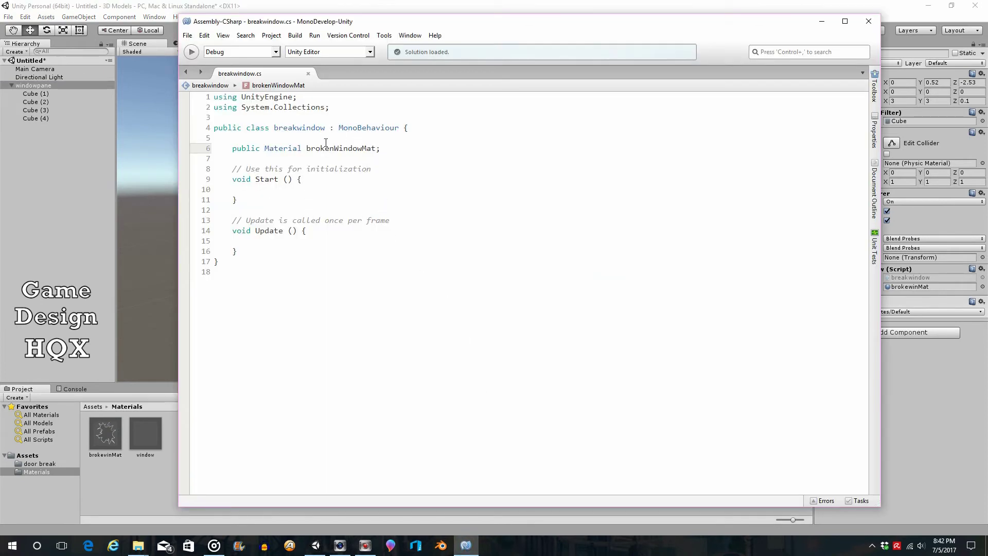
pyautogui.click(259, 251)
pyautogui.press('Return')
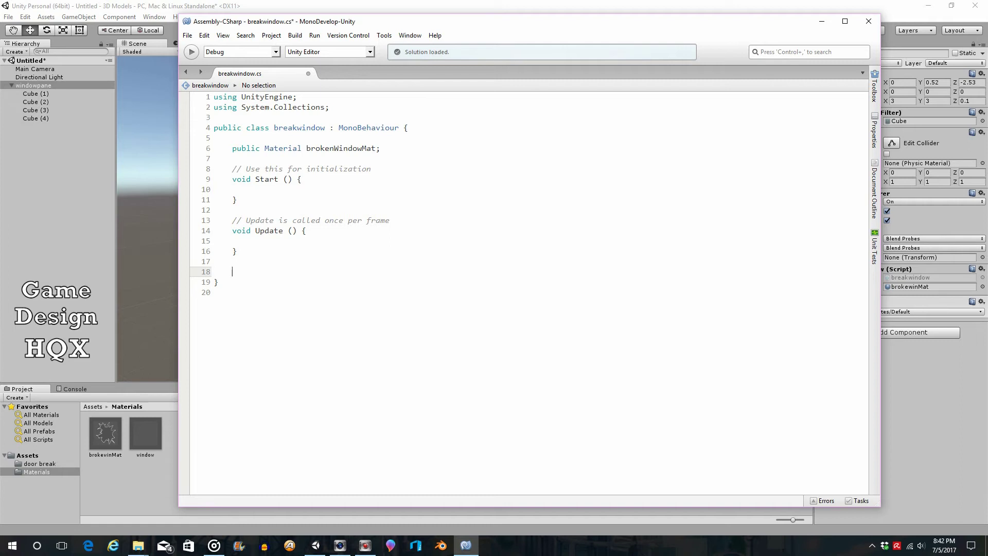
pyautogui.write('void OnMouseDown()')
pyautogui.press('Return')
pyautogui.write('{')
pyautogui.press('Return')
pyautogui.press('Return')
pyautogui.press('Return')
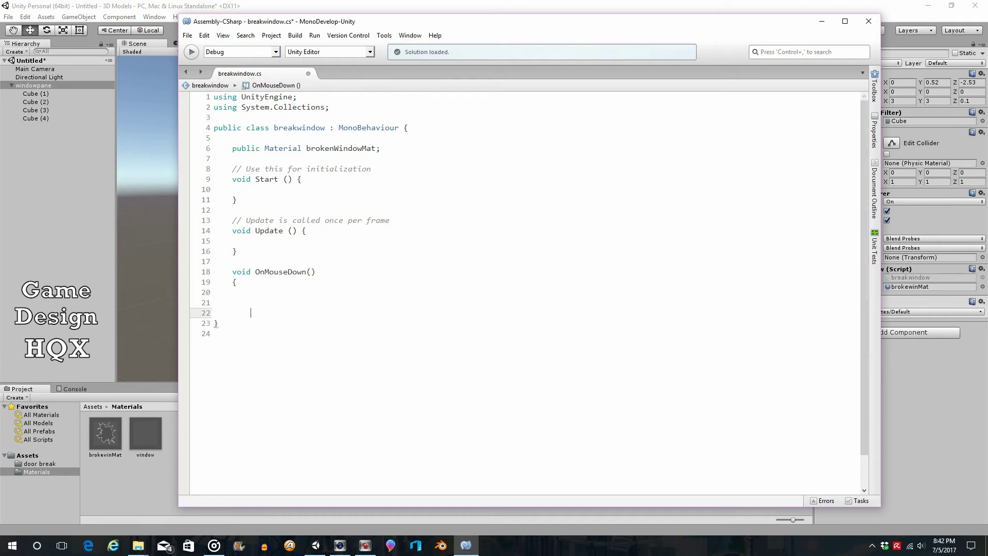
pyautogui.write('}')
pyautogui.moveTo(260, 272); pyautogui.dragTo(302, 274)
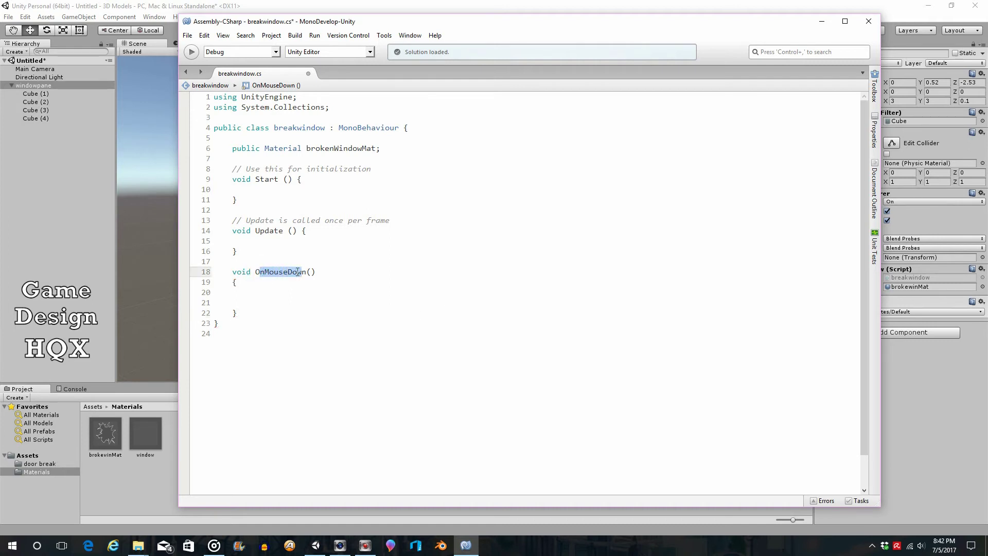
pyautogui.click(294, 271)
pyautogui.click(282, 272)
pyautogui.click(274, 272)
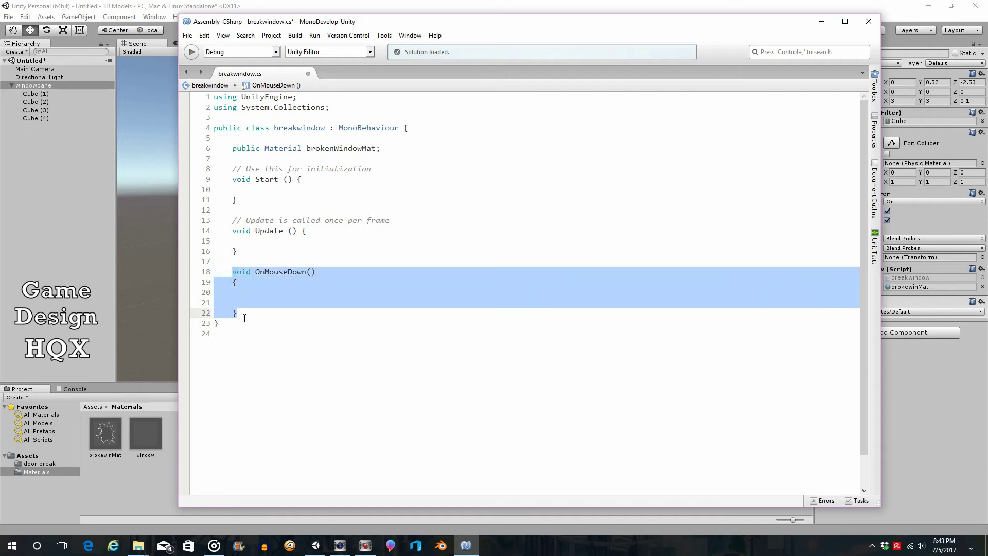
# - Inside OnMouseDown, write GetComponent<Renderer>().material = brokenWindowMat; and save the script
pyautogui.click(268, 292)
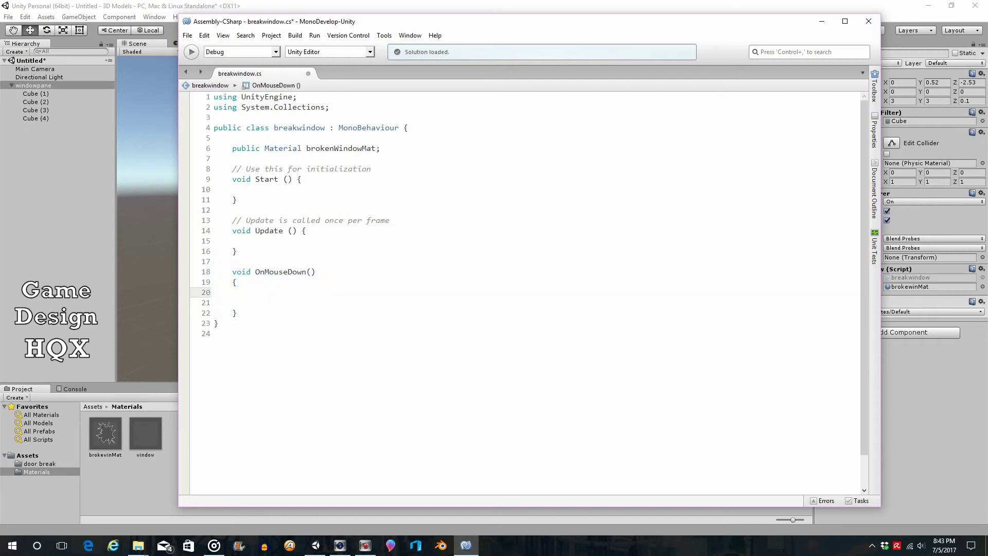
pyautogui.press('Return')
pyautogui.write('GetComponent')
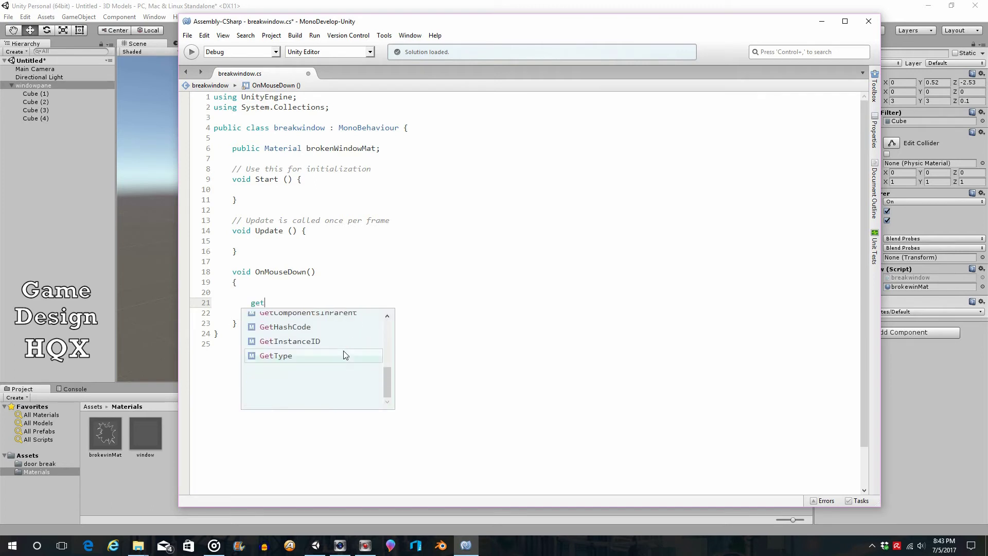
pyautogui.write('<render')
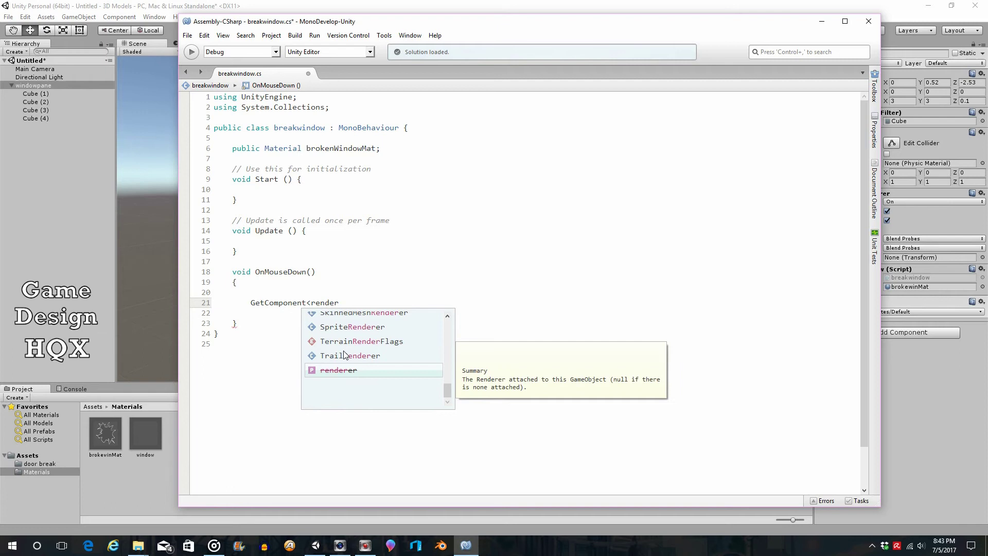
pyautogui.press('BackSpace')
pyautogui.press('BackSpace')
pyautogui.press('BackSpace')
pyautogui.press('BackSpace')
pyautogui.press('BackSpace')
pyautogui.press('BackSpace')
pyautogui.write('Rend')
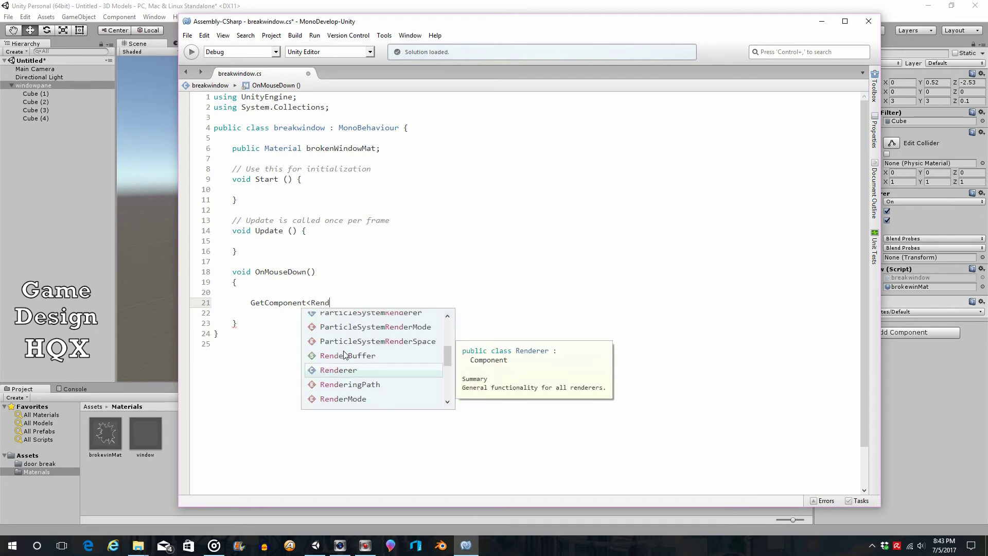
pyautogui.press('Return')
pyautogui.write('>()')
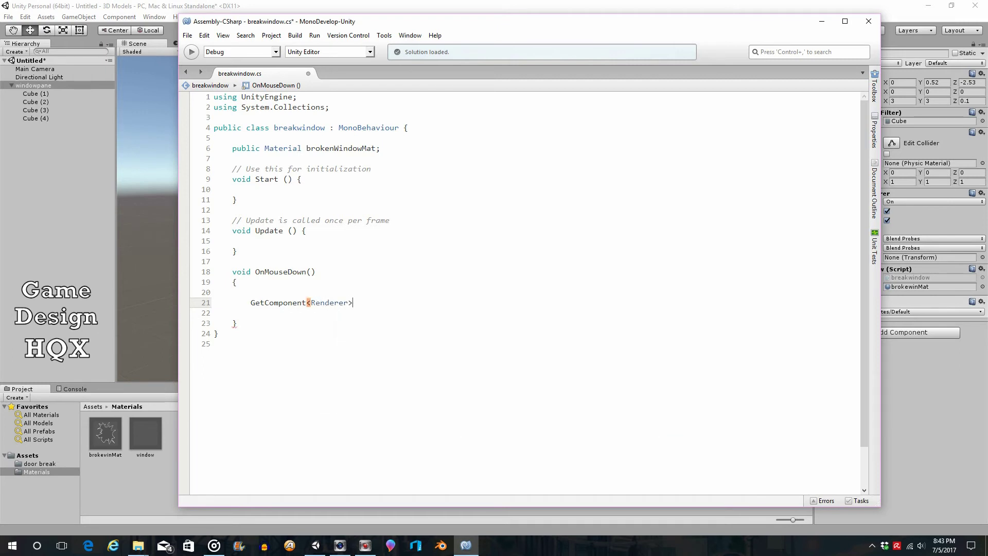
pyautogui.write('.ma')
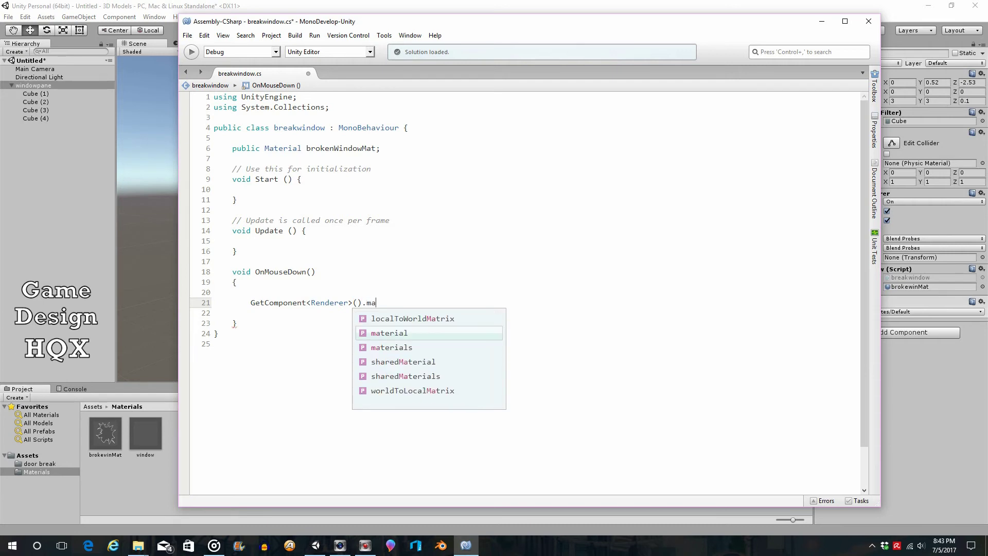
pyautogui.write('terial =')
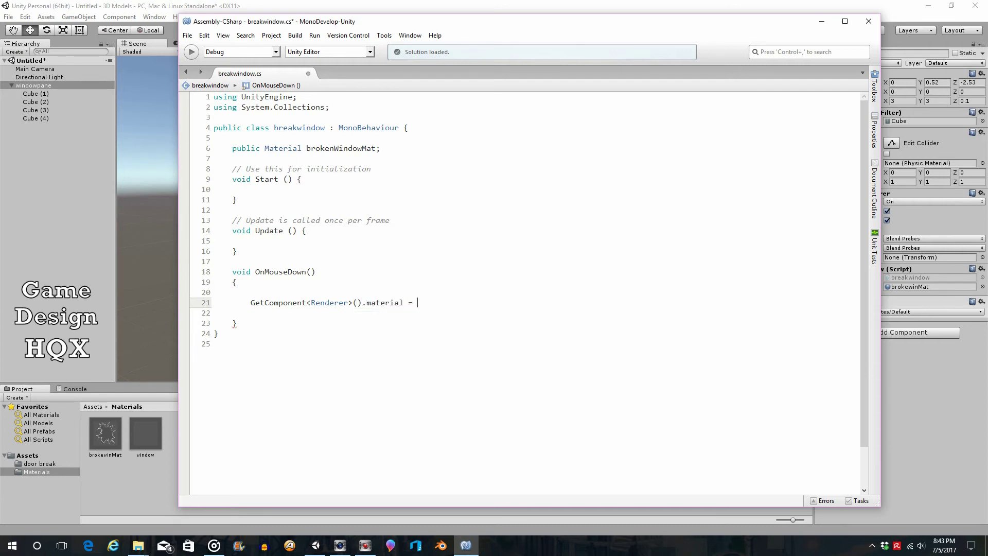
pyautogui.write(' bro')
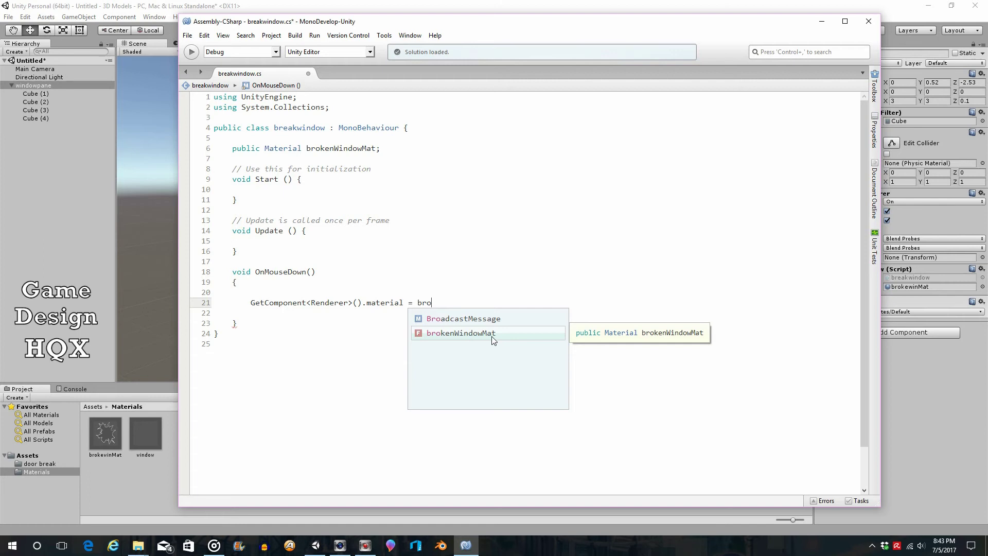
pyautogui.click(461, 334)
pyautogui.write(';')
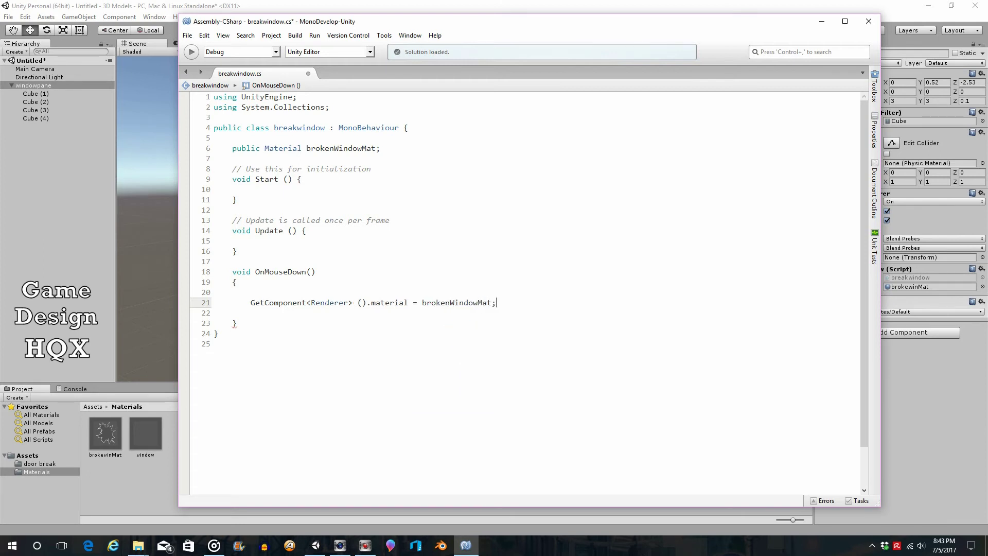
pyautogui.click(187, 35)
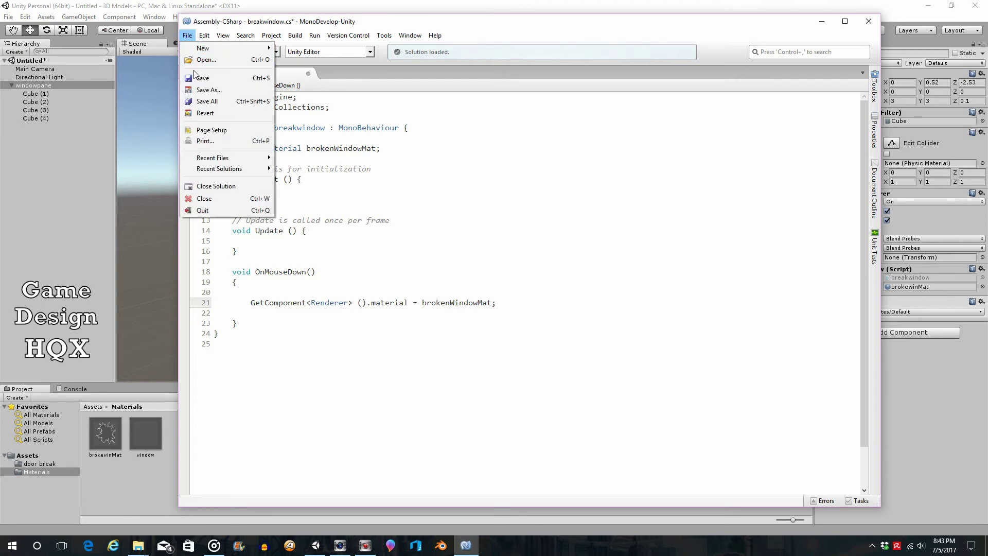
pyautogui.click(194, 76)
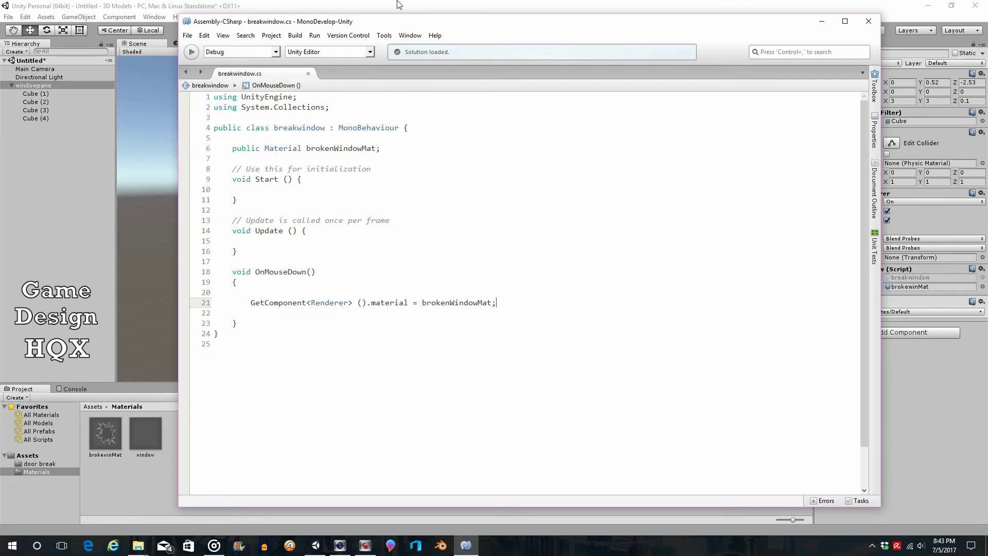
pyautogui.click(321, 11)
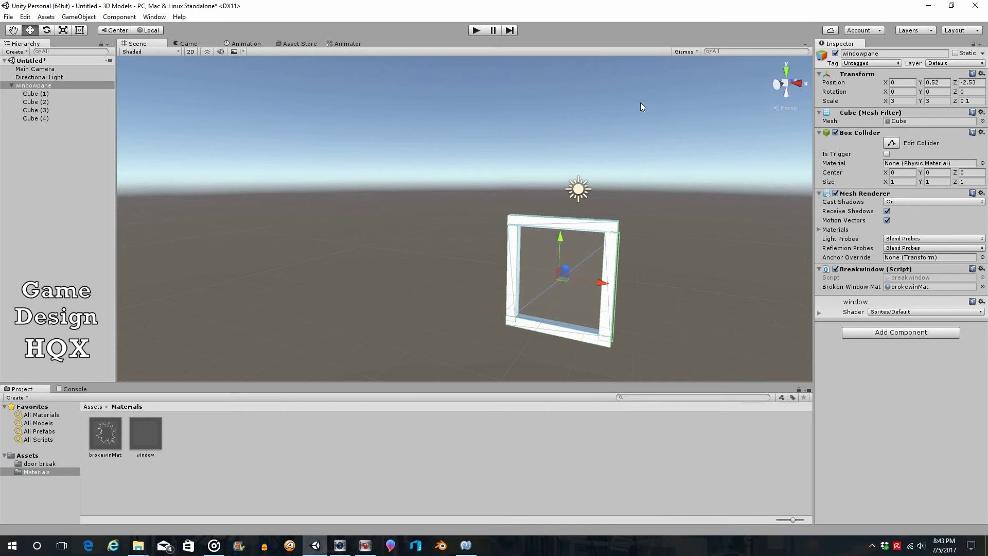
pyautogui.click(466, 545)
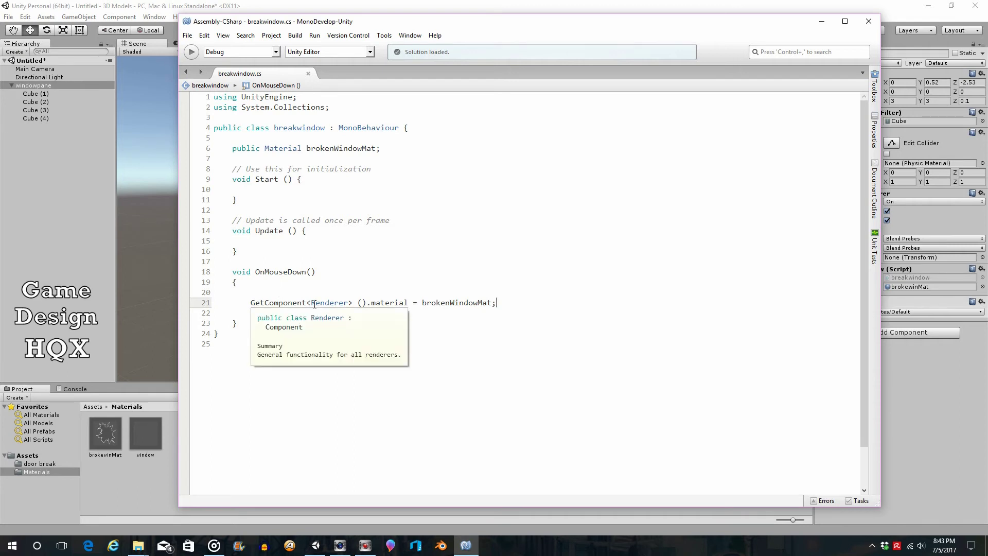
pyautogui.moveTo(315, 271); pyautogui.dragTo(232, 272)
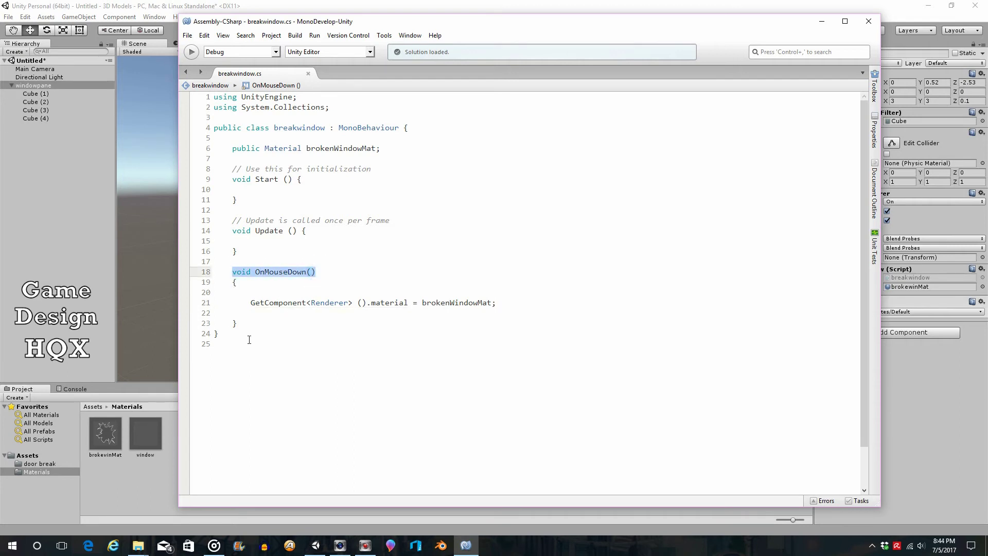
pyautogui.click(503, 302)
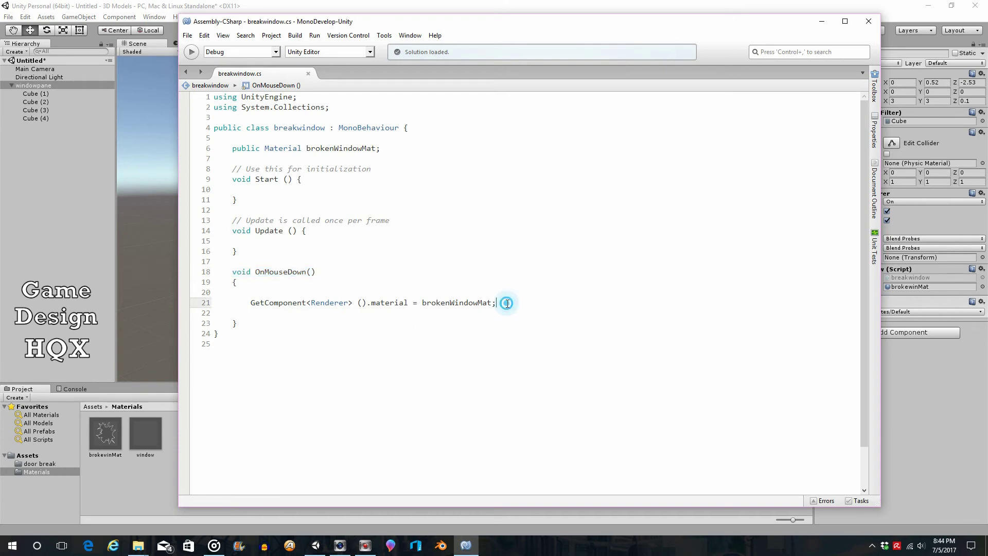
# - Switch to Unity, run the scene, test breaking the window pane with the mouse, and stop the scene
pyautogui.click(327, 5)
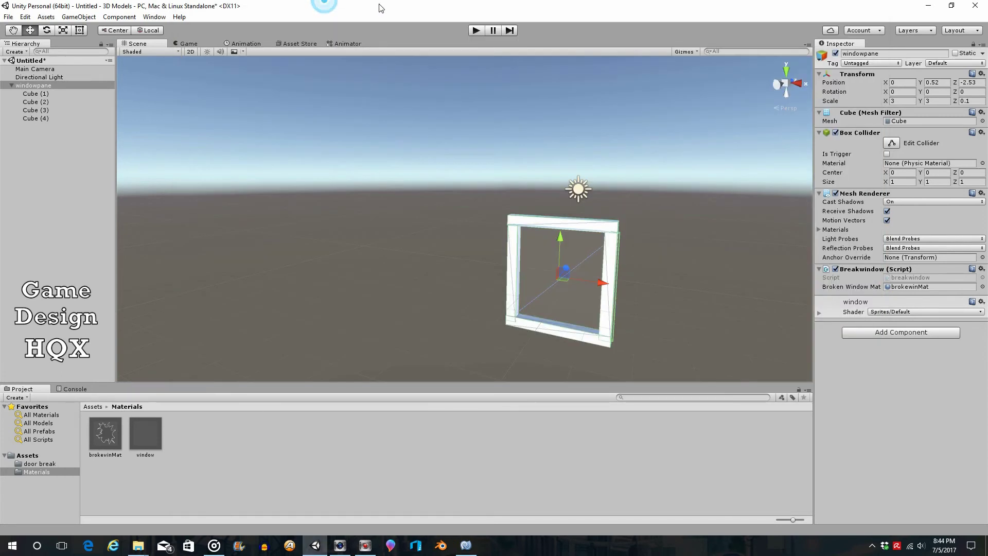
pyautogui.click(476, 30)
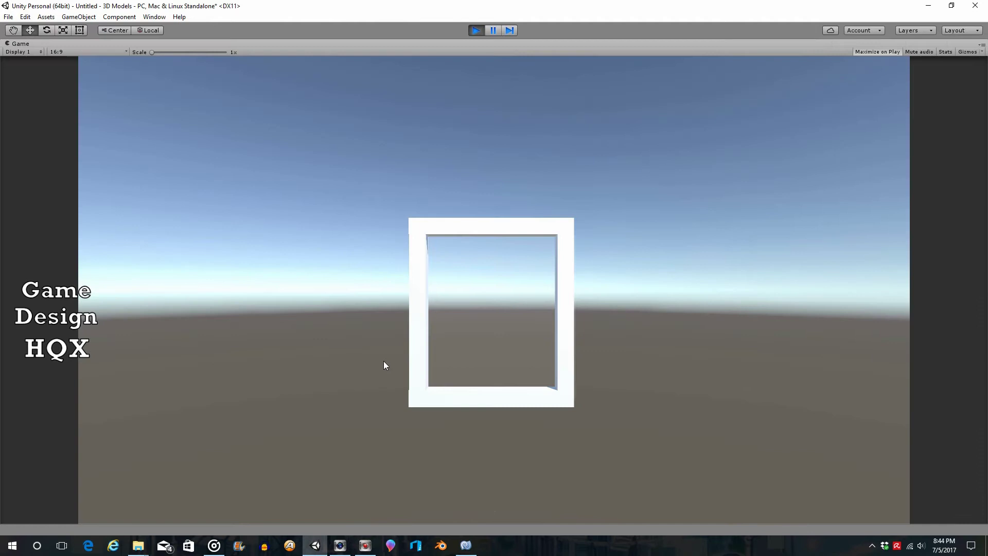
pyautogui.click(481, 320)
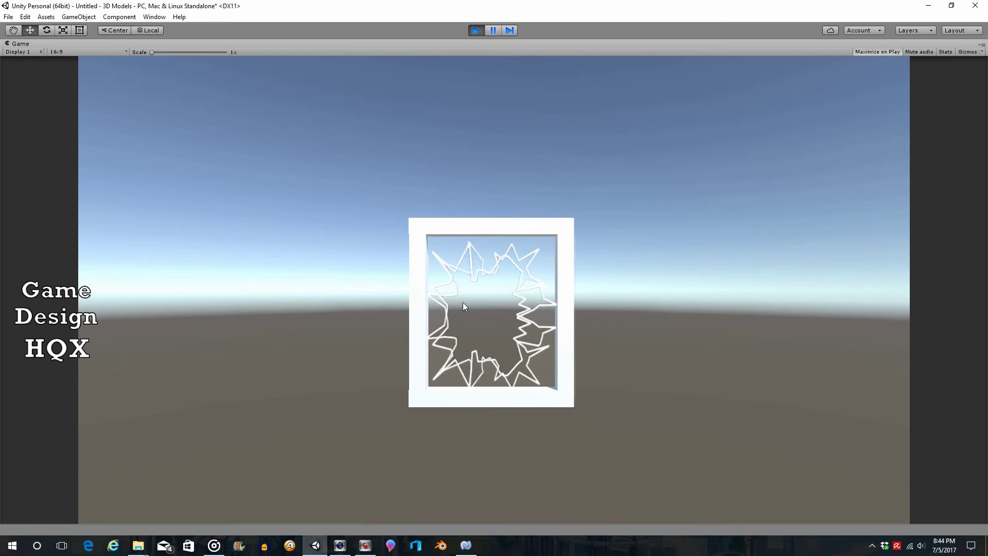
pyautogui.click(472, 31)
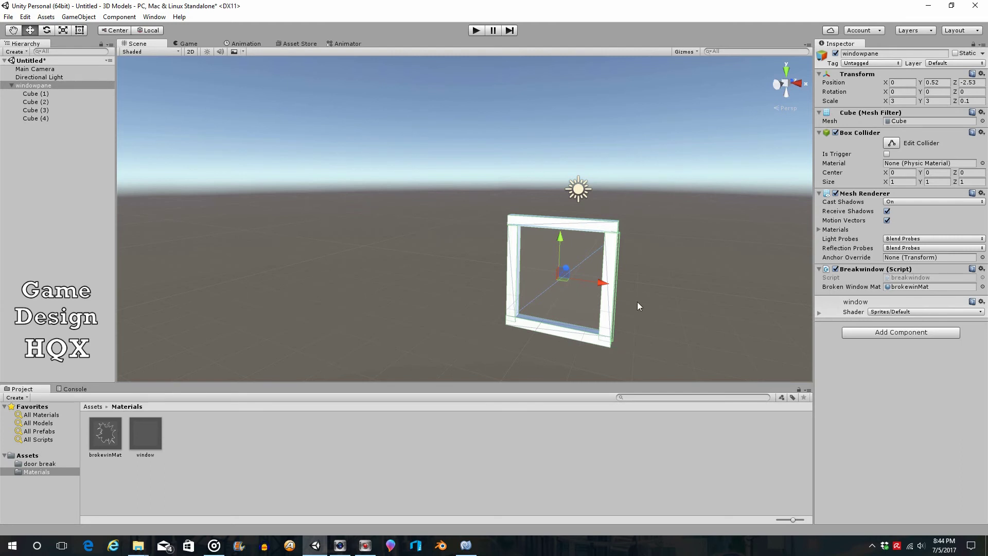
# - Add a Rigidbody component to windowpane and turn off its Use Gravity option
pyautogui.click(868, 333)
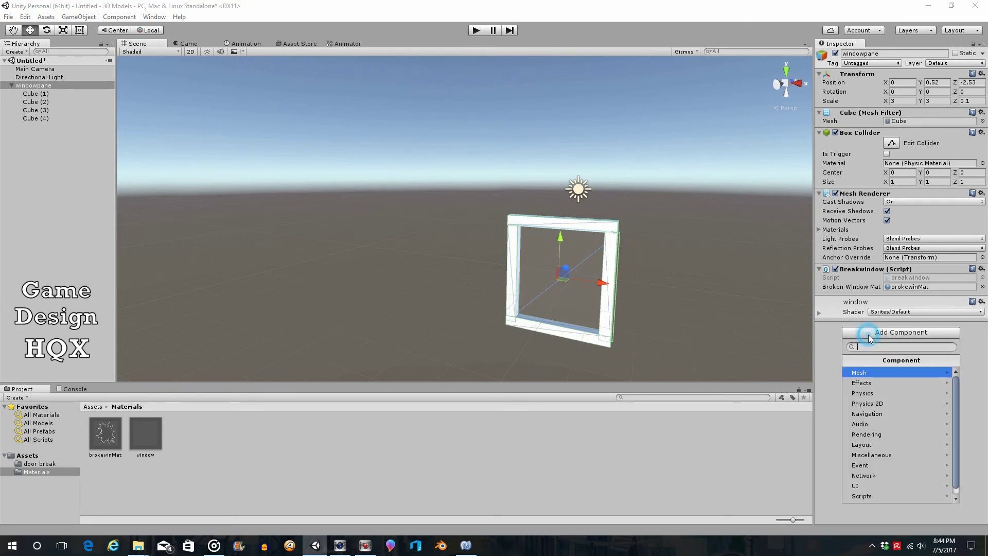
pyautogui.click(873, 392)
pyautogui.click(875, 374)
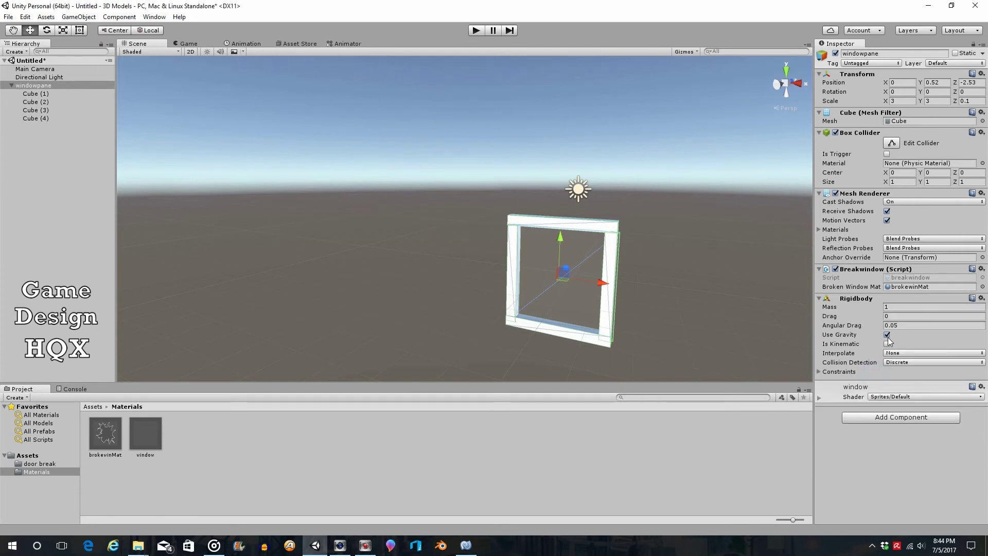
pyautogui.click(886, 335)
# - Switch to MonoDevelop and comment out the material-swap line inside OnMouseDown with //
pyautogui.click(465, 545)
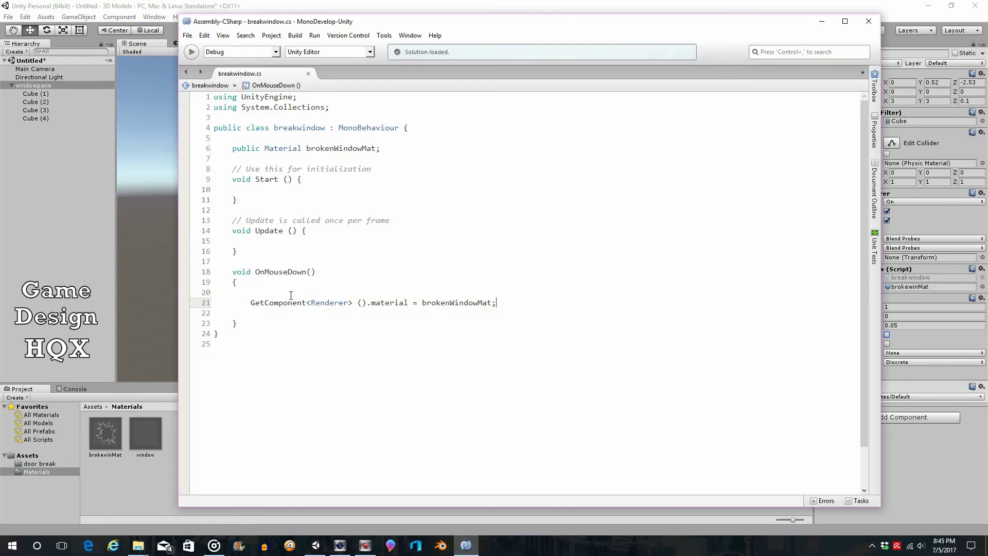
pyautogui.click(249, 303)
pyautogui.write('//')
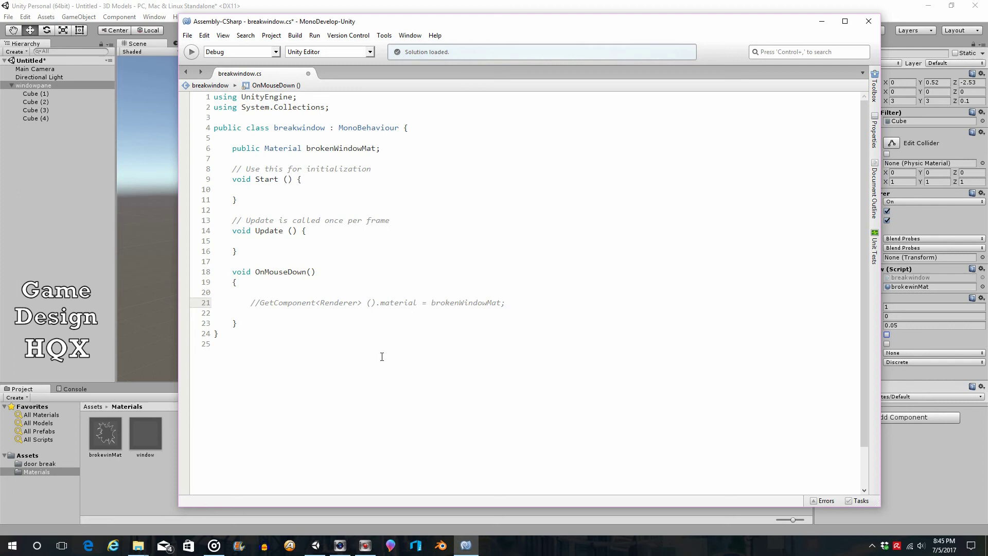
# - Below the commented line in OnMouseDown, begin a statement with GetComponent<Rigidbody>().velocity
pyautogui.click(252, 312)
pyautogui.write('getcom')
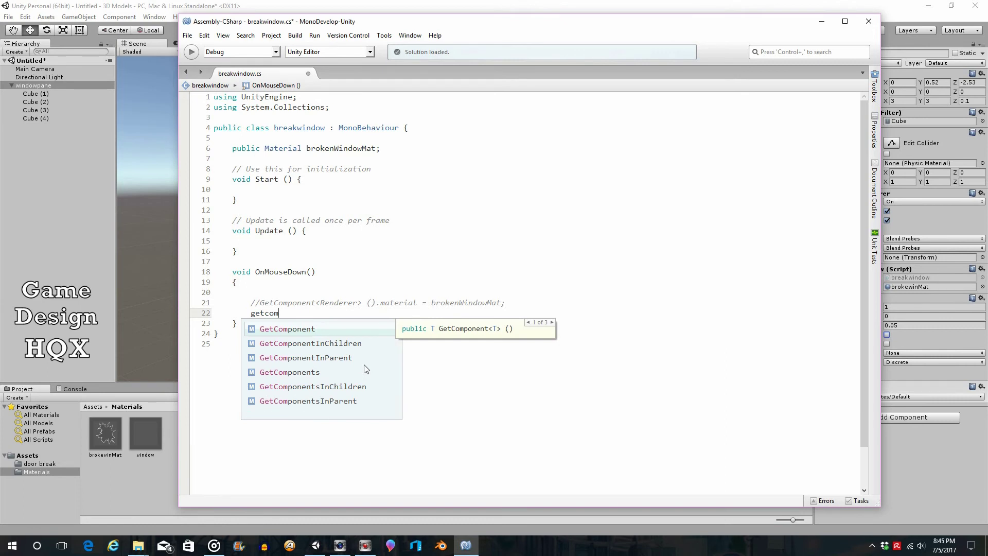
pyautogui.press('Return')
pyautogui.write('<Rig')
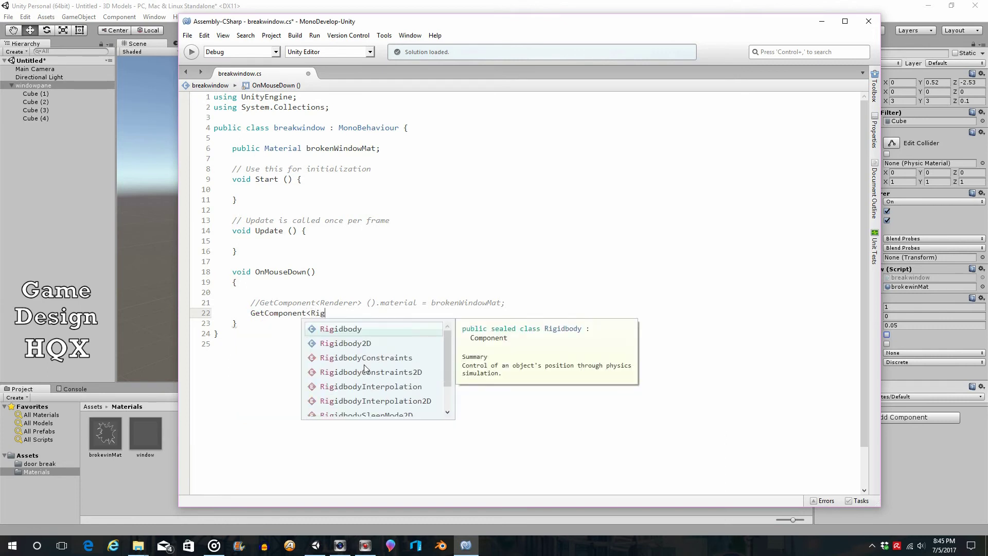
pyautogui.press('Return')
pyautogui.write('>().vel')
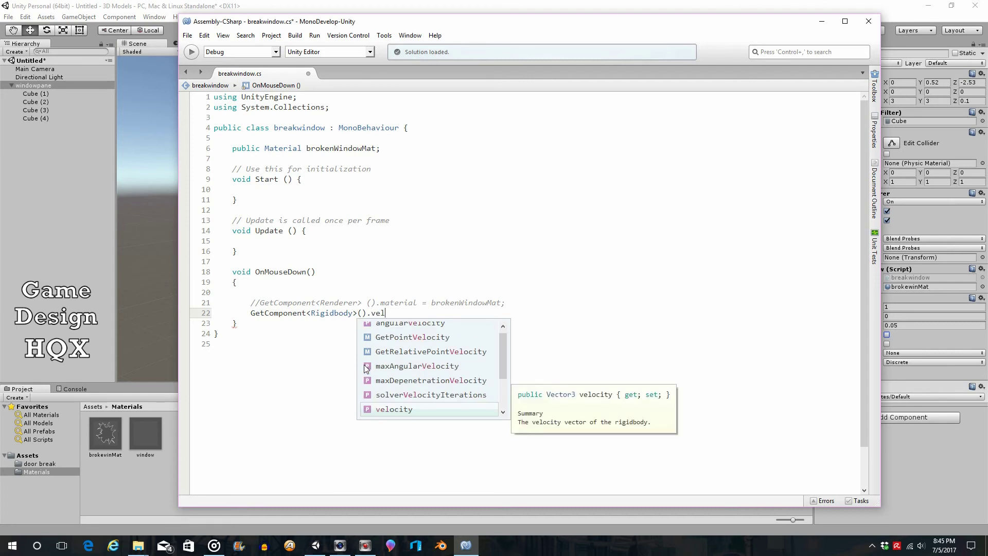
pyautogui.press('Return')
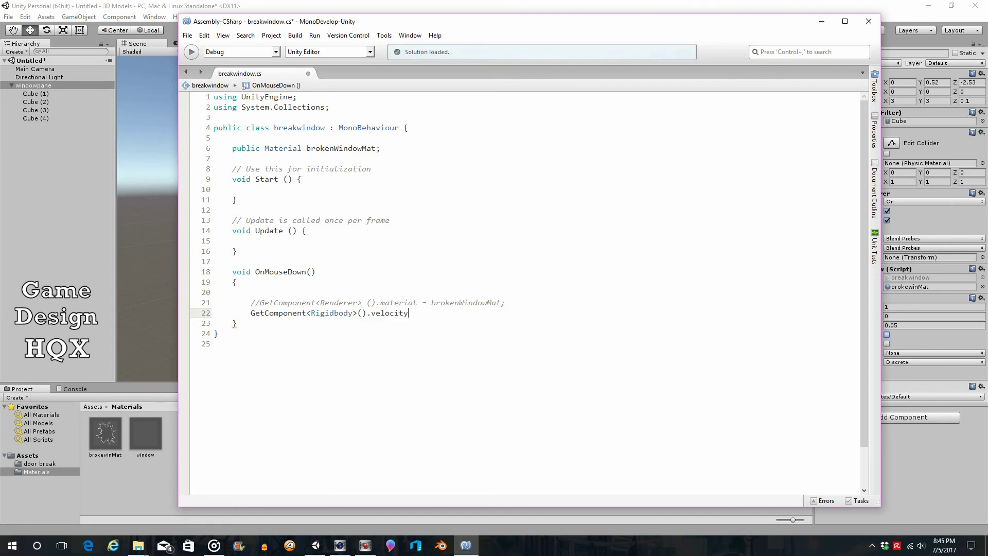
# - Complete the velocity statement with = new Vector3(0,2,0); and save the breakwindow script
pyautogui.write('= new v')
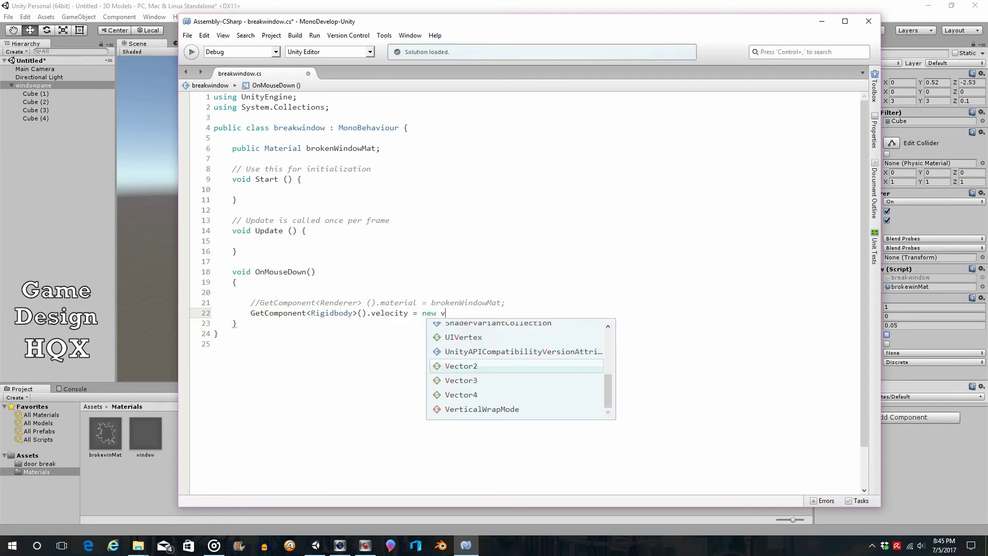
pyautogui.press('Down')
pyautogui.press('Return')
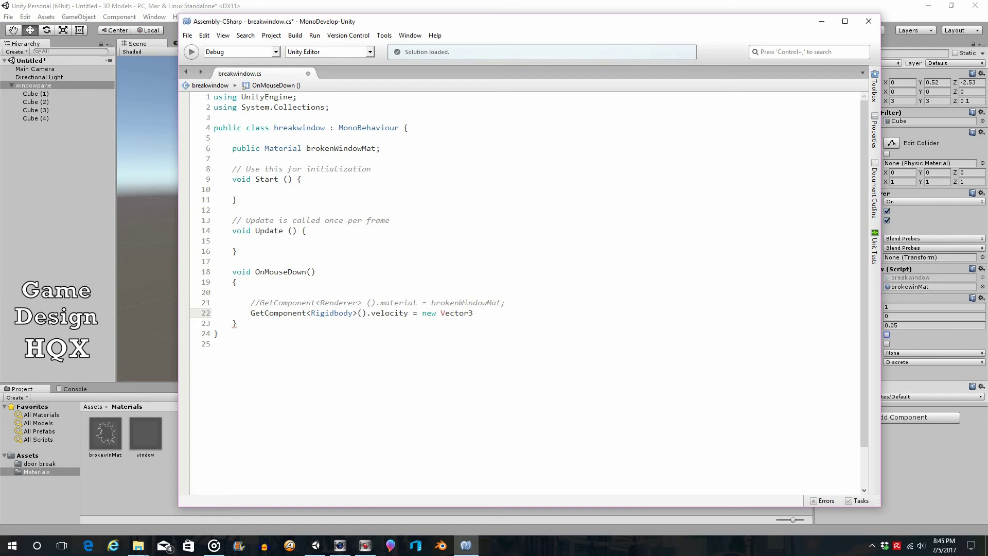
pyautogui.write('(0,')
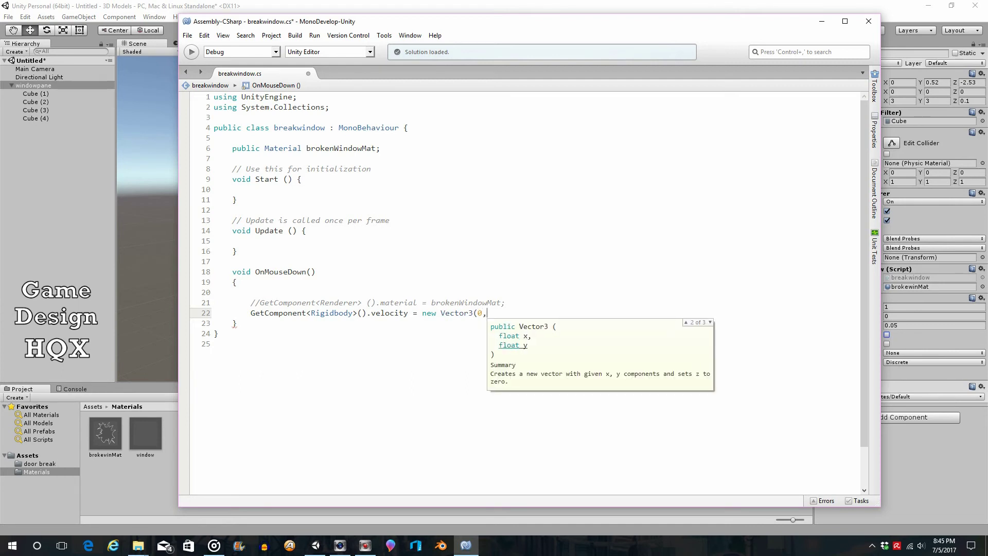
pyautogui.write('2,0')
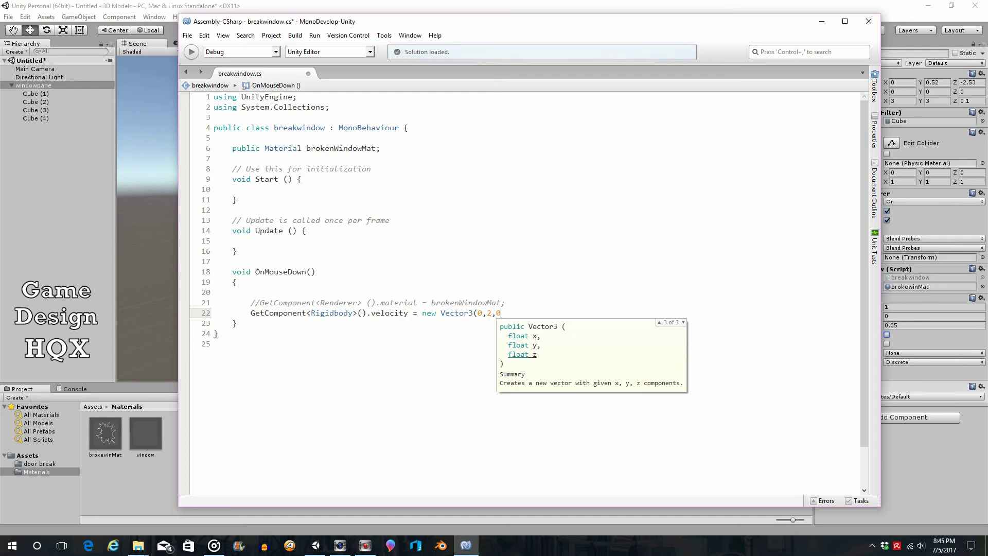
pyautogui.write(')')
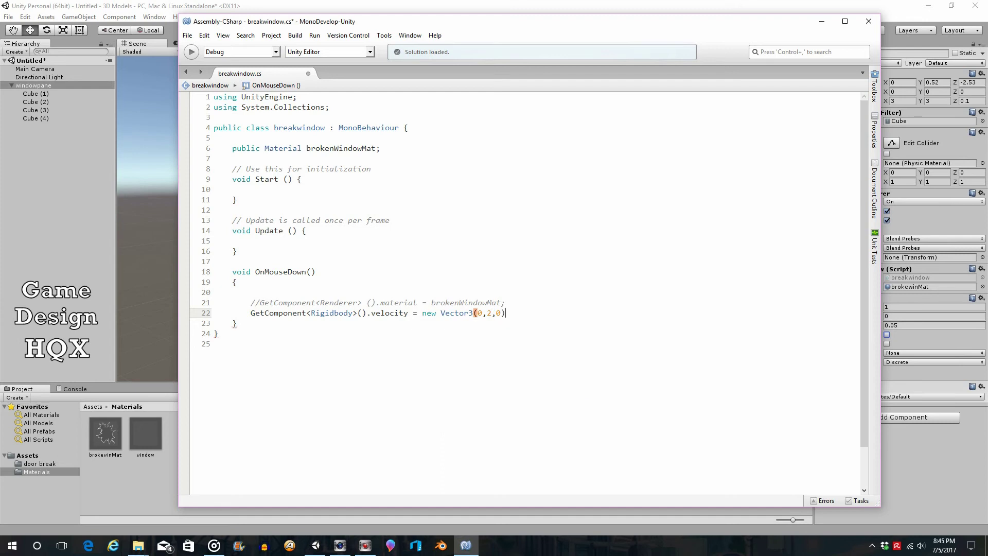
pyautogui.write(';')
pyautogui.click(187, 36)
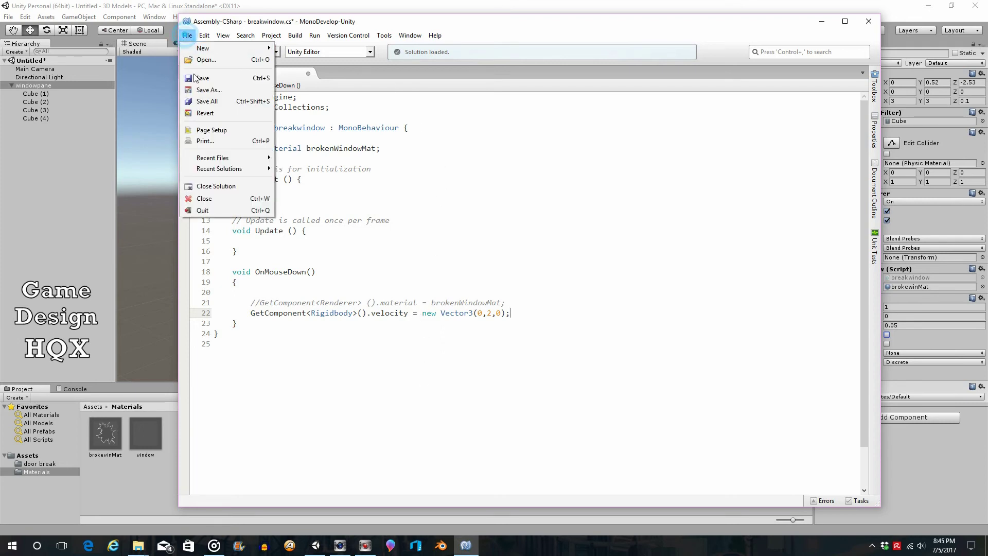
pyautogui.click(201, 78)
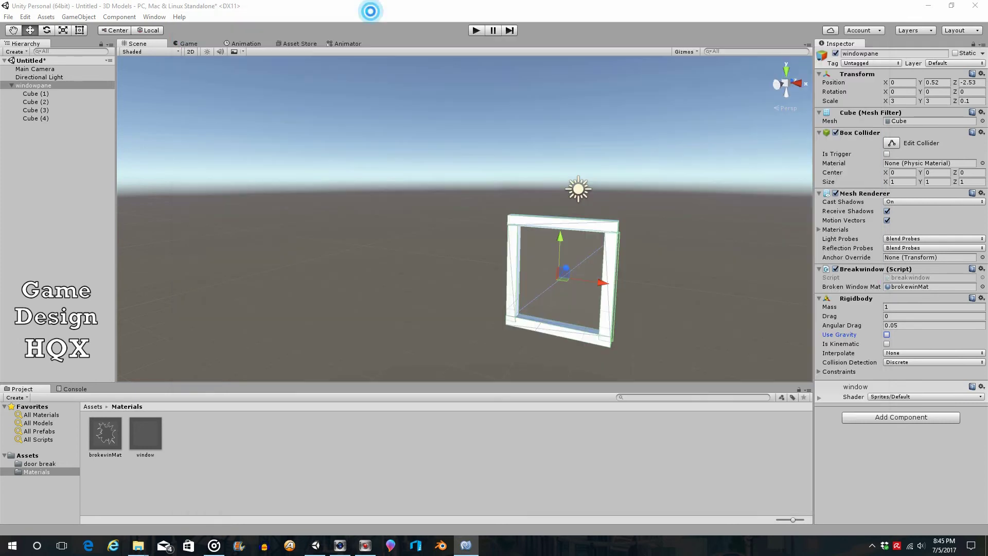
# - Switch to Unity and run the scene to test raising the window with the mouse, leaving play mode when done
pyautogui.click(373, 14)
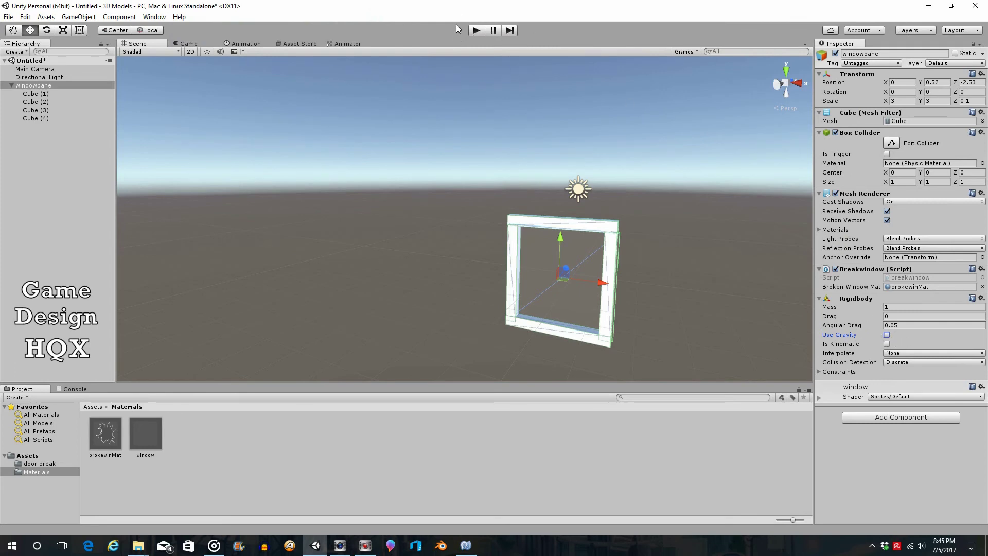
pyautogui.click(477, 31)
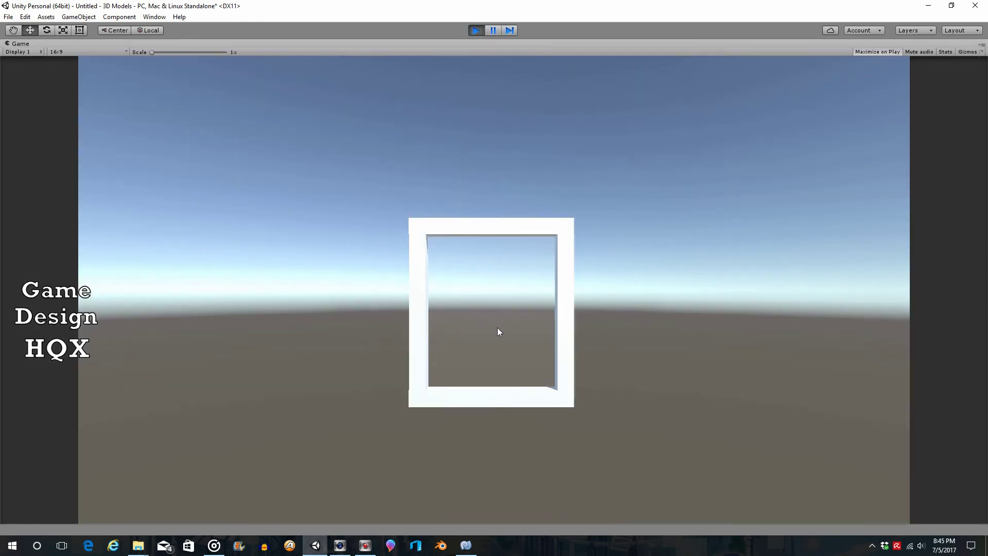
pyautogui.press('Up')
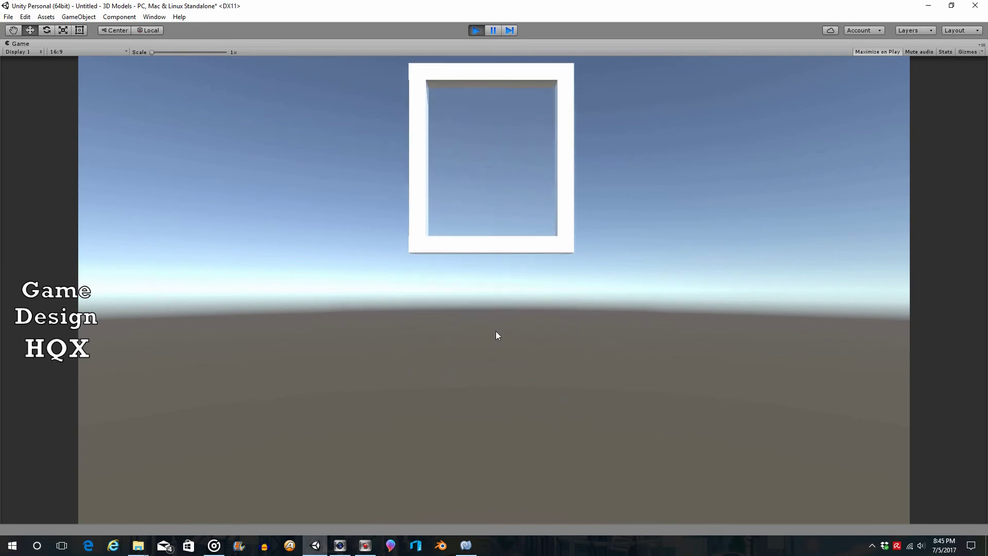
pyautogui.click(488, 33)
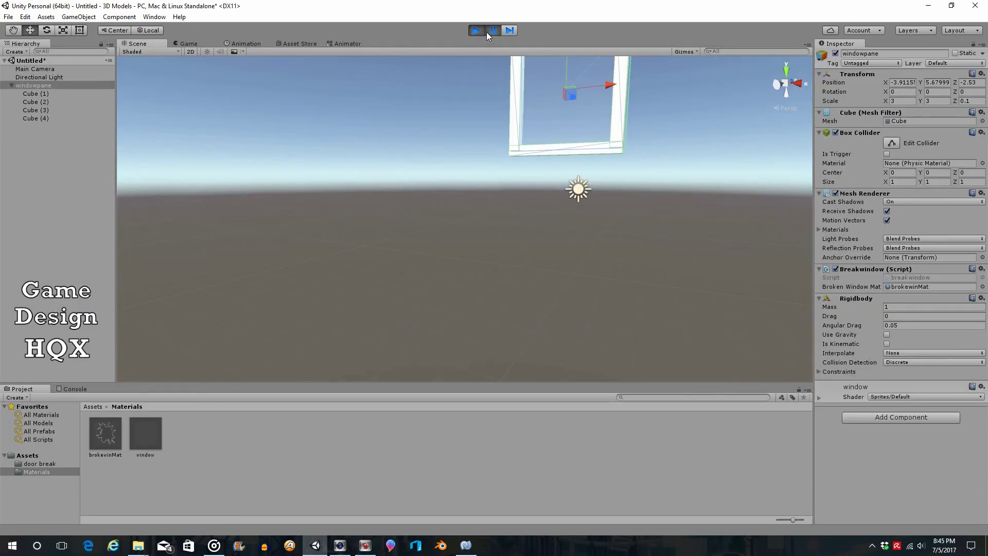
pyautogui.click(486, 32)
pyautogui.click(478, 29)
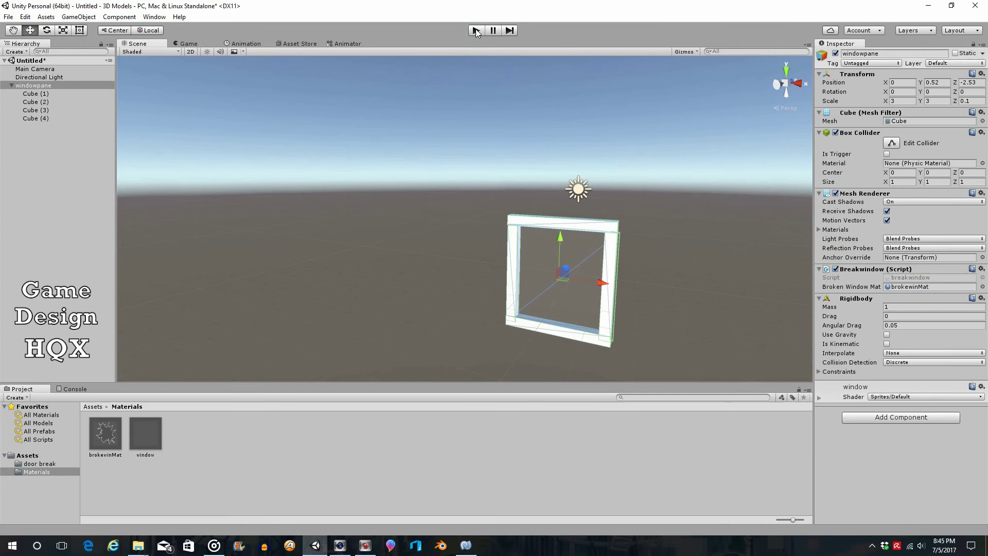
pyautogui.click(476, 31)
pyautogui.click(475, 31)
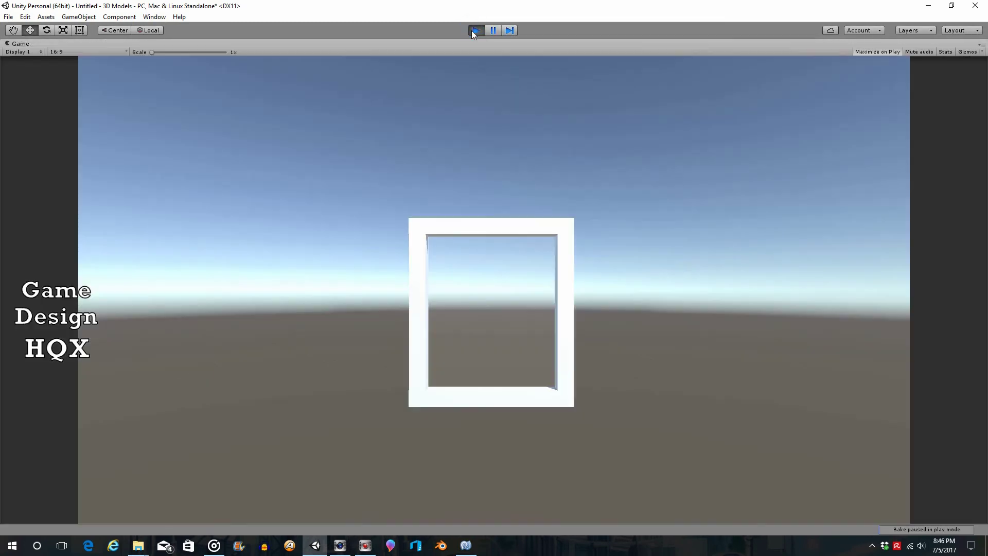
pyautogui.click(474, 30)
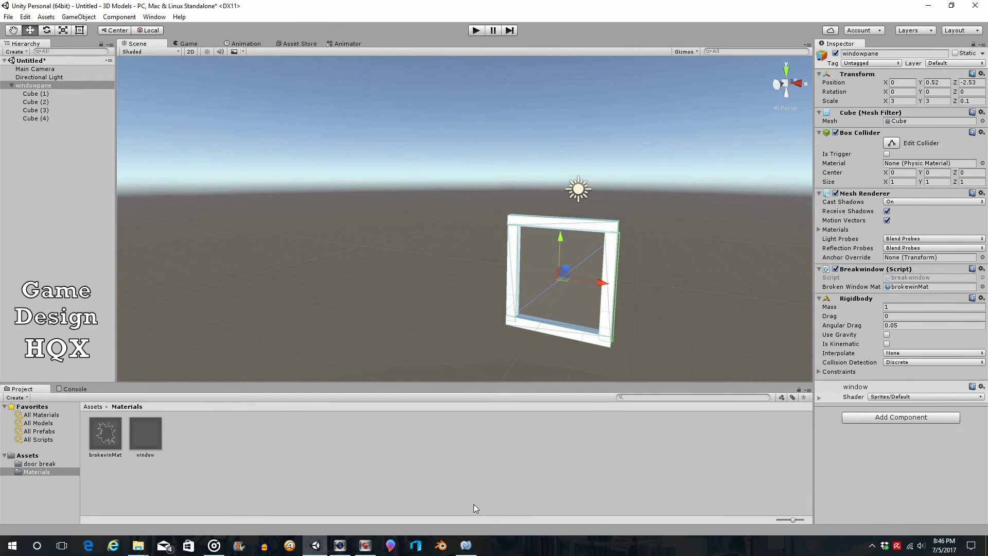
# - Switch to MonoDevelop and add an empty IEnumerator stopWindow() coroutine below OnMouseDown in the breakwindow script
pyautogui.click(466, 545)
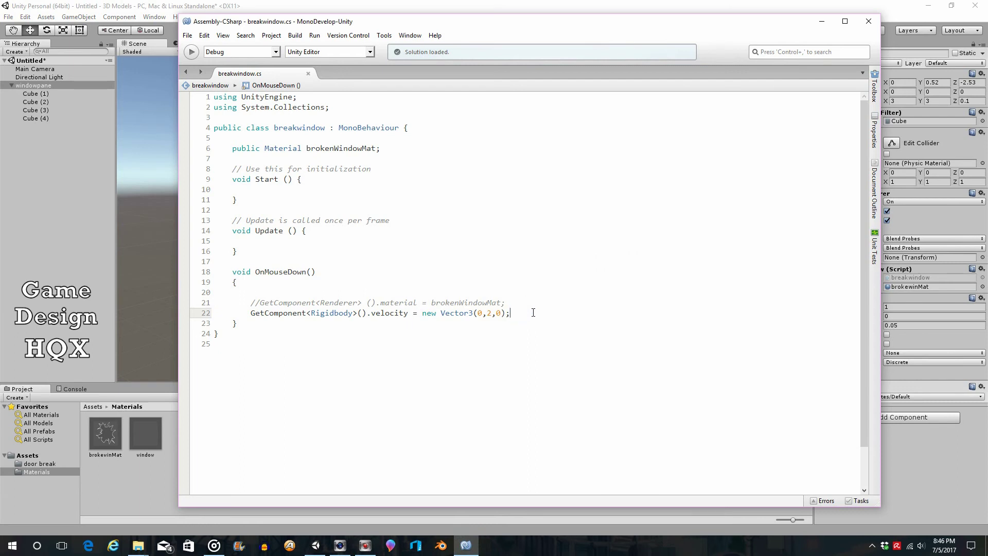
pyautogui.press('Return')
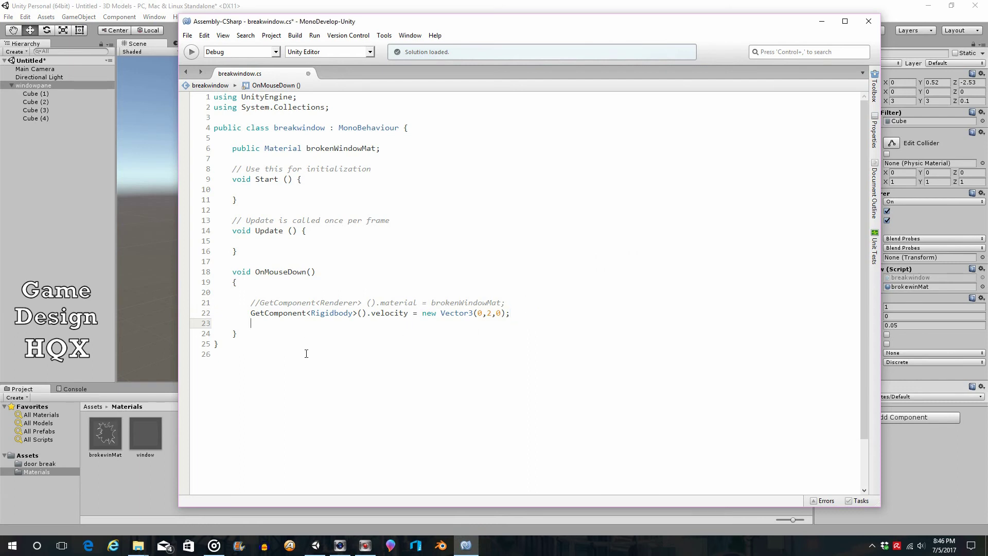
pyautogui.click(266, 337)
pyautogui.press('Return')
pyautogui.press('Return')
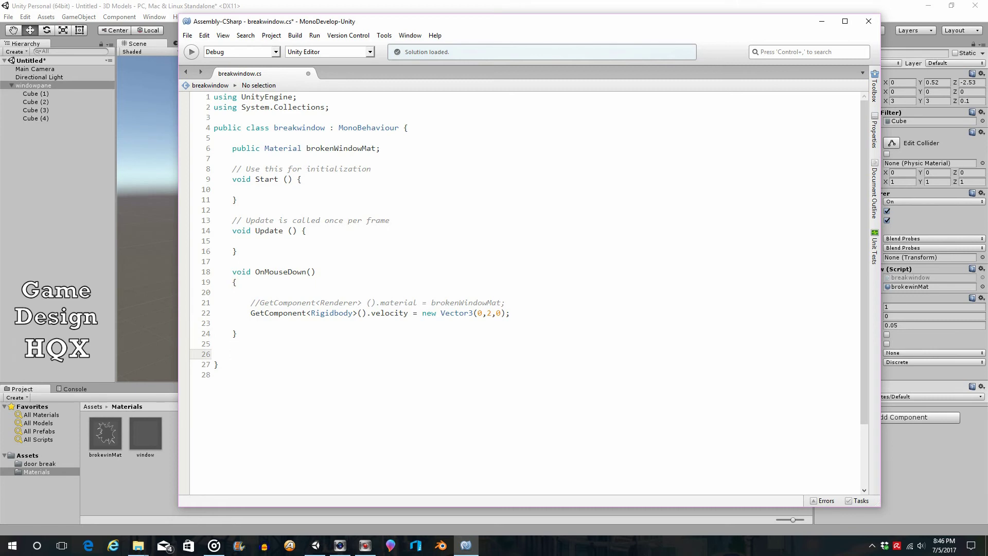
pyautogui.write('ien')
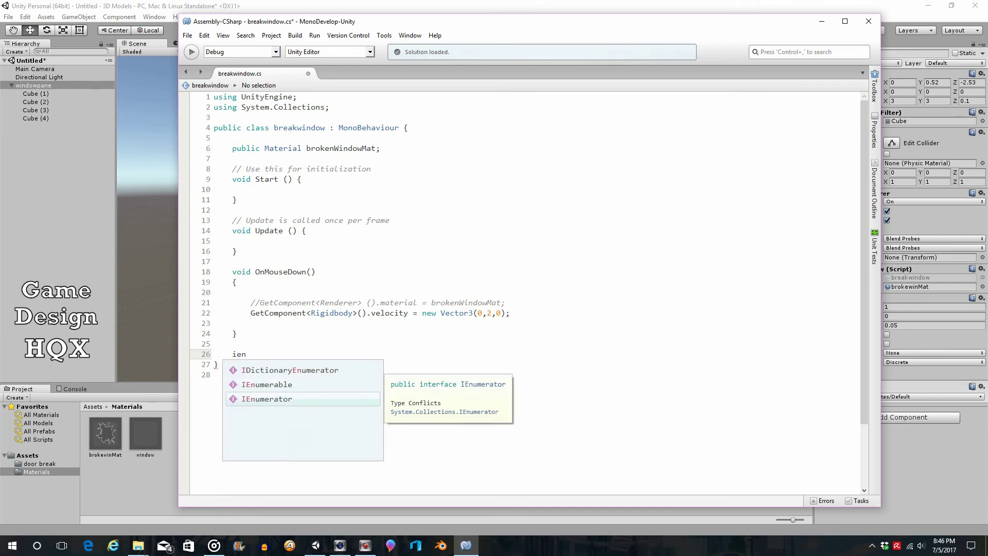
pyautogui.press('Return')
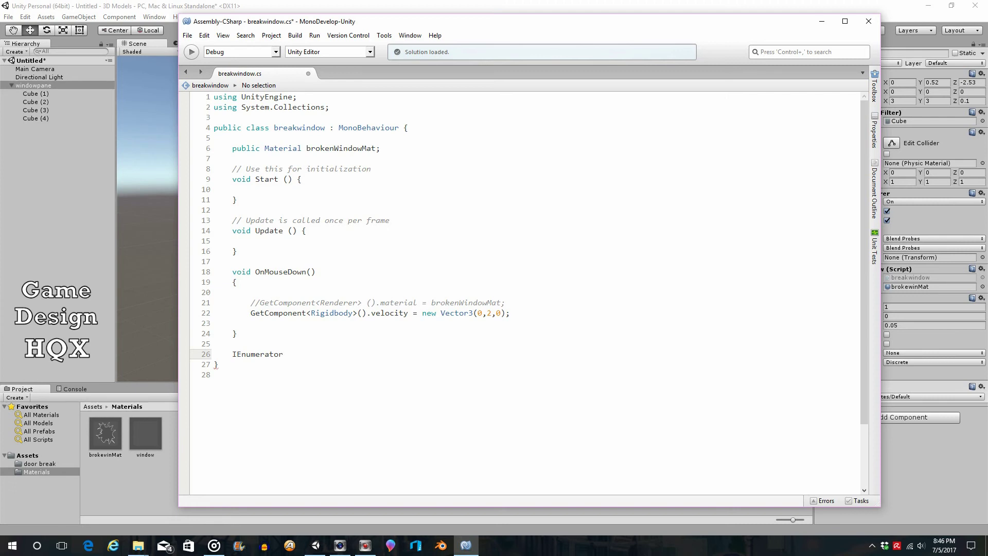
pyautogui.write('stopWindow()')
pyautogui.press('Return')
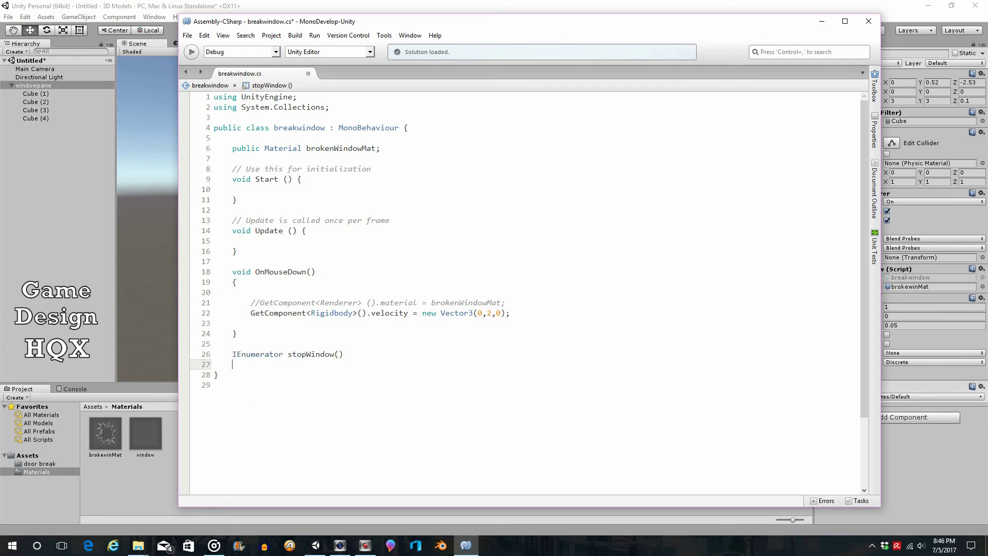
pyautogui.write('{')
pyautogui.press('Return')
pyautogui.press('Return')
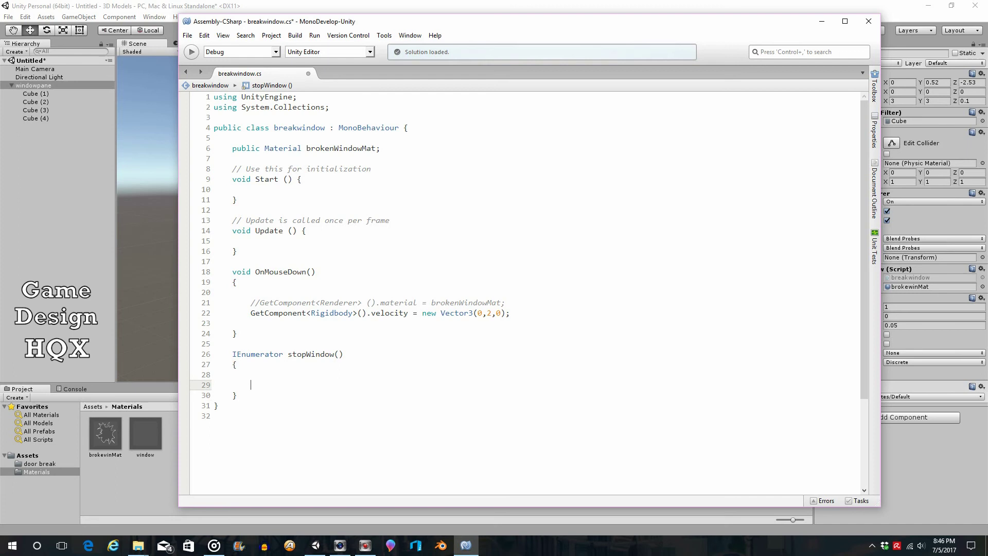
# - Inside stopWindow, write yield return new WaitForSeconds (1.5f); as the first statement
pyautogui.click(250, 375)
pyautogui.write('yield ret')
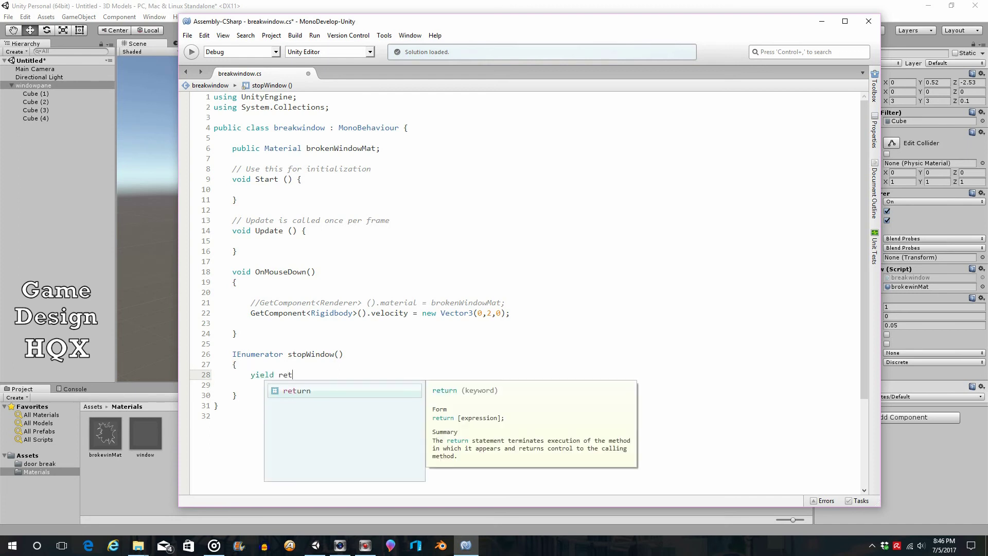
pyautogui.write('urn new')
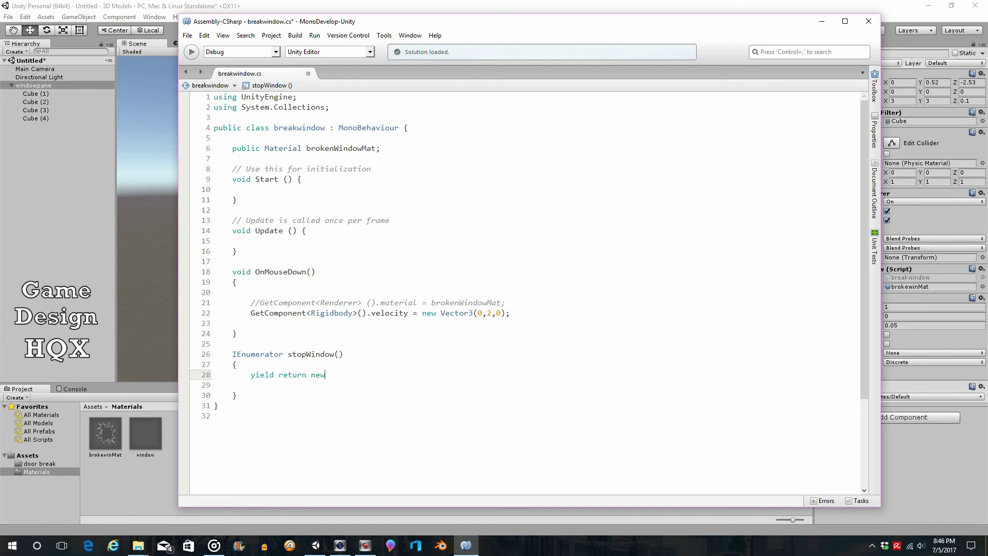
pyautogui.write(' wait')
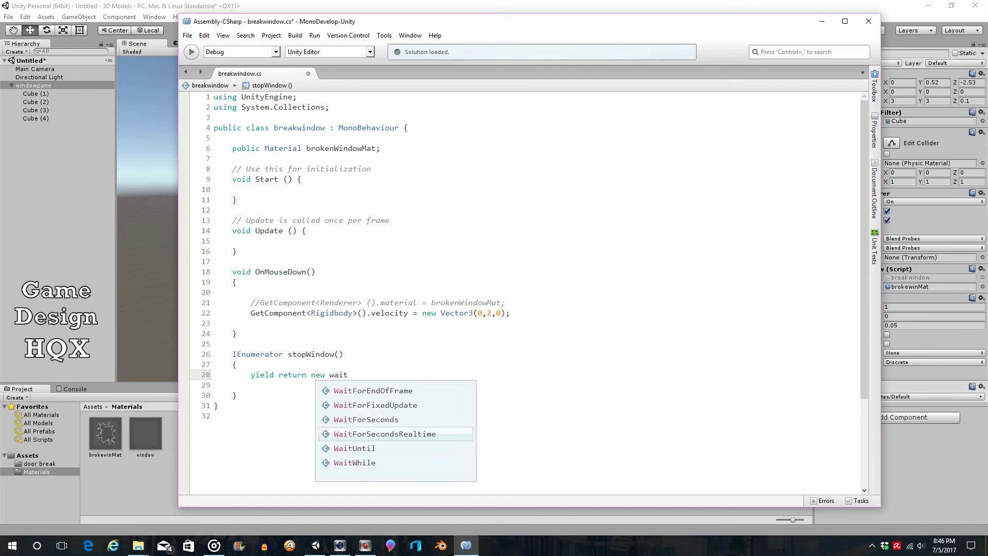
pyautogui.press('Up')
pyautogui.press('Return')
pyautogui.write('(')
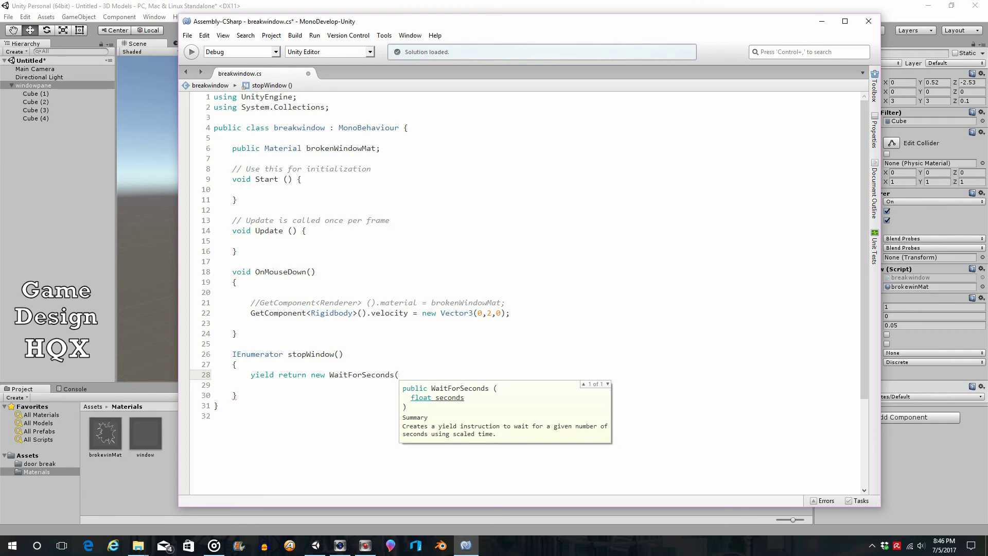
pyautogui.write('1.5f')
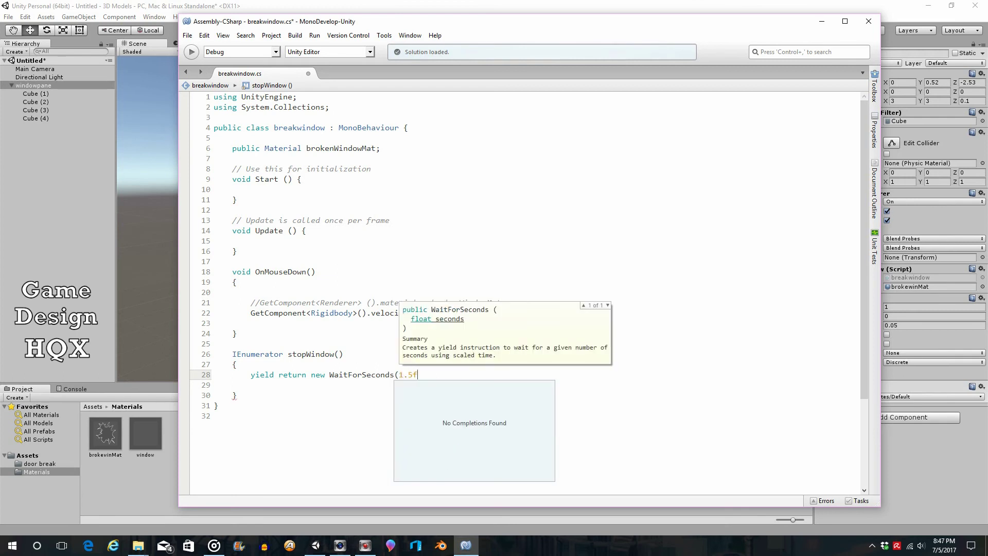
pyautogui.write(');')
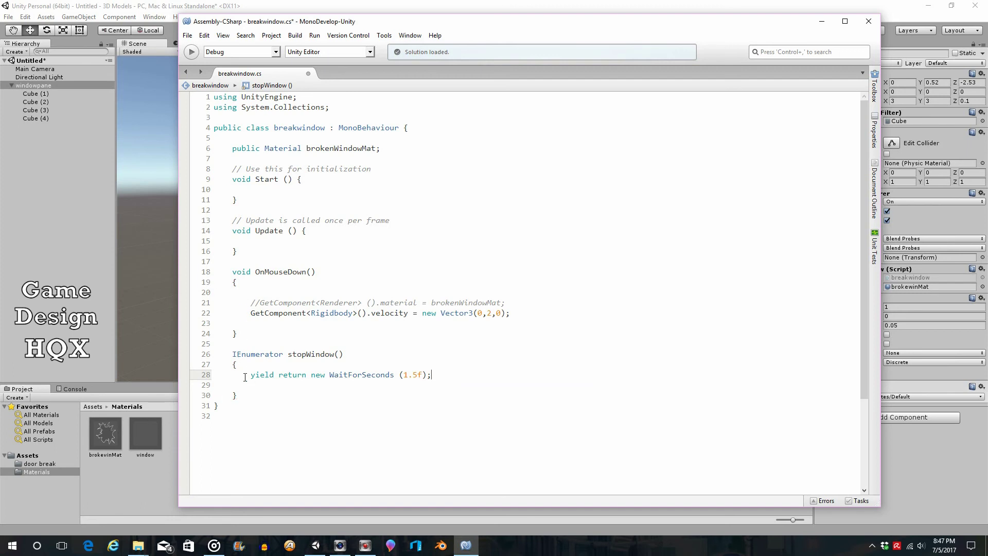
# - Copy the Rigidbody velocity statement from OnMouseDown to below the wait in stopWindow, and change the copy's vector to Vector3(0,0,0)
pyautogui.moveTo(247, 375); pyautogui.dragTo(436, 375)
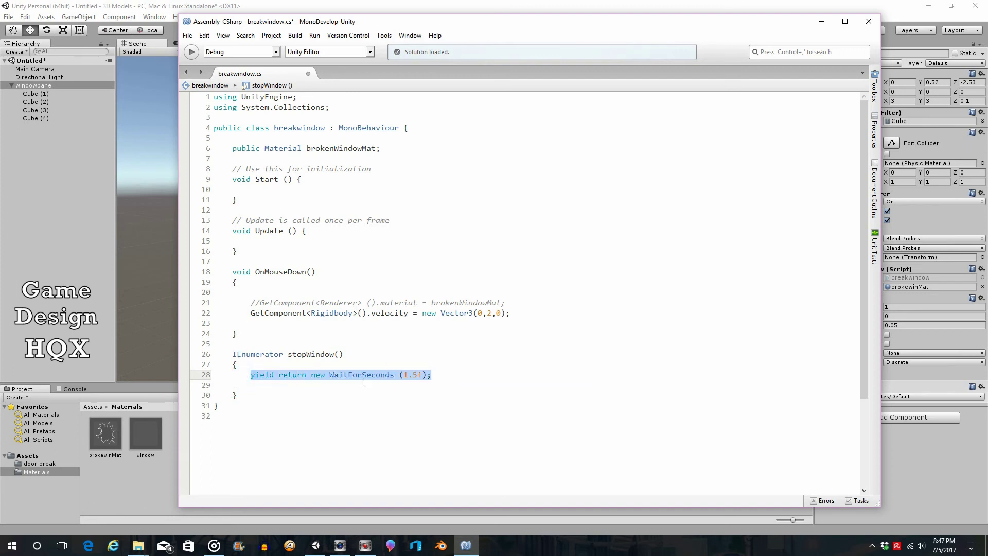
pyautogui.click(437, 377)
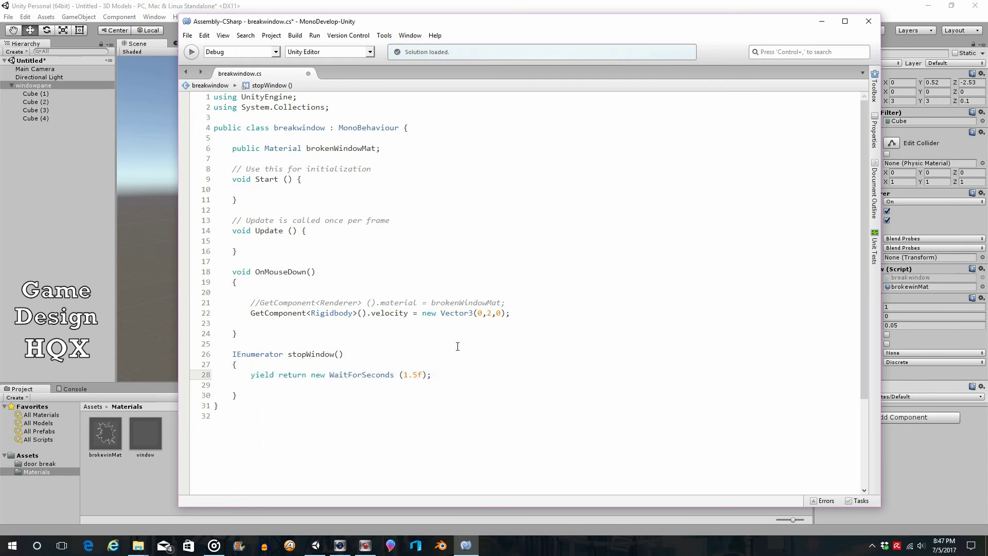
pyautogui.moveTo(432, 374); pyautogui.dragTo(398, 375)
pyautogui.click(259, 387)
pyautogui.moveTo(518, 315); pyautogui.dragTo(246, 308)
pyautogui.hotkey('ctrl', 'c')
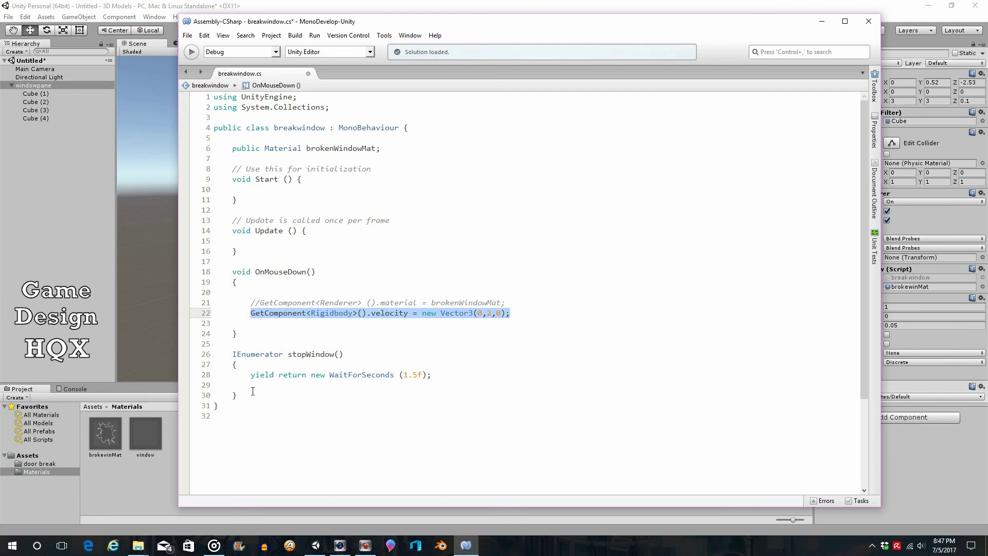
pyautogui.click(250, 392)
pyautogui.click(263, 385)
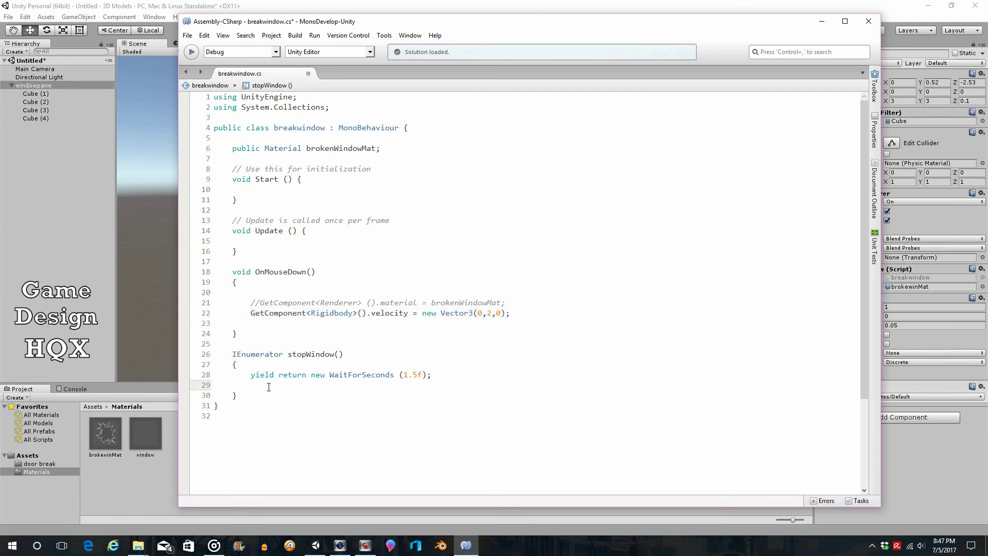
pyautogui.hotkey('ctrl', 'v')
pyautogui.click(493, 386)
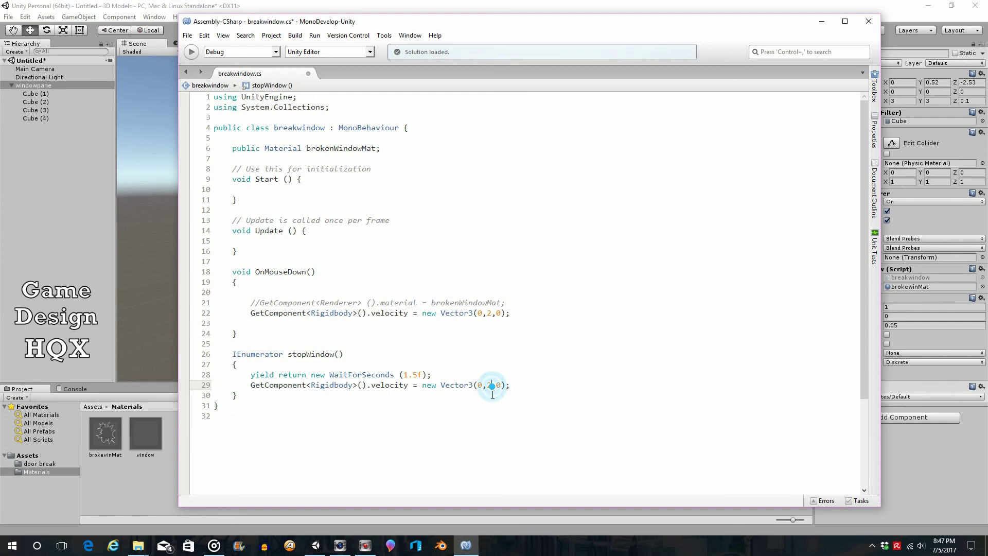
pyautogui.press('BackSpace')
pyautogui.write('0')
# - Add StartCoroutine (stopWindow ()); below the velocity statement in OnMouseDown
pyautogui.click(266, 324)
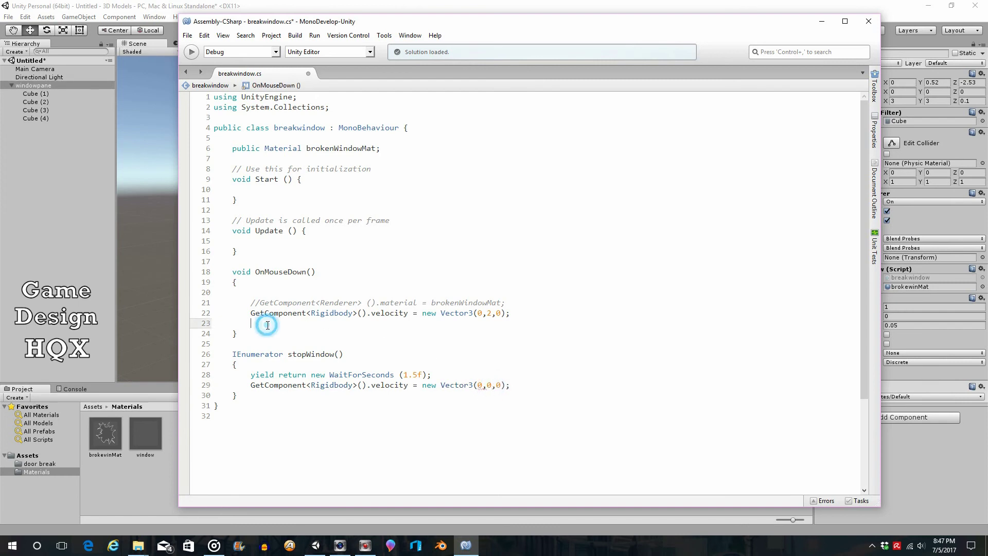
pyautogui.write('star')
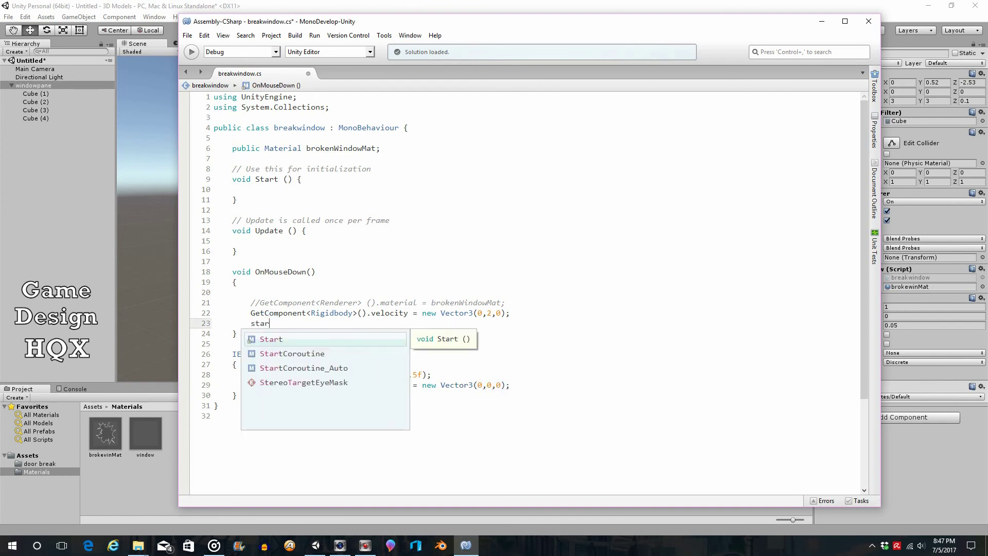
pyautogui.press('Down')
pyautogui.press('Return')
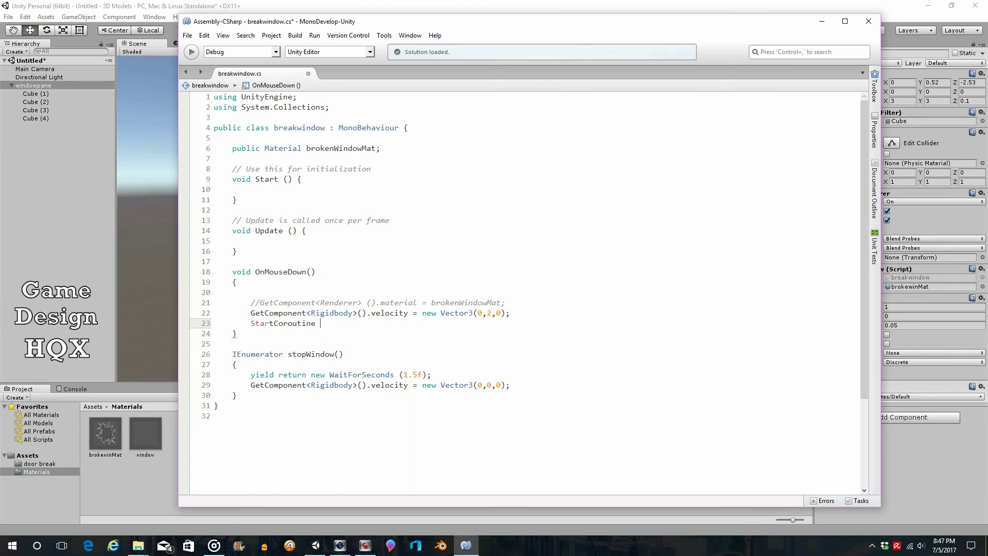
pyautogui.write('(')
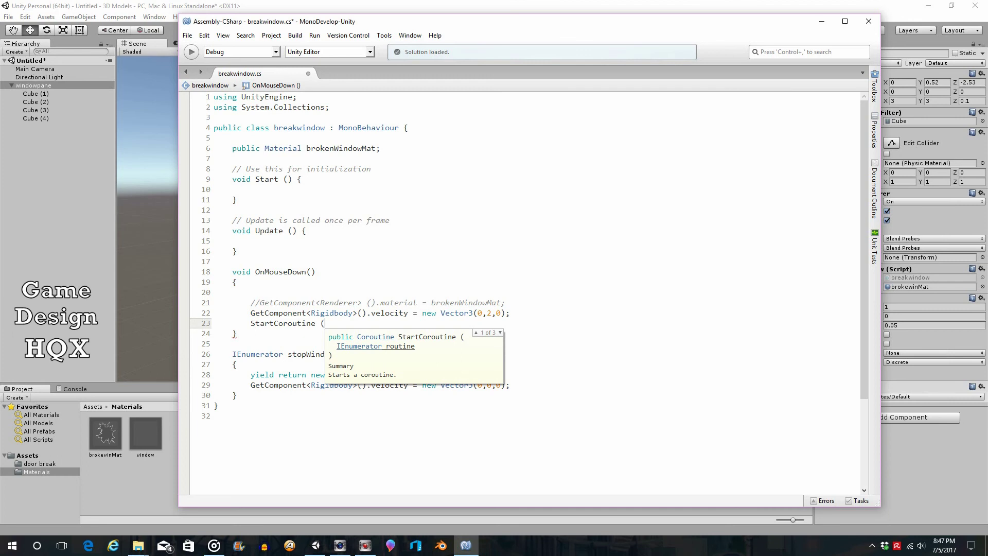
pyautogui.write('s')
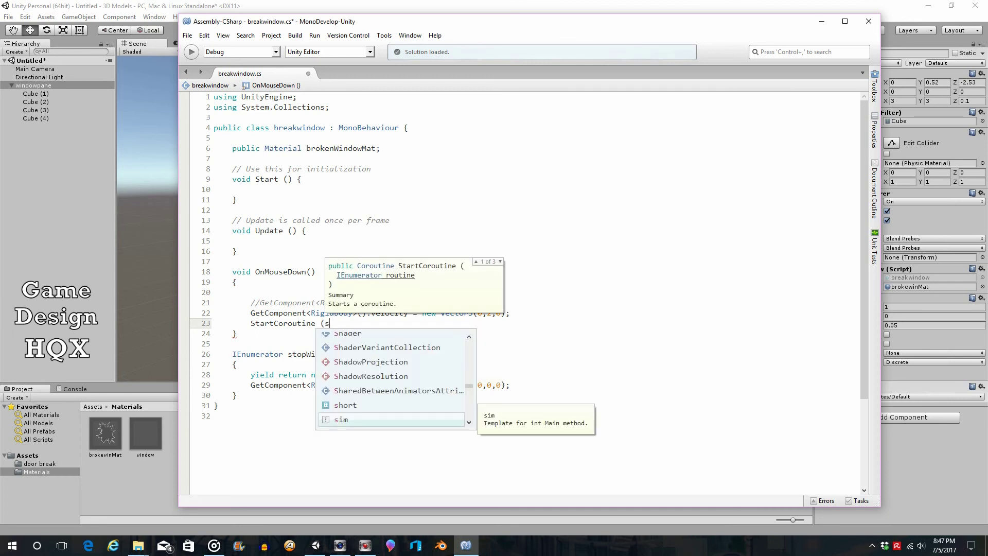
pyautogui.write('t')
pyautogui.press('Up')
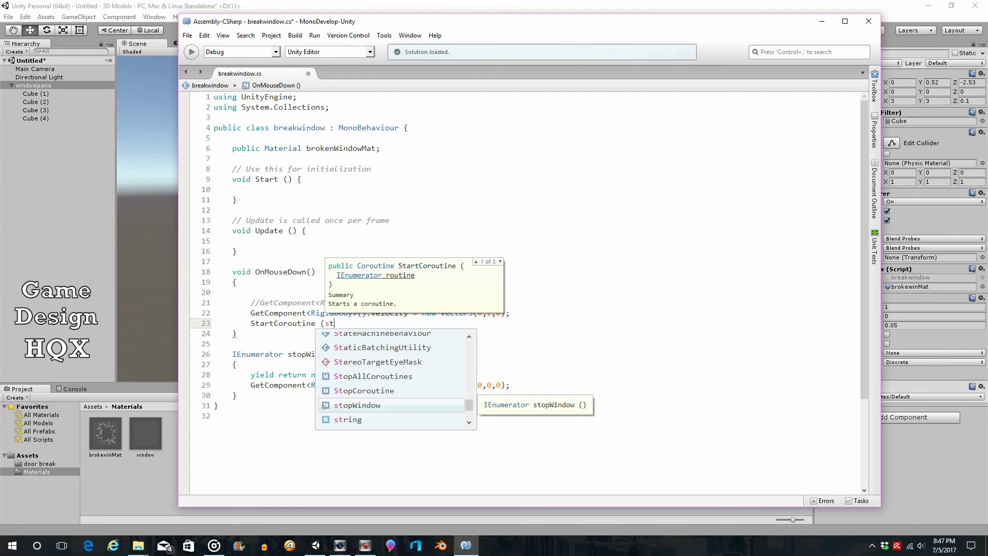
pyautogui.press('Return')
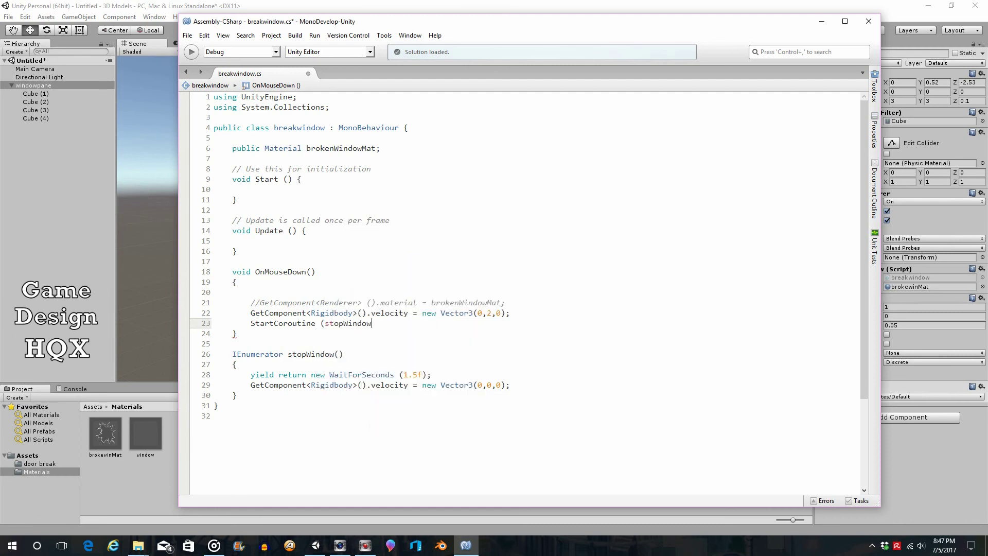
pyautogui.write('());')
# - Review the statements in OnMouseDown and stopWindow, and save the breakwindow script
pyautogui.moveTo(232, 271); pyautogui.dragTo(249, 335)
pyautogui.moveTo(509, 314); pyautogui.dragTo(244, 314)
pyautogui.moveTo(396, 323); pyautogui.dragTo(237, 328)
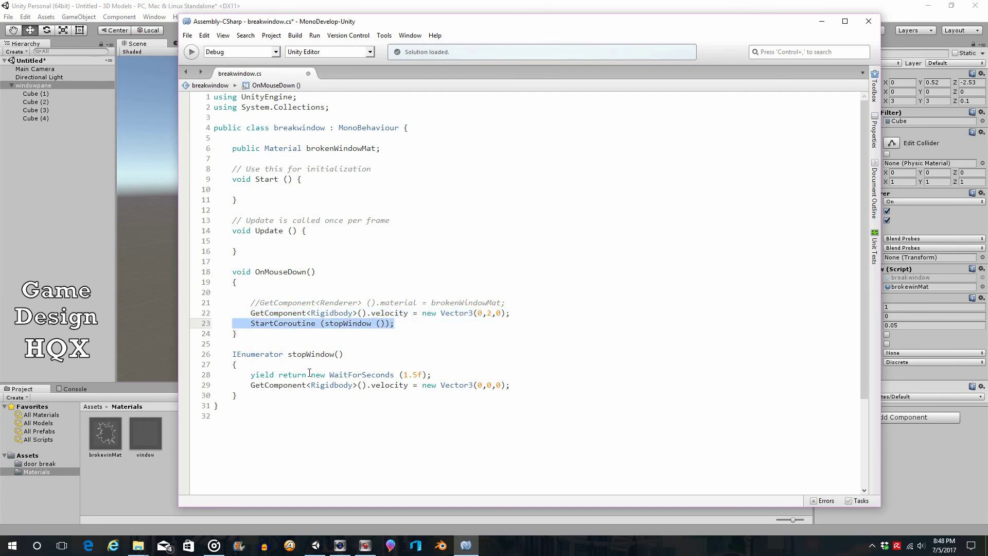
pyautogui.moveTo(352, 356); pyautogui.dragTo(284, 355)
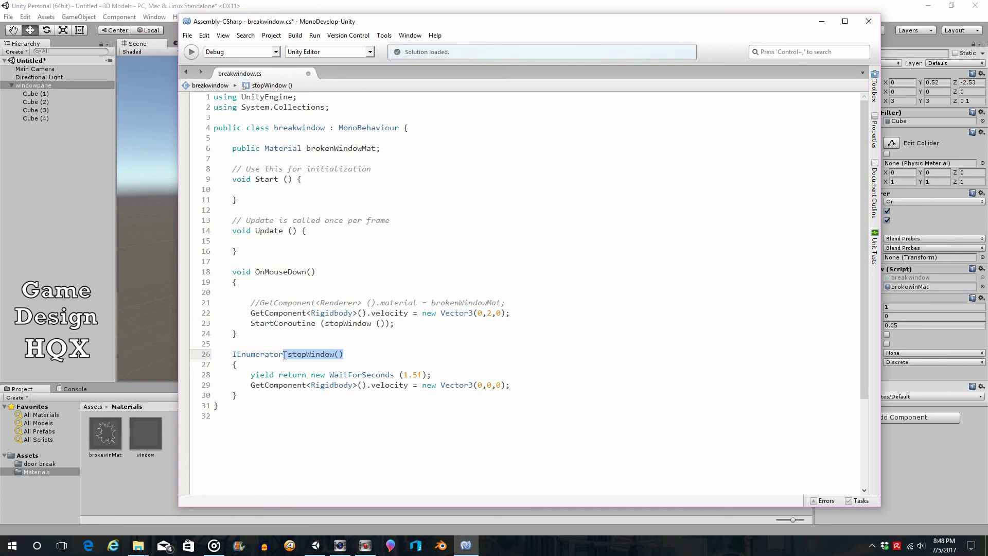
pyautogui.moveTo(442, 375); pyautogui.dragTo(251, 374)
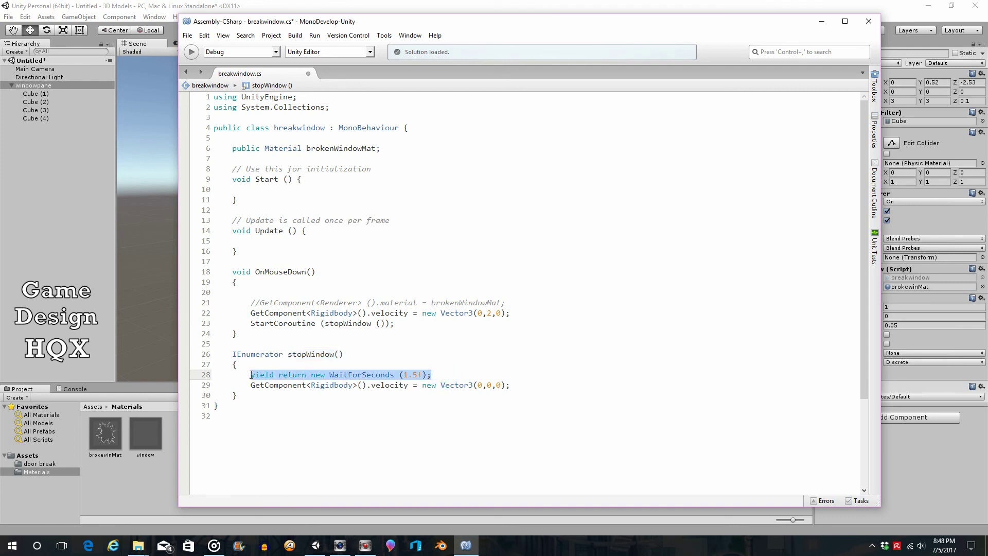
pyautogui.moveTo(509, 385); pyautogui.dragTo(246, 384)
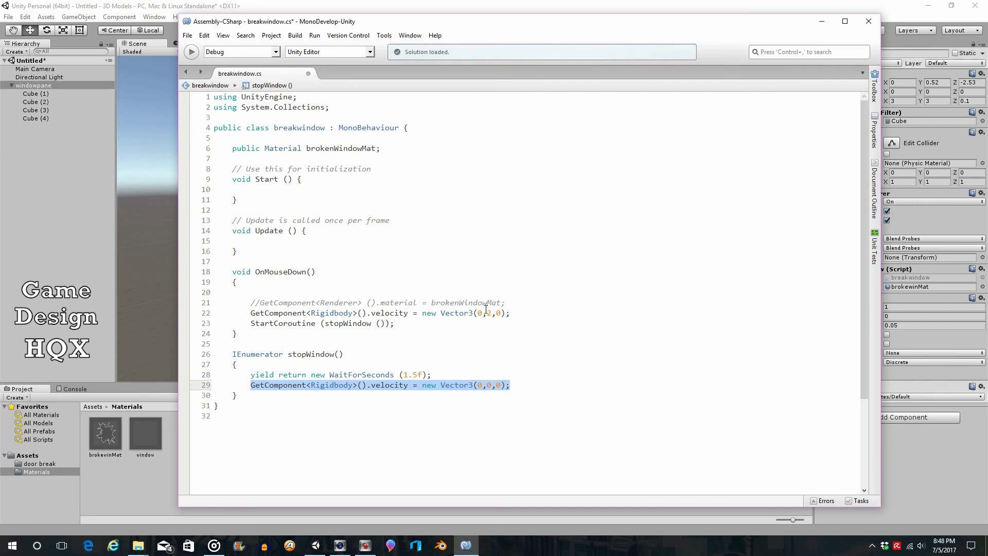
pyautogui.click(187, 35)
pyautogui.click(196, 79)
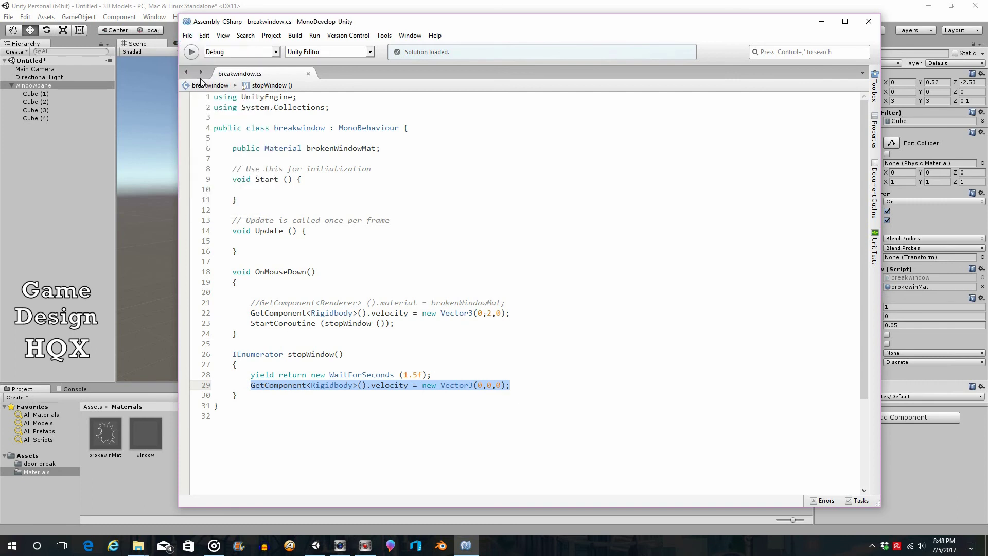
# - Switch to Unity and run the scene to test whether the raised window stops after the wait, leaving play mode when done
pyautogui.click(383, 8)
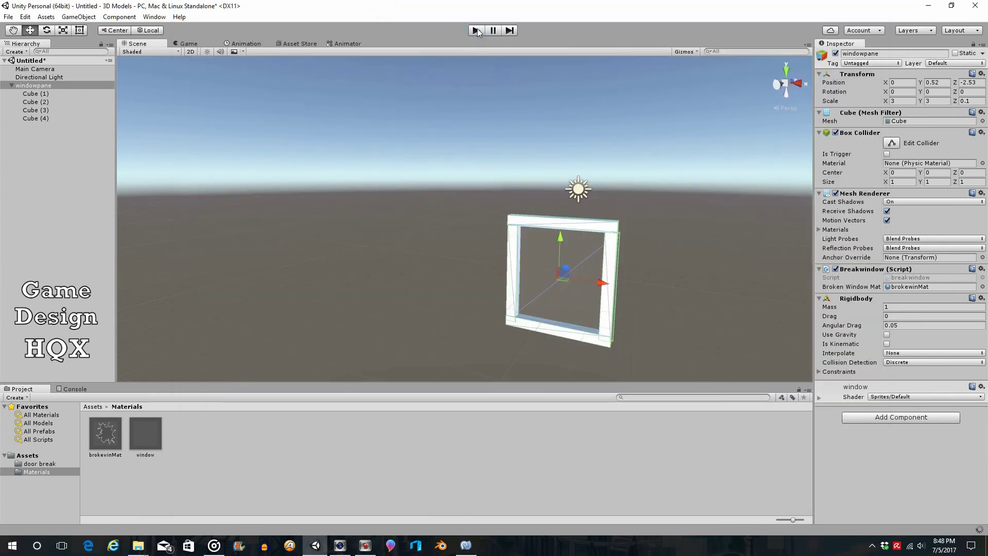
pyautogui.click(476, 30)
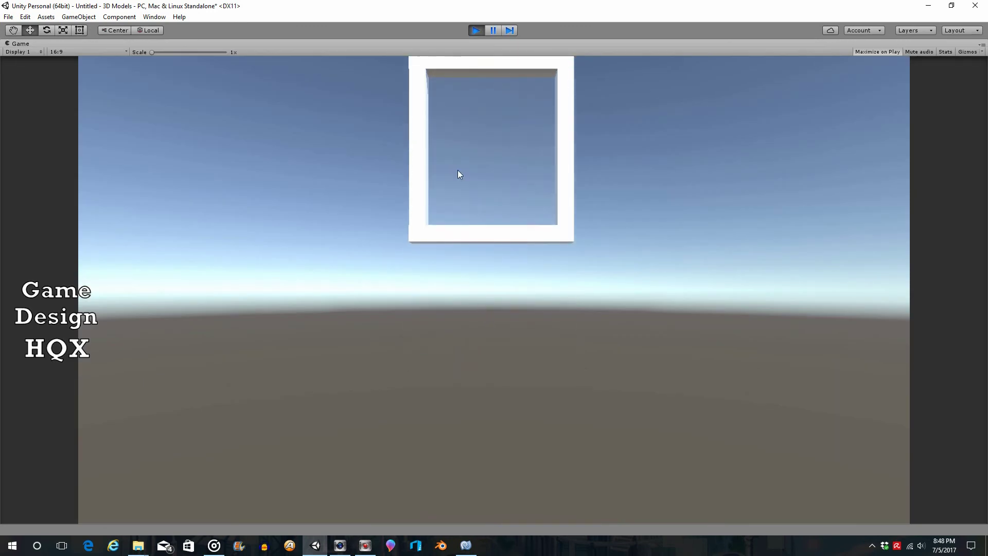
pyautogui.click(477, 31)
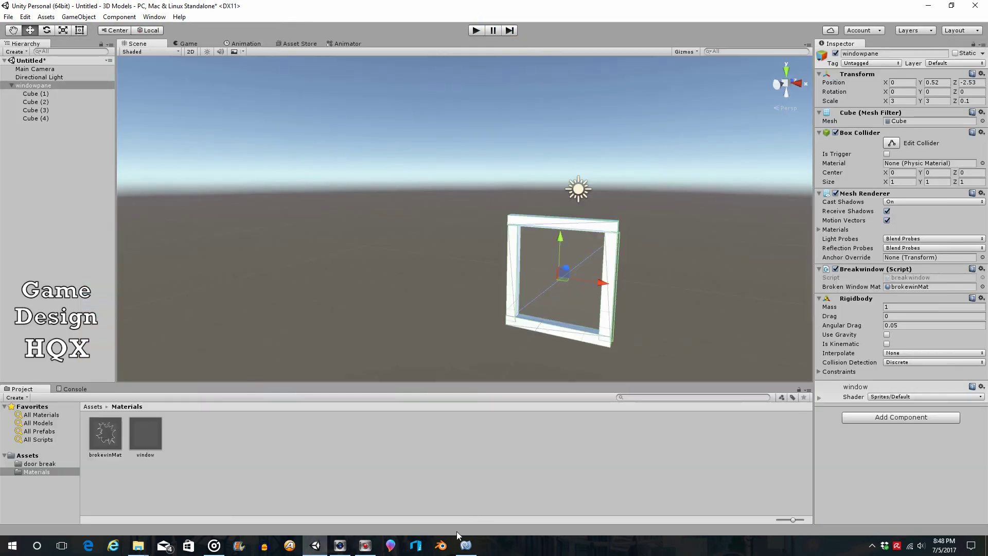
# - Switch to MonoDevelop, shorten the WaitForSeconds value in stopWindow to 1, and save the script
pyautogui.click(465, 544)
pyautogui.click(500, 385)
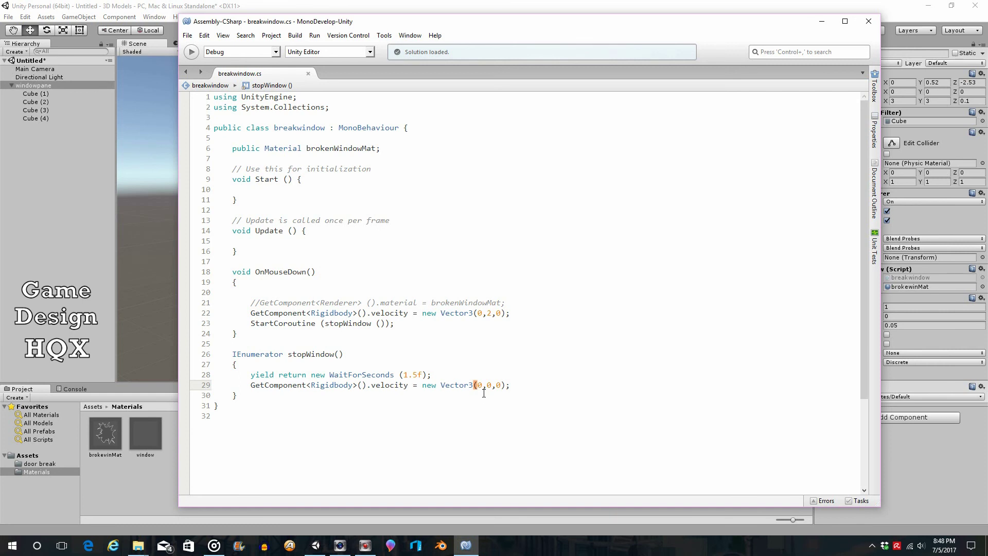
pyautogui.click(418, 375)
pyautogui.click(420, 374)
pyautogui.press('Right')
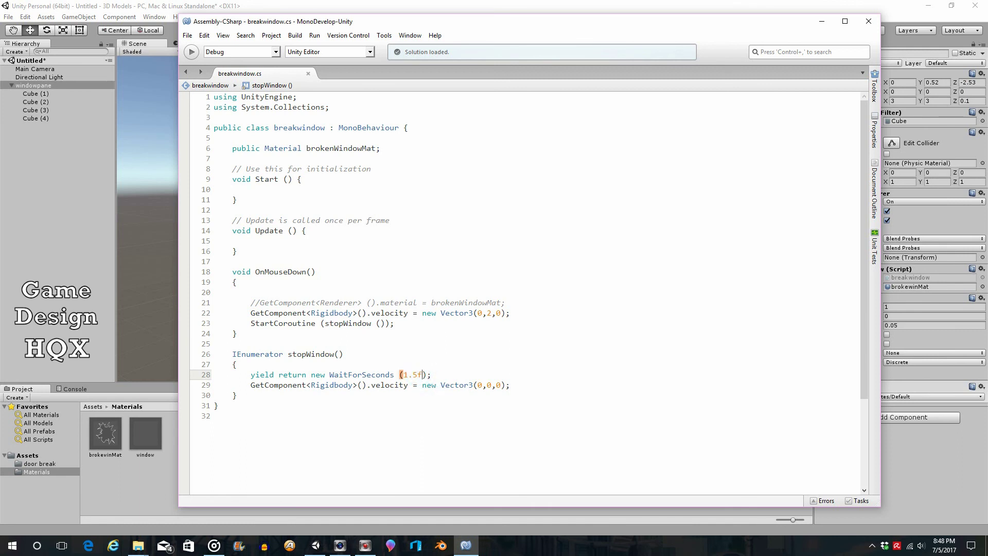
pyautogui.press('BackSpace')
pyautogui.press('BackSpace')
pyautogui.press('BackSpace')
pyautogui.click(188, 35)
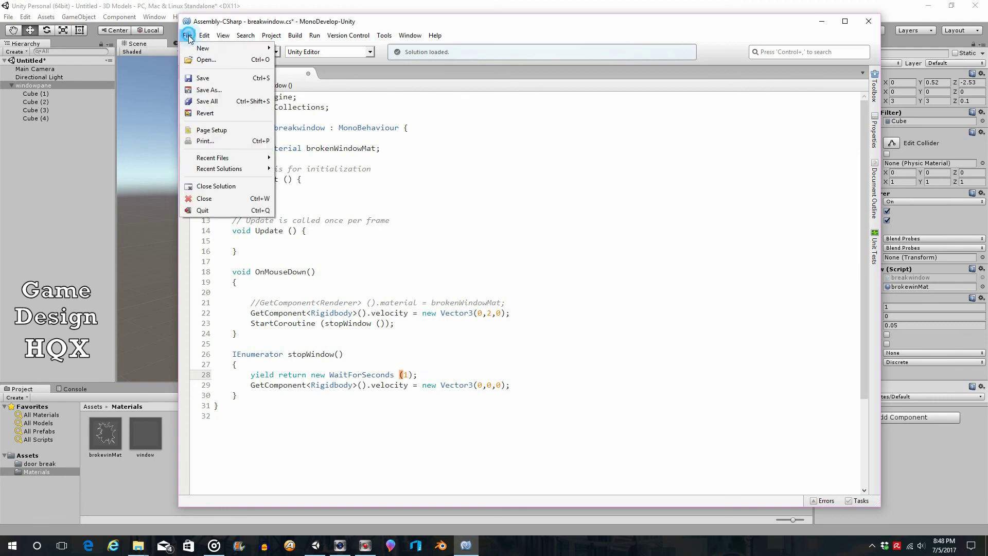
pyautogui.click(195, 84)
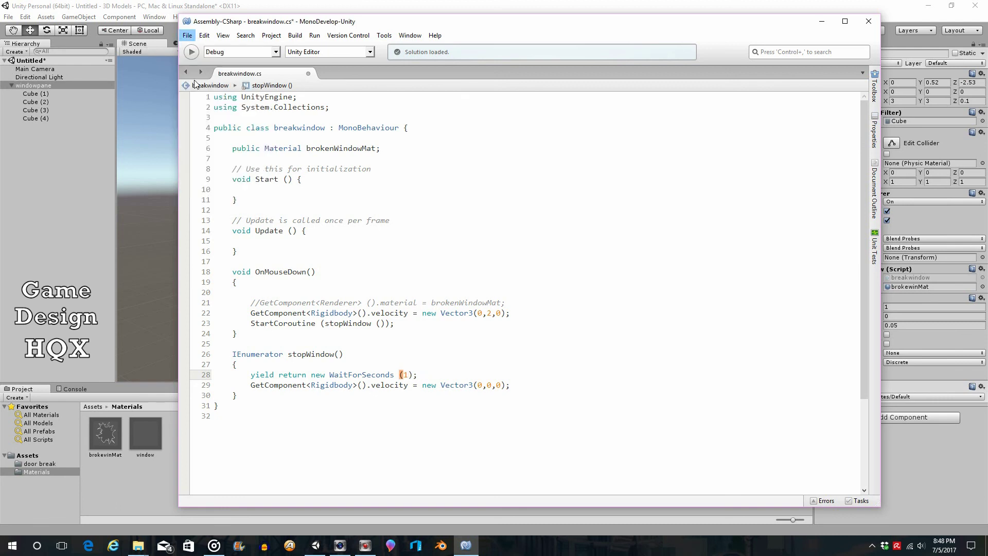
# - Switch to Unity and play the scene again to test raising the window with the 1-second wait, leaving play mode when done
pyautogui.doubleClick(440, 6)
pyautogui.click(474, 35)
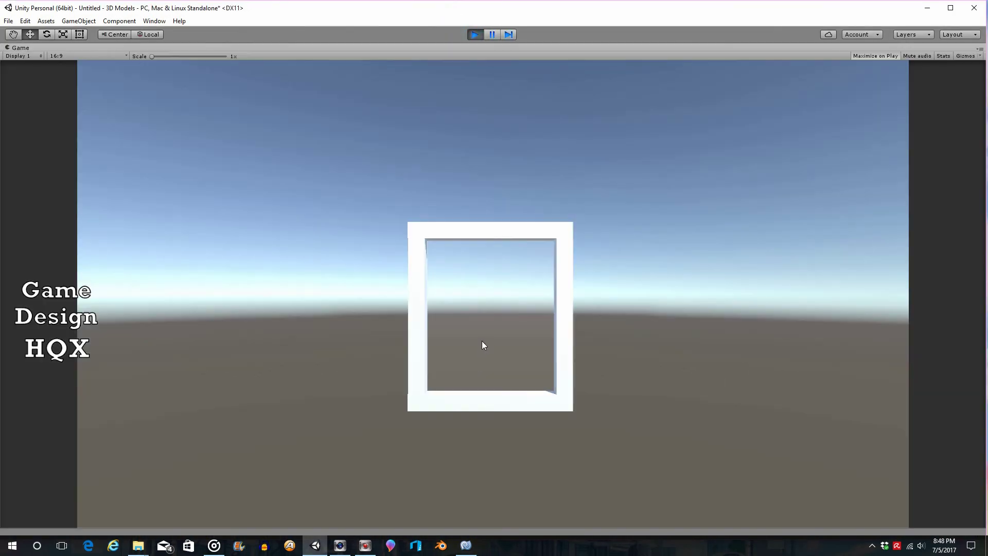
pyautogui.click(482, 340)
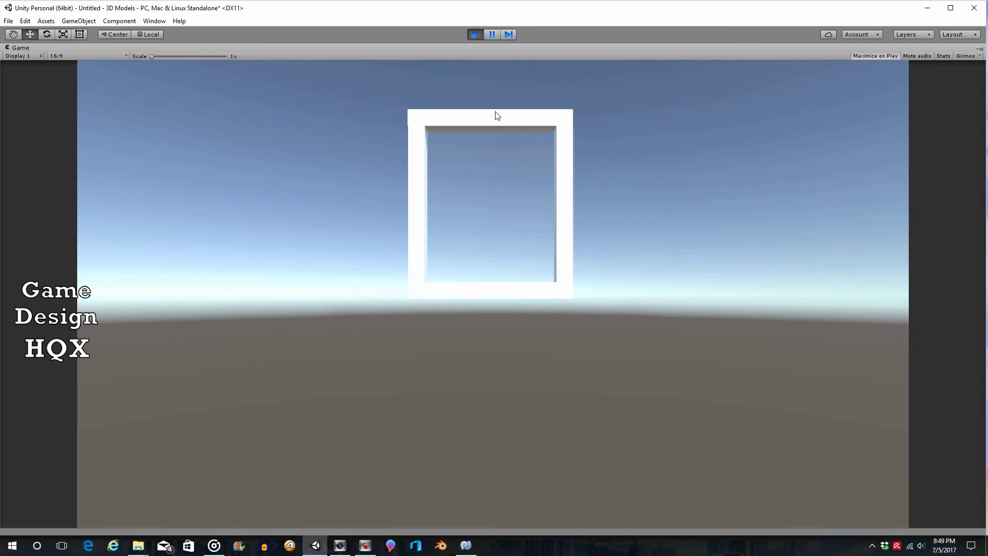
pyautogui.click(475, 33)
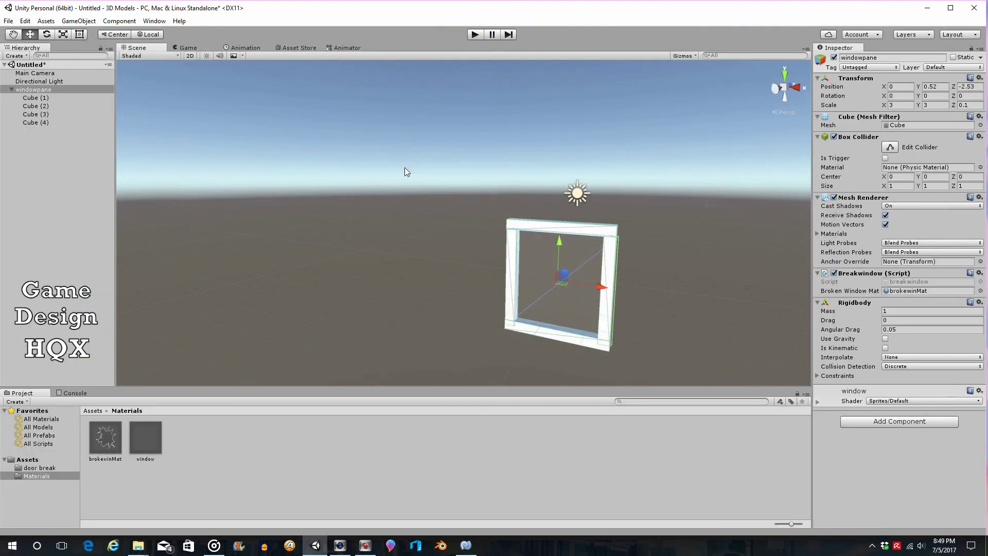
# - Copy and paste the windowpane object, and move the duplicate straight up to about Y 3.66, directly above the original
pyautogui.click(38, 150)
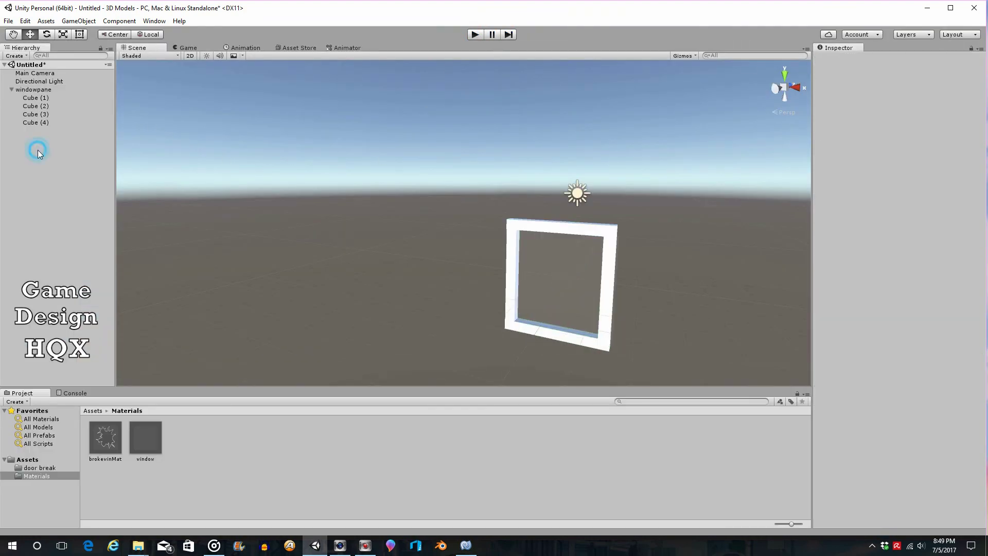
pyautogui.click(42, 90)
pyautogui.rightClick(41, 90)
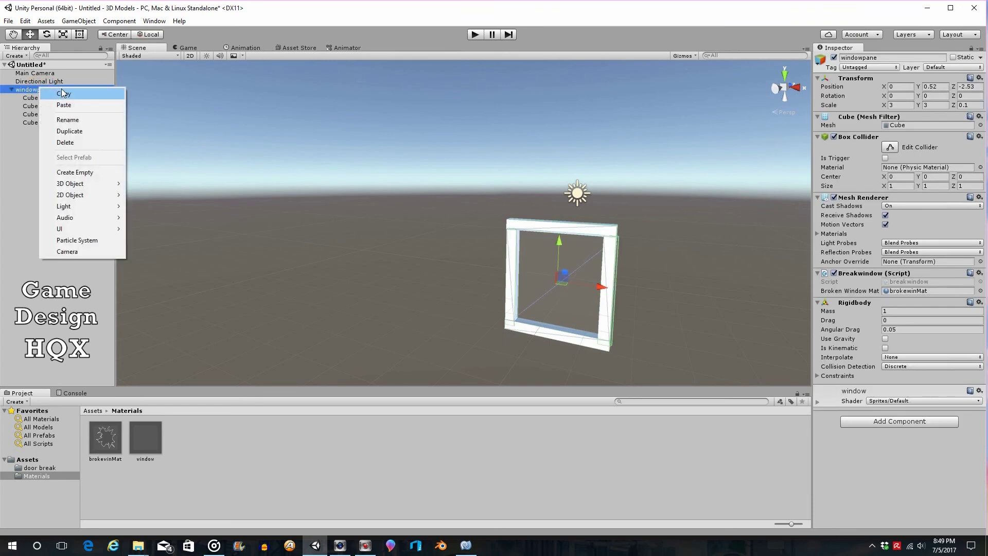
pyautogui.click(64, 93)
pyautogui.rightClick(40, 143)
pyautogui.click(61, 159)
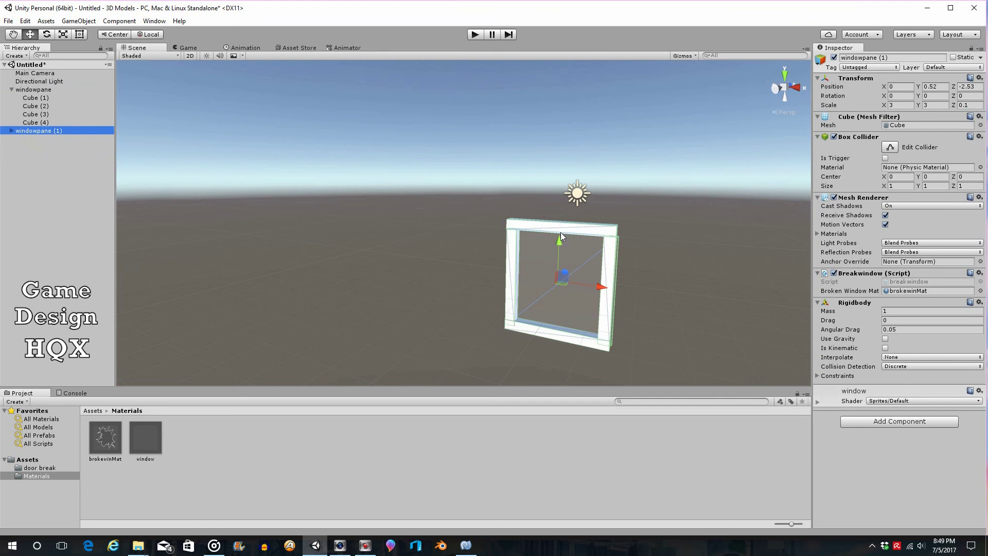
pyautogui.moveTo(561, 241); pyautogui.dragTo(564, 134)
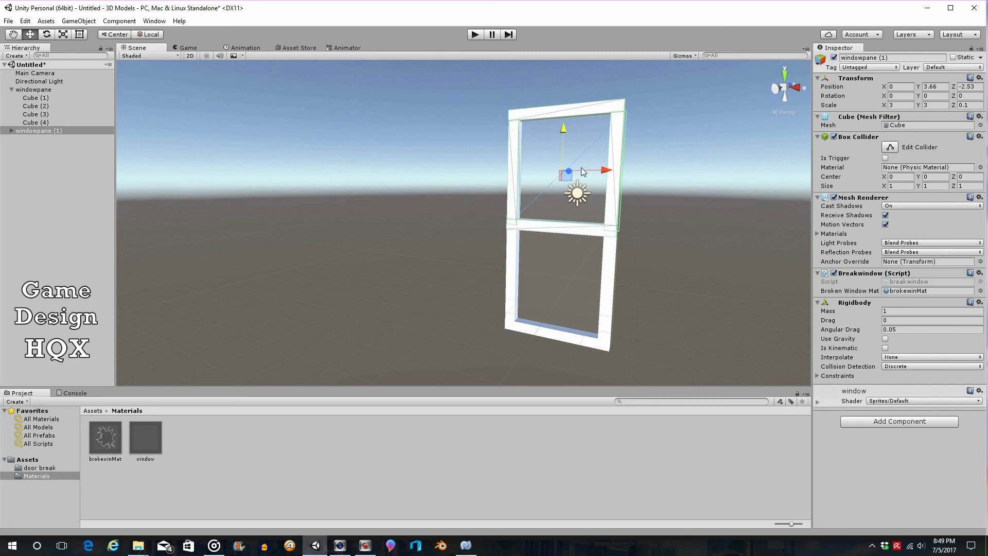
pyautogui.moveTo(575, 174); pyautogui.dragTo(564, 176)
pyautogui.click(25, 20)
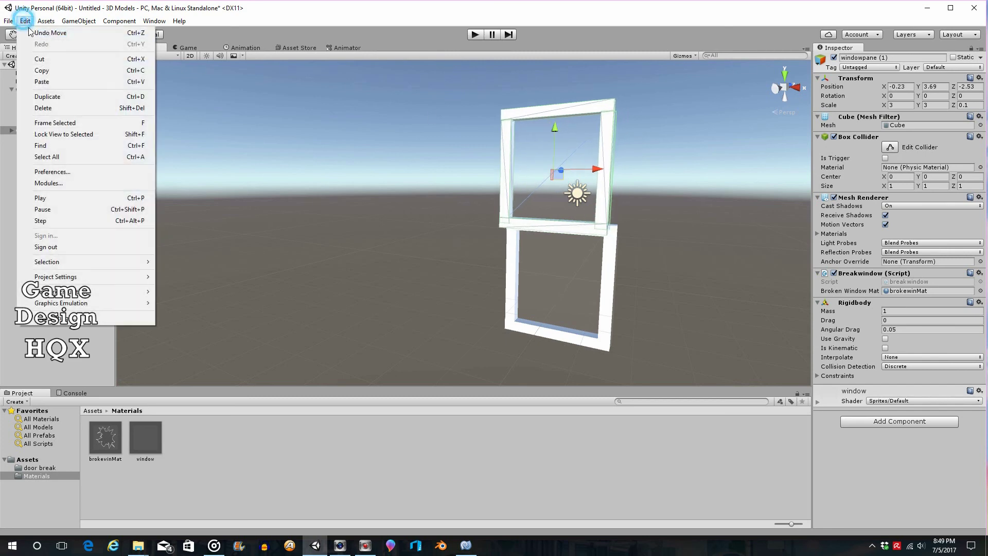
pyautogui.click(32, 33)
# - Move the upper windowpane copy along its depth axis to about Z -2.858, offsetting it from the lower pane
pyautogui.click(13, 33)
pyautogui.scroll(5, 650, 217)
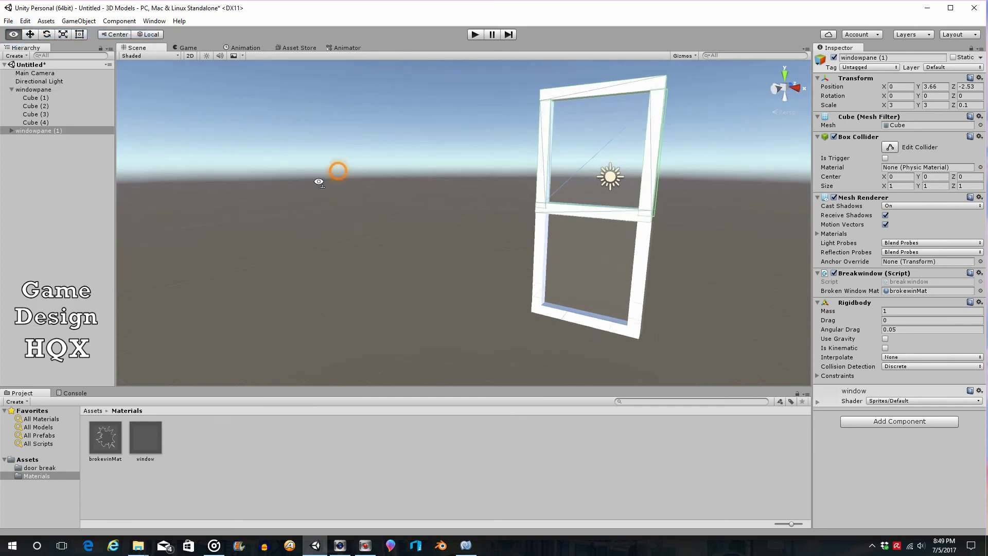
pyautogui.moveTo(650, 216); pyautogui.dragTo(438, 216)
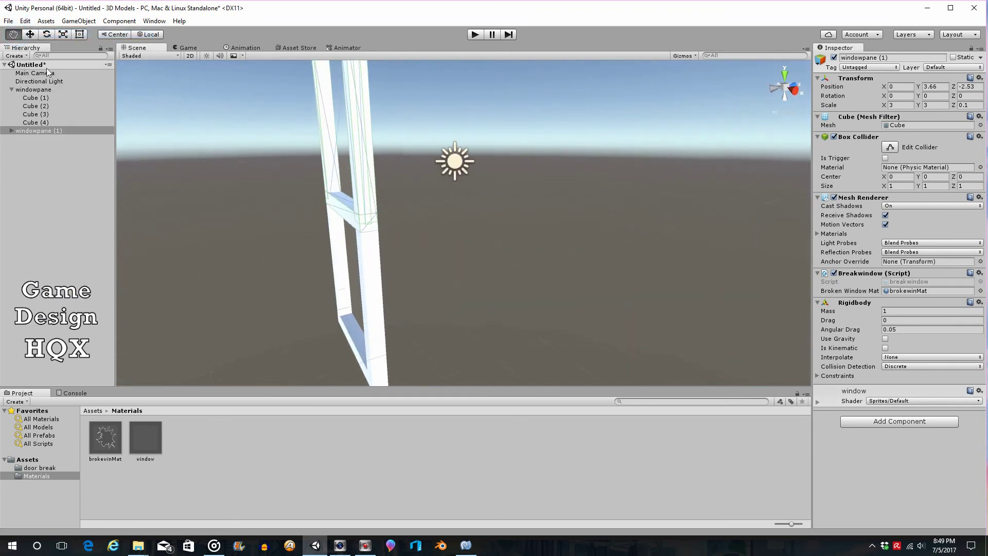
pyautogui.click(29, 34)
pyautogui.moveTo(381, 128); pyautogui.dragTo(366, 129)
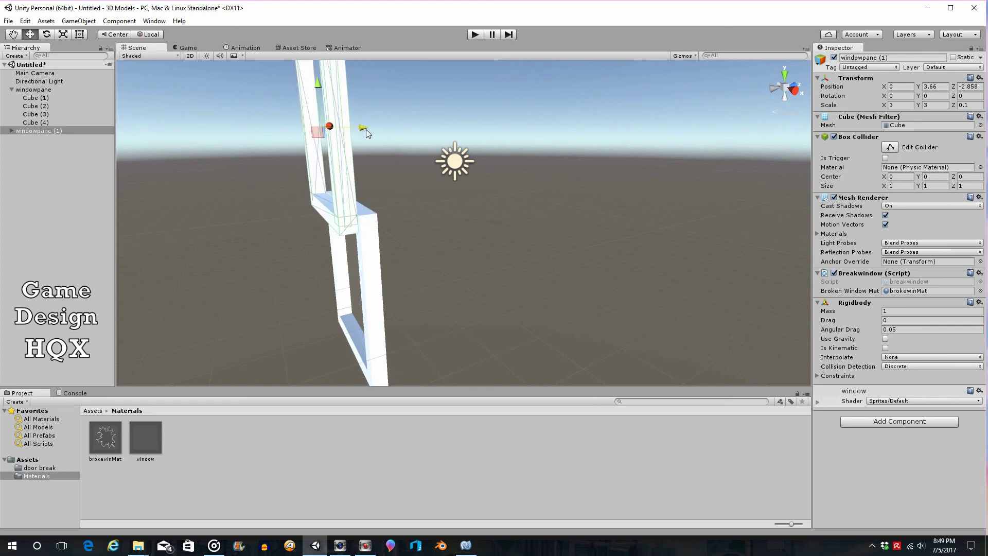
# - Remove the Breakwindow script and the Rigidbody component from the upper windowpane copy
pyautogui.click(13, 34)
pyautogui.keyDown('alt'); pyautogui.moveTo(247, 162); pyautogui.dragTo(419, 247); pyautogui.keyUp('alt')
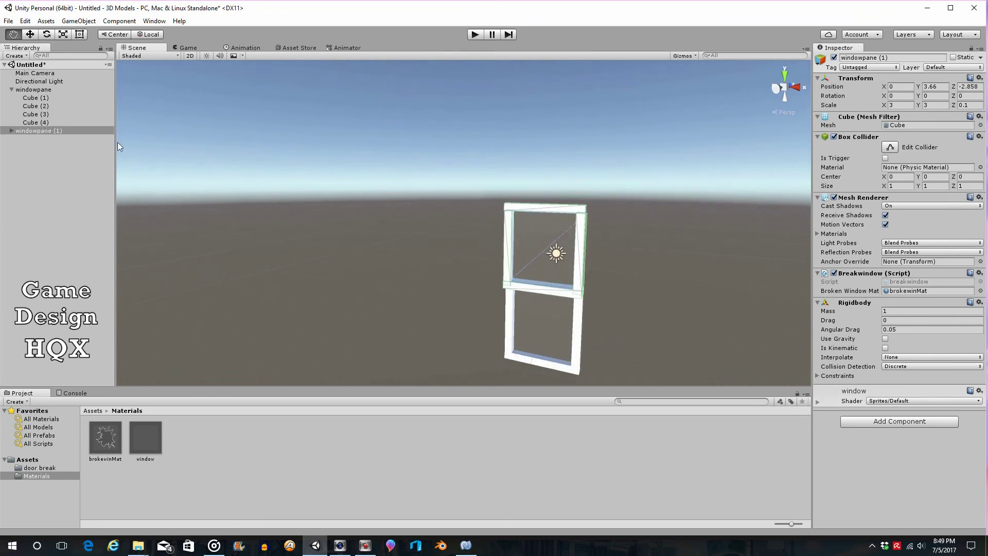
pyautogui.rightClick(869, 273)
pyautogui.click(897, 297)
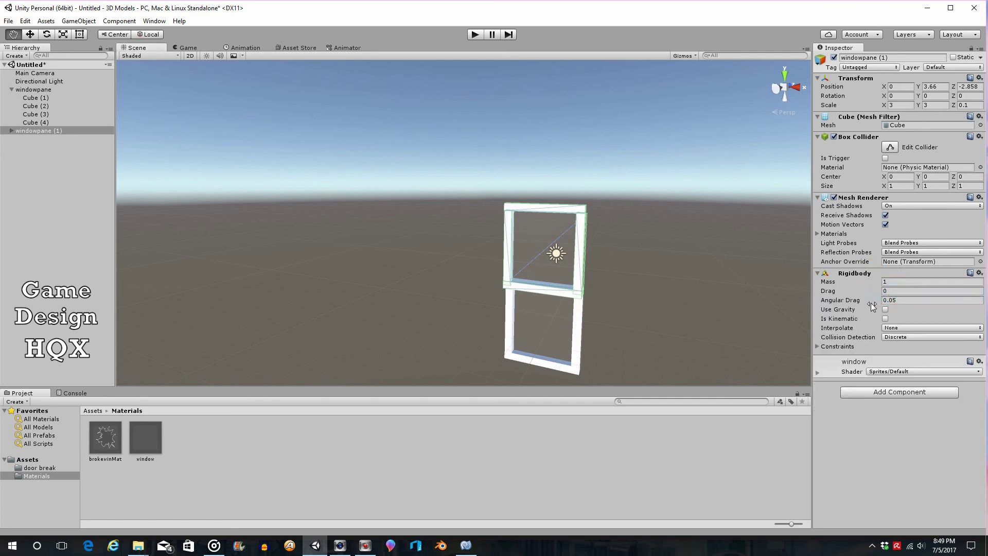
pyautogui.rightClick(860, 275)
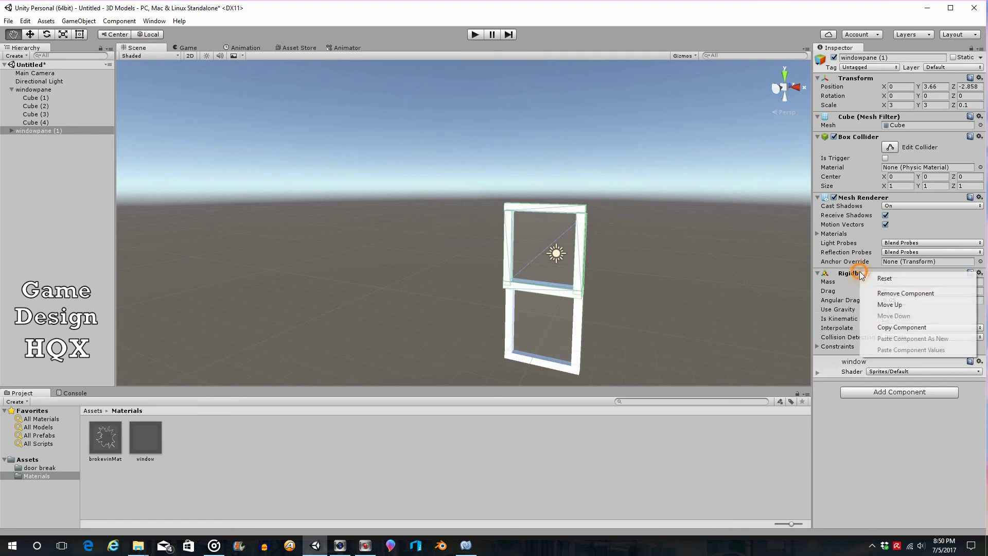
pyautogui.click(894, 294)
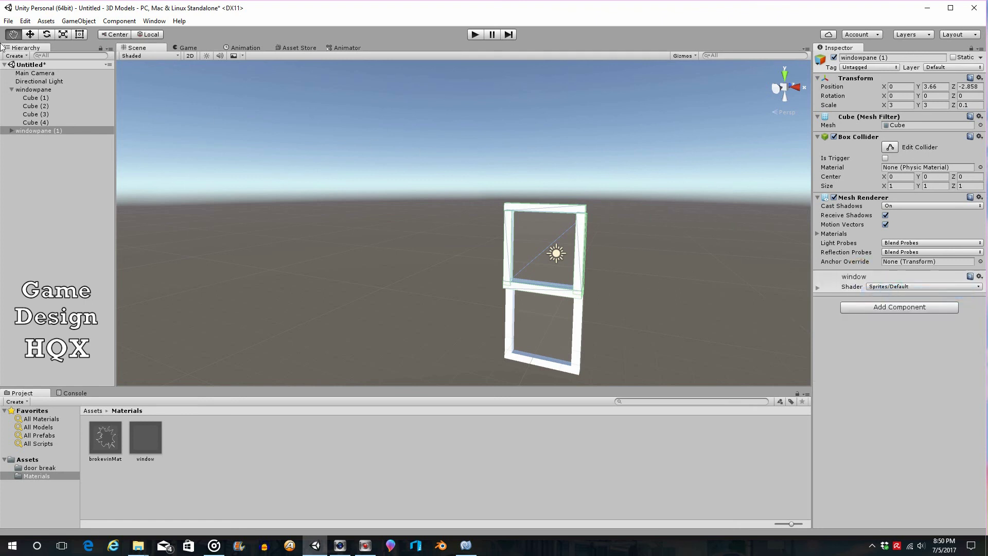
# - Move the upper windowpane copy along its depth axis to Z -3, and play the scene to test the sliding panes, leaving play mode when done
pyautogui.moveTo(606, 260); pyautogui.dragTo(448, 278)
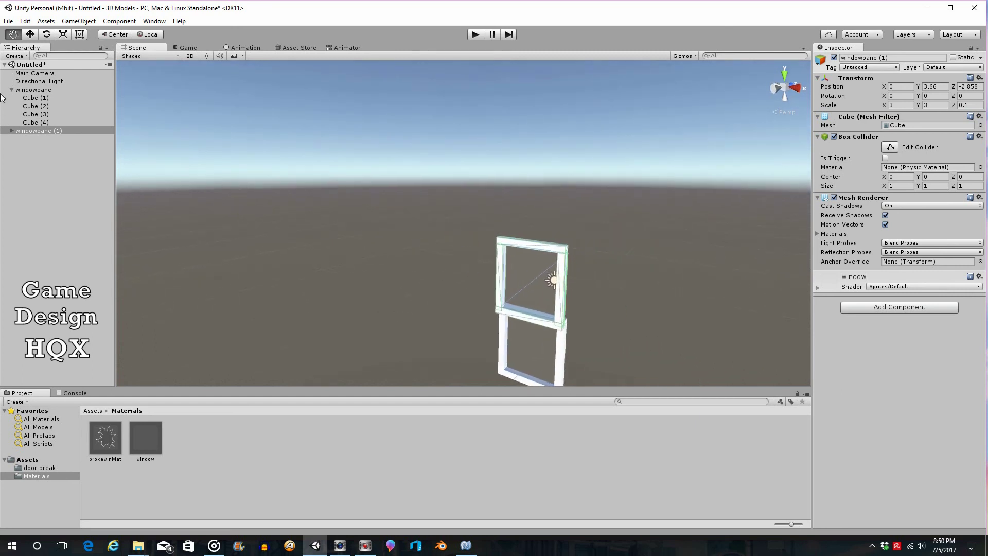
pyautogui.click(29, 34)
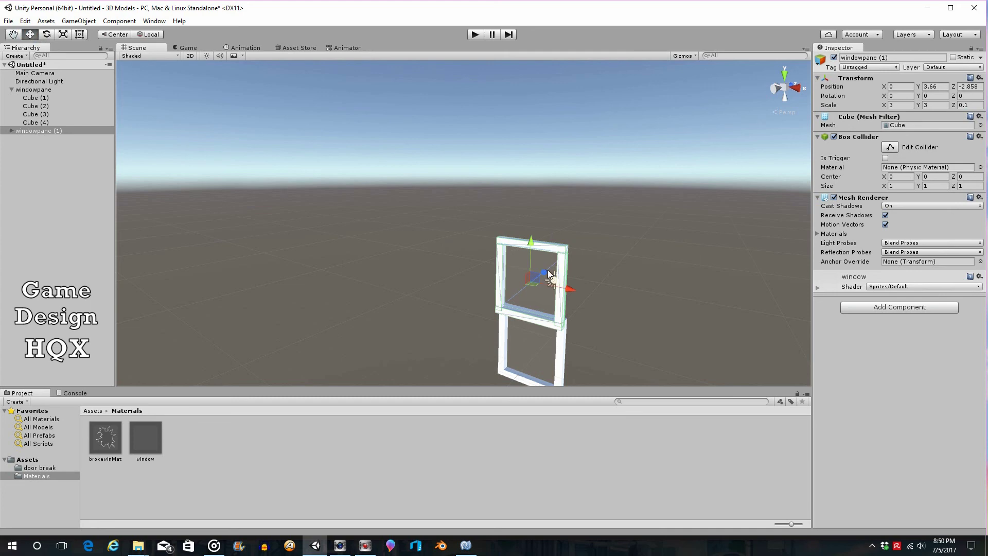
pyautogui.moveTo(545, 272); pyautogui.dragTo(546, 274)
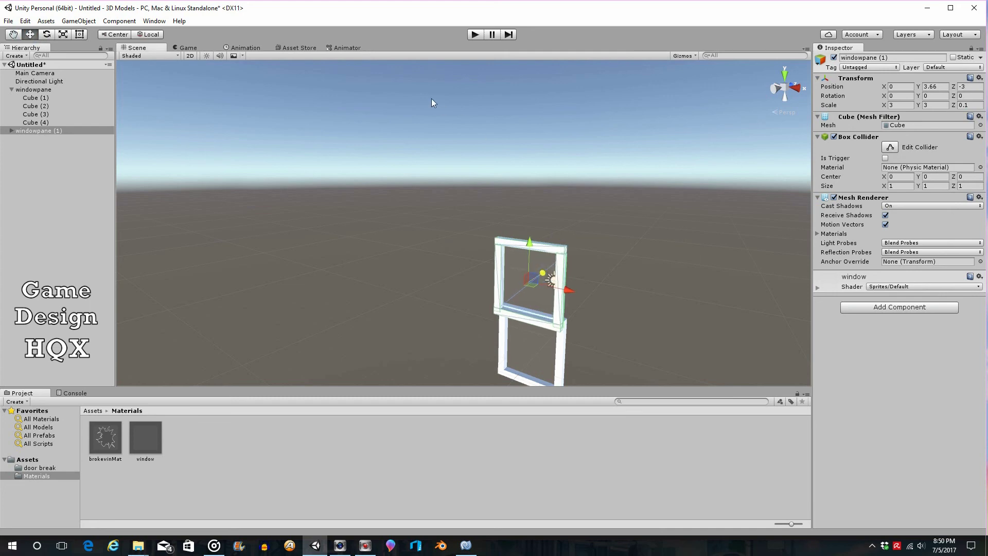
pyautogui.click(476, 34)
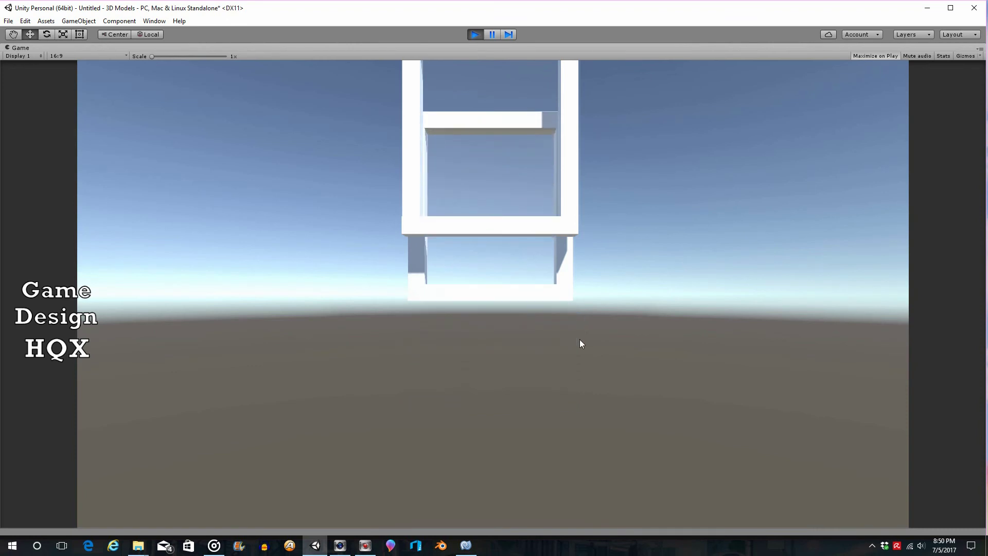
pyautogui.click(474, 34)
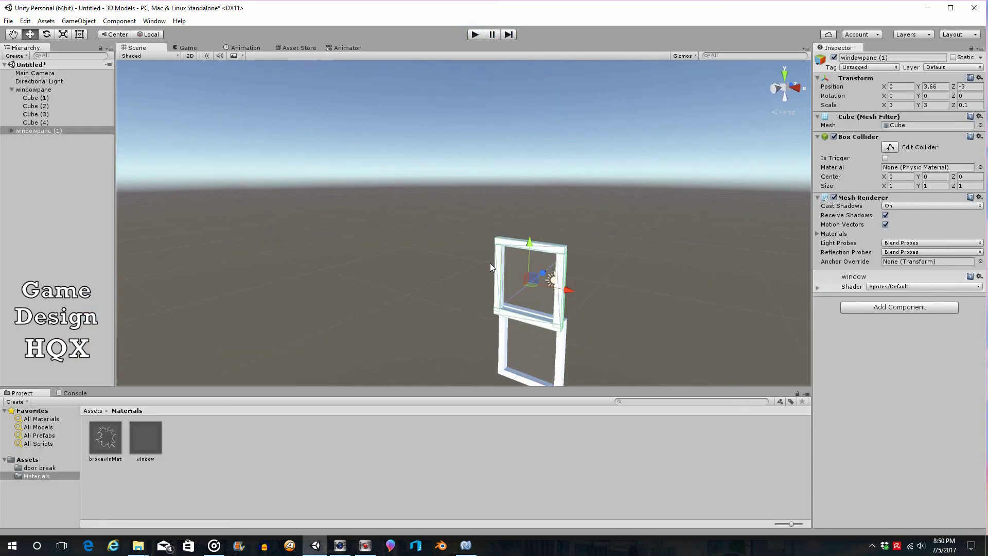